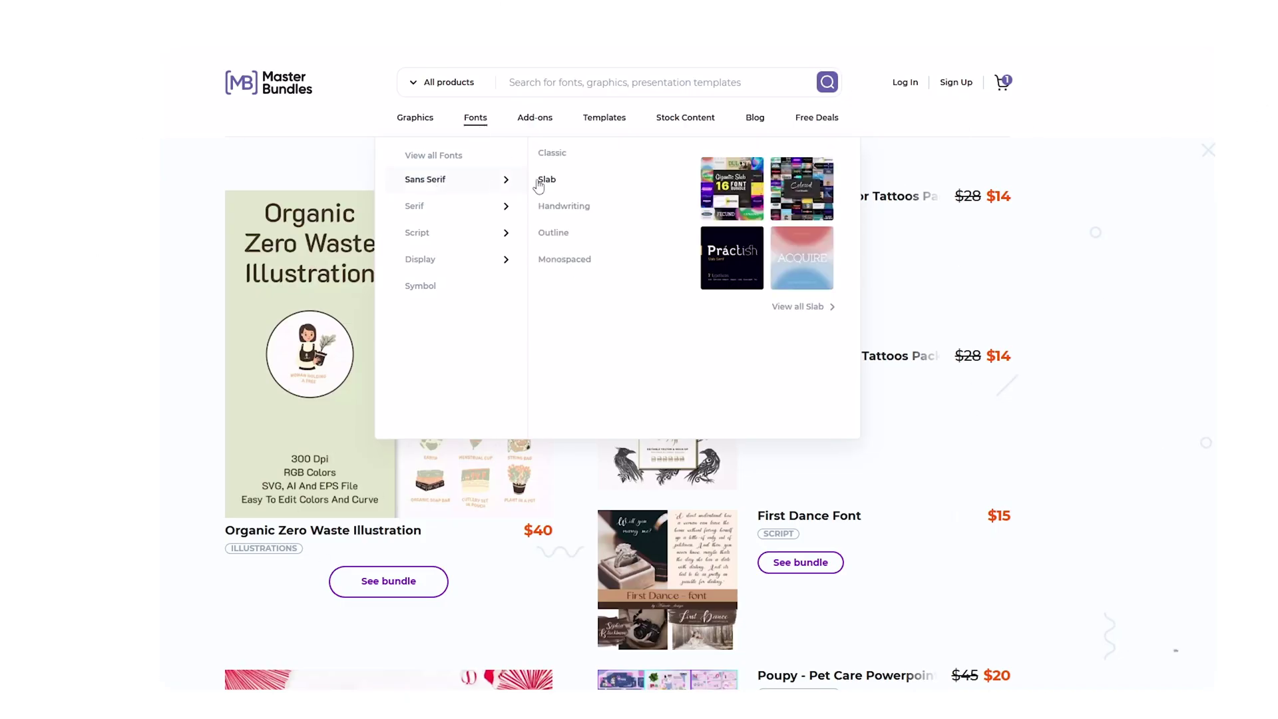
Open the Sans Serif fonts category, limit it to fonts rated 5 stars only and look through the products.
{"action": "left_click", "coordinate": [425, 179]}
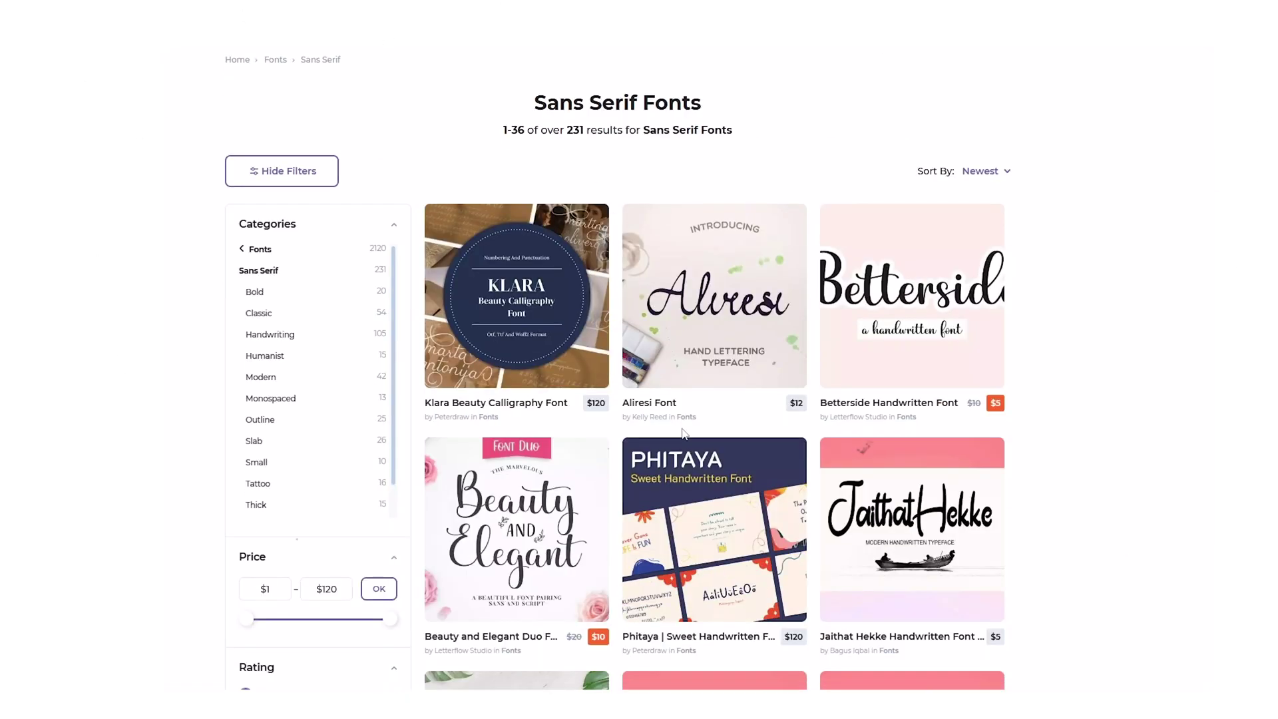
{"action": "scroll", "coordinate": [684, 436], "scroll_direction": "down", "scroll_amount": 7}
{"action": "left_click", "coordinate": [252, 234]}
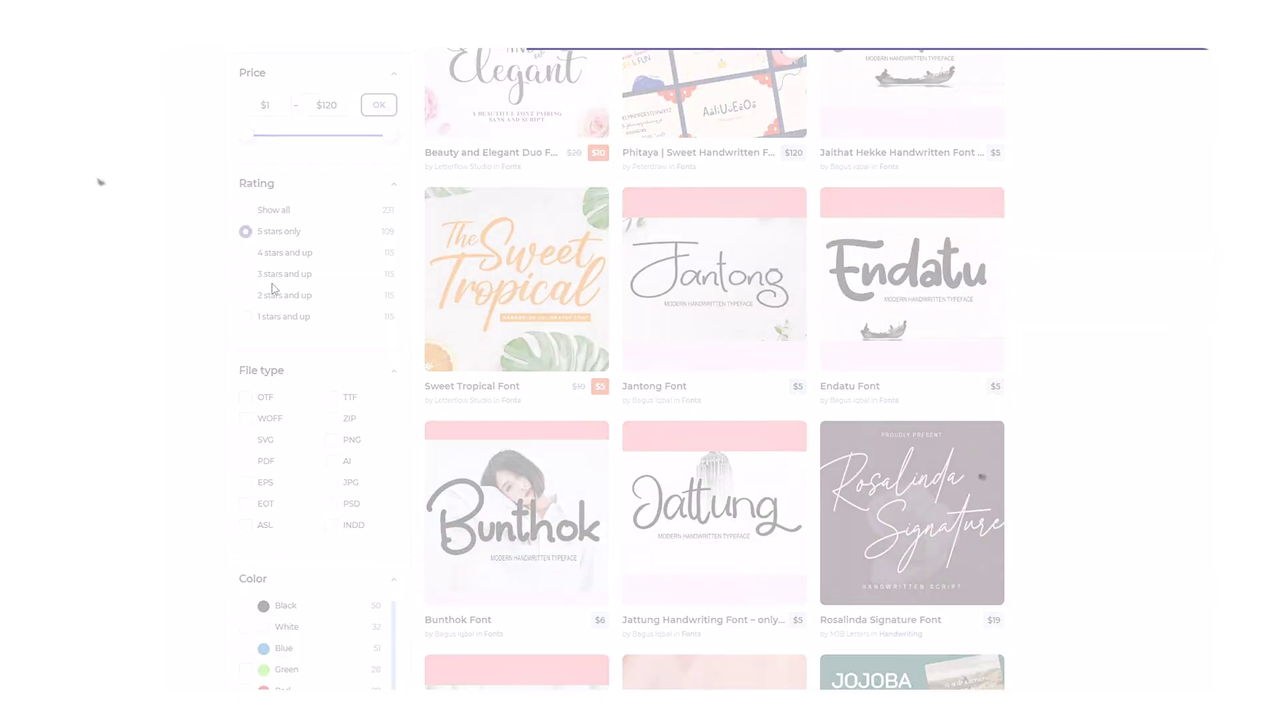
{"action": "scroll", "coordinate": [348, 278], "scroll_direction": "down", "scroll_amount": 5}
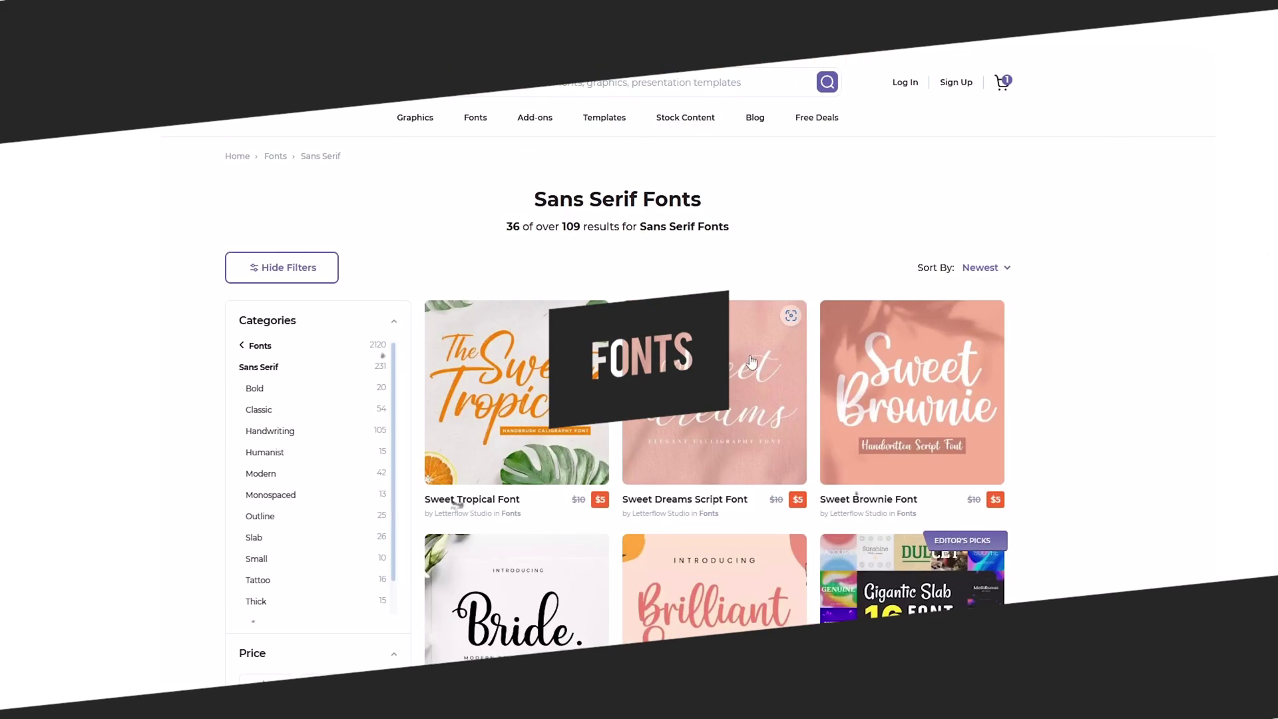
Browse the presentation templates and filter them by the PSD file type.
{"action": "mouse_move", "coordinate": [604, 118]}
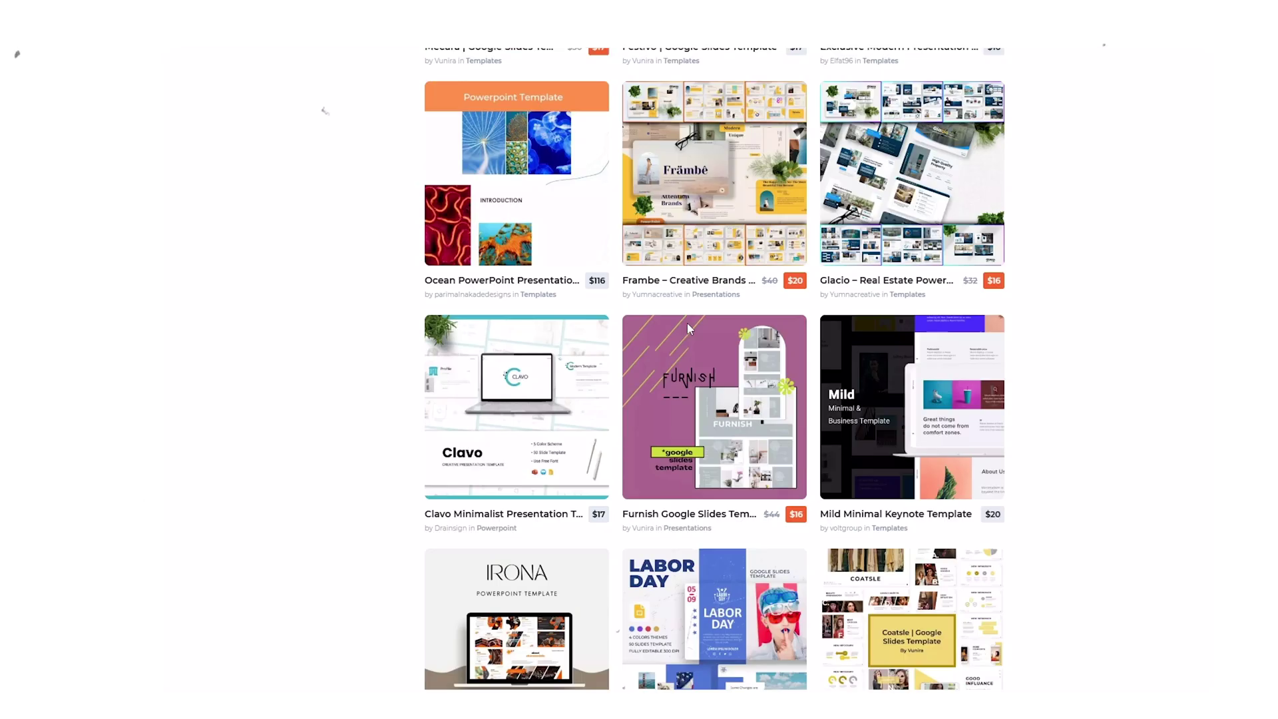
{"action": "scroll", "coordinate": [687, 322], "scroll_direction": "down", "scroll_amount": 6}
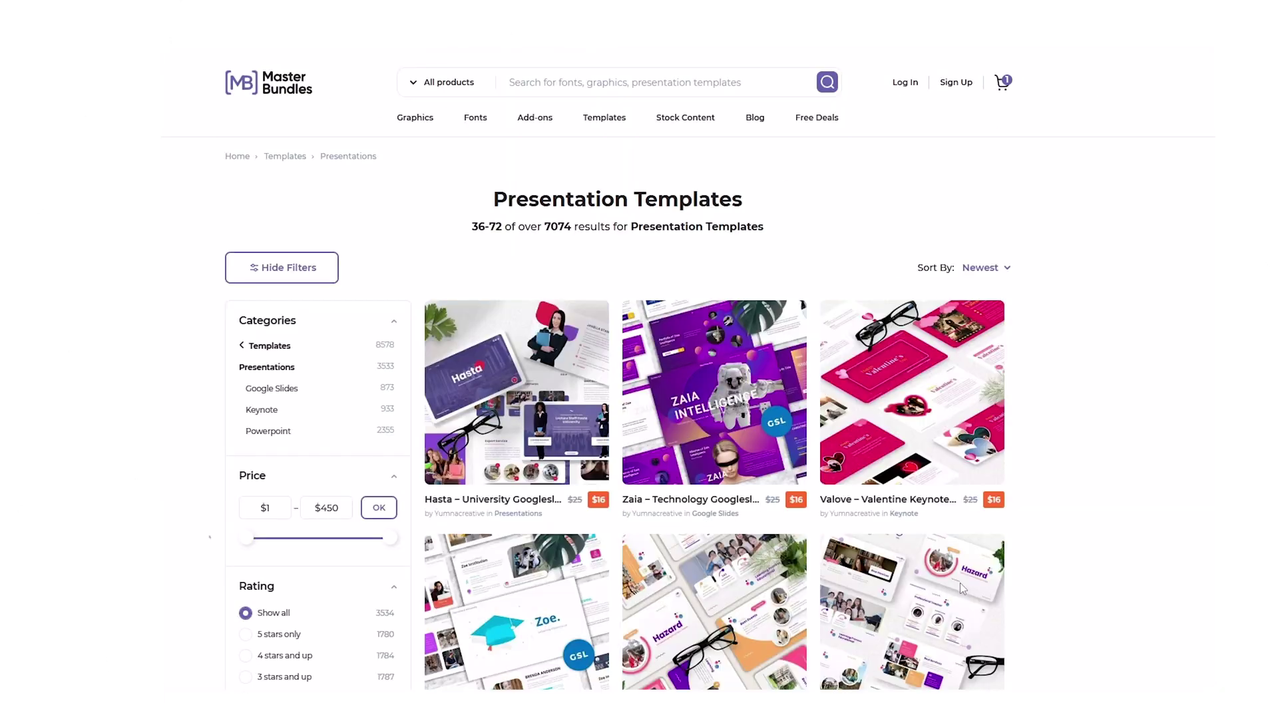
{"action": "scroll", "coordinate": [925, 506], "scroll_direction": "down", "scroll_amount": 7}
{"action": "scroll", "coordinate": [907, 505], "scroll_direction": "down", "scroll_amount": 5}
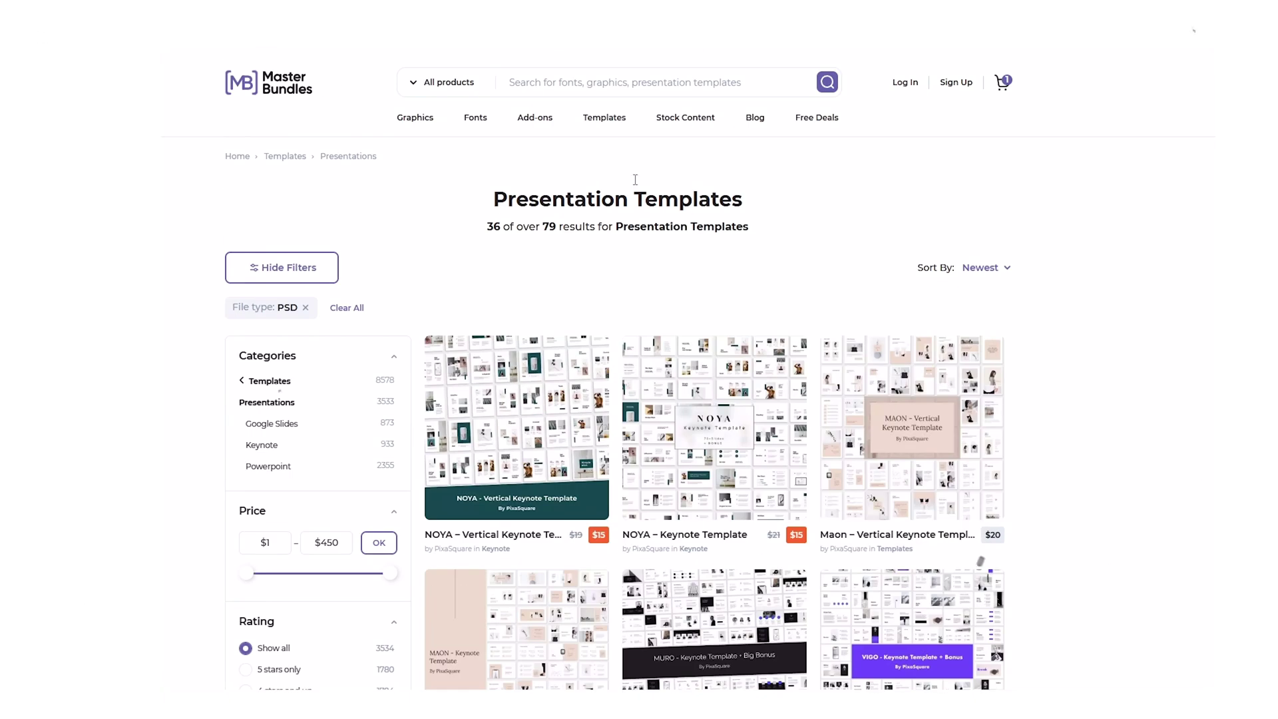
Open the Abstract category of the illustration graphics and look through its products.
{"action": "mouse_move", "coordinate": [414, 117]}
{"action": "mouse_move", "coordinate": [429, 205]}
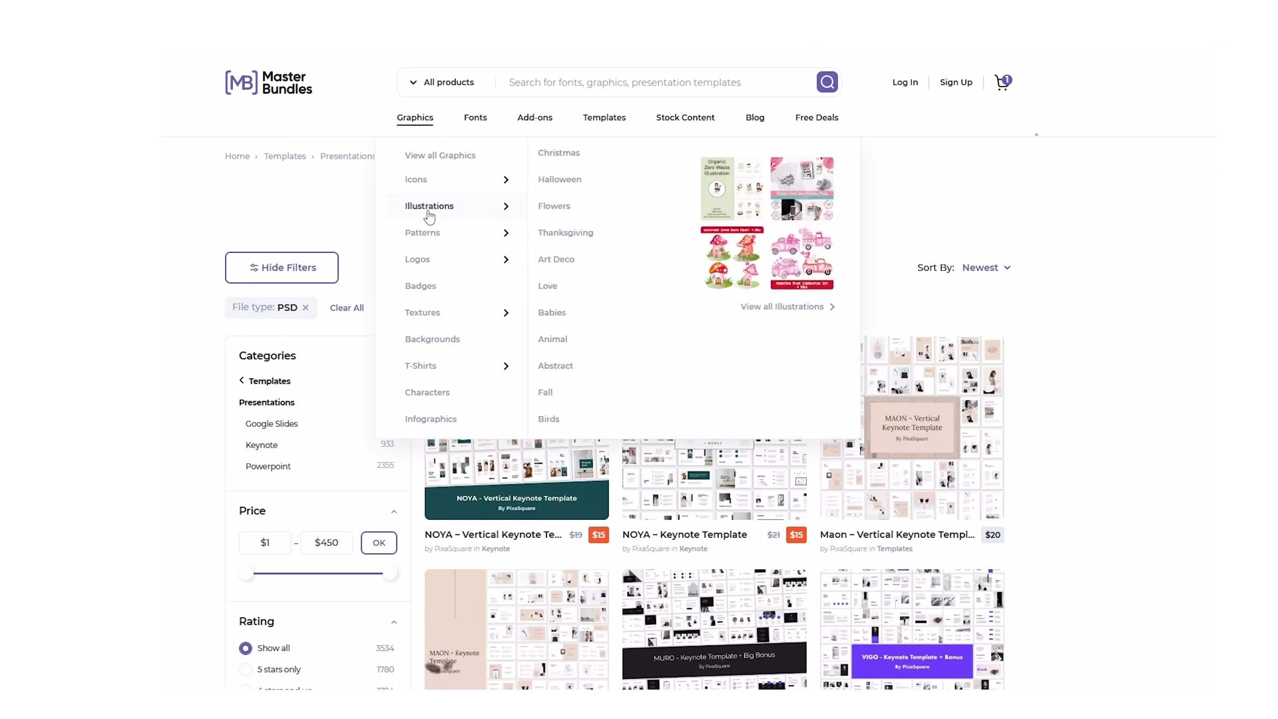
{"action": "left_click", "coordinate": [556, 365]}
{"action": "scroll", "coordinate": [1071, 519], "scroll_direction": "down", "scroll_amount": 8}
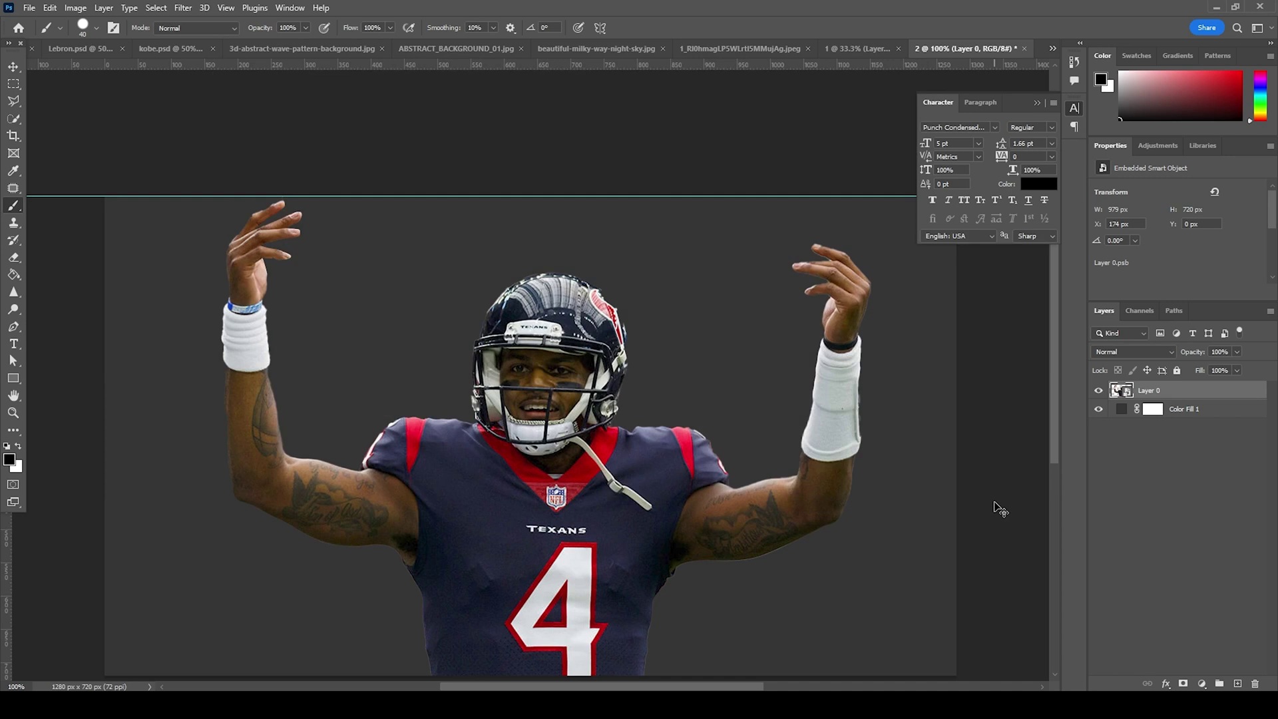
In Photoshop, create a 4 x 5 inch document at 300 pixels/inch and copy the number 4 player cutout into it.
{"action": "key", "text": "ctrl+n"}
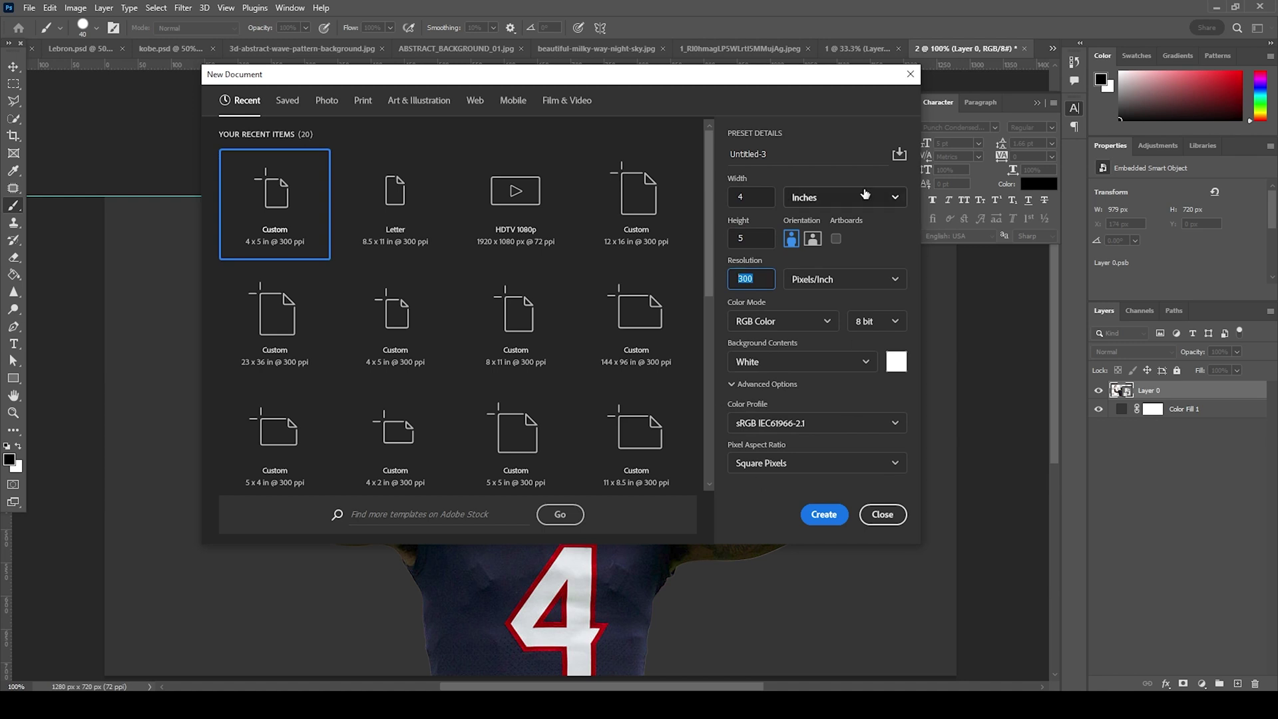
{"action": "left_click", "coordinate": [837, 514]}
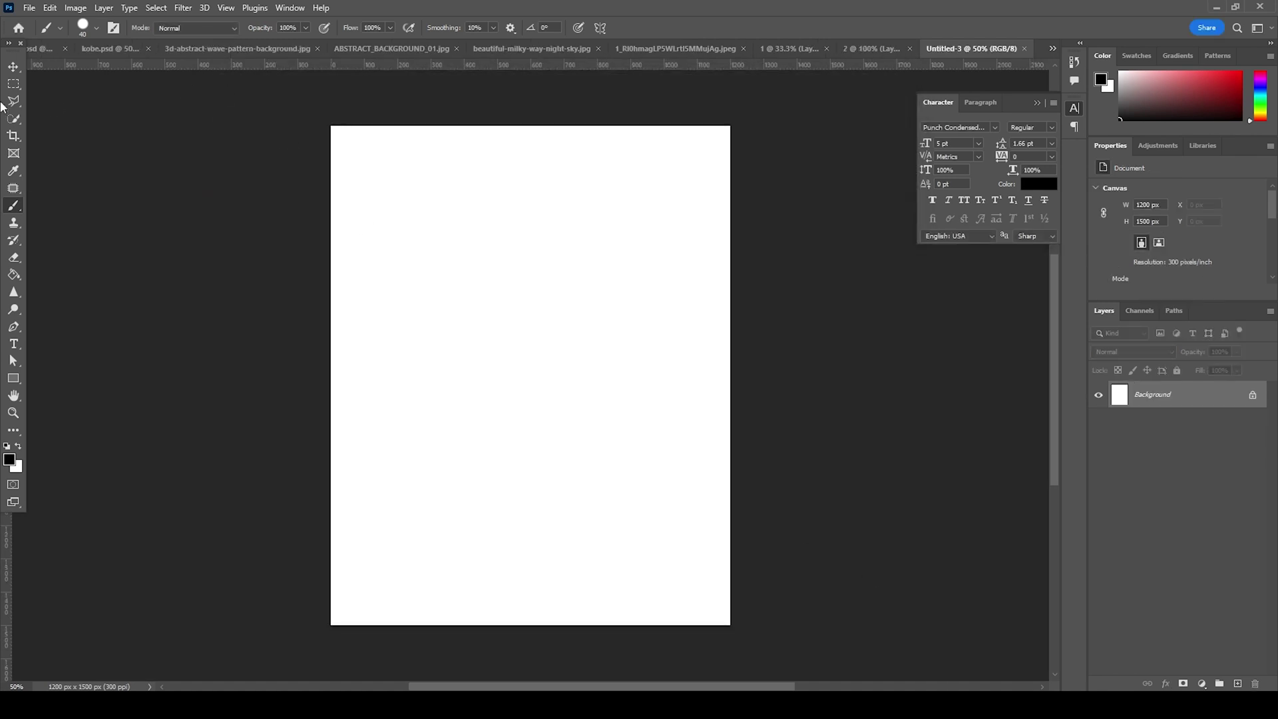
{"action": "left_click", "coordinate": [12, 68]}
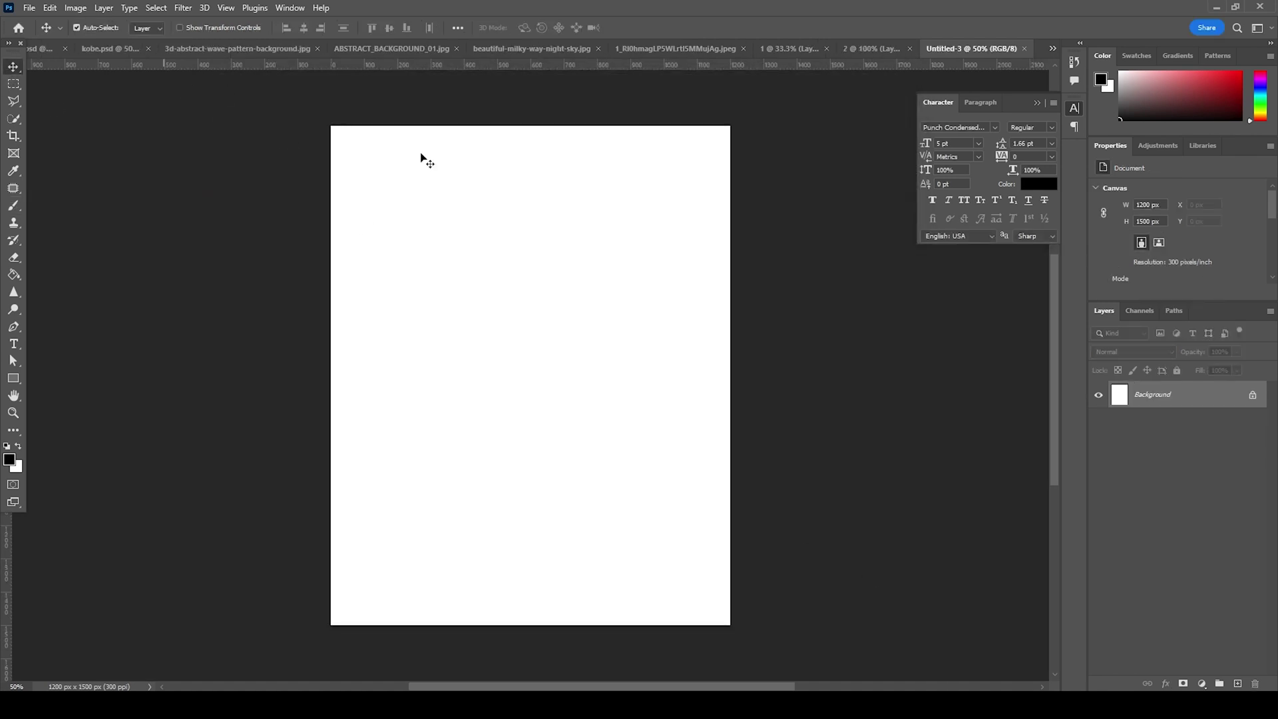
{"action": "left_click", "coordinate": [848, 55]}
{"action": "left_click_drag", "start_coordinate": [586, 336], "coordinate": [652, 386]}
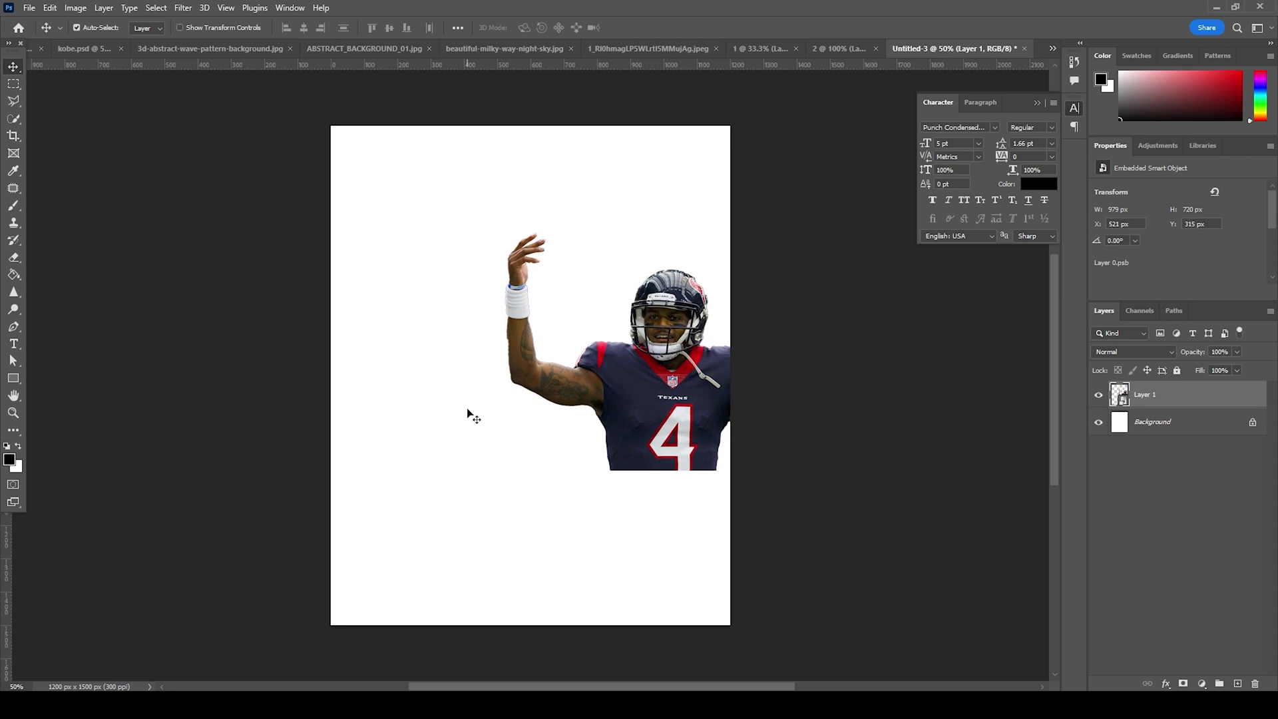
Copy the ABSTRACT_BACKGROUND_01.jpg image into the new document and place its layer beneath the player.
{"action": "left_click", "coordinate": [371, 51]}
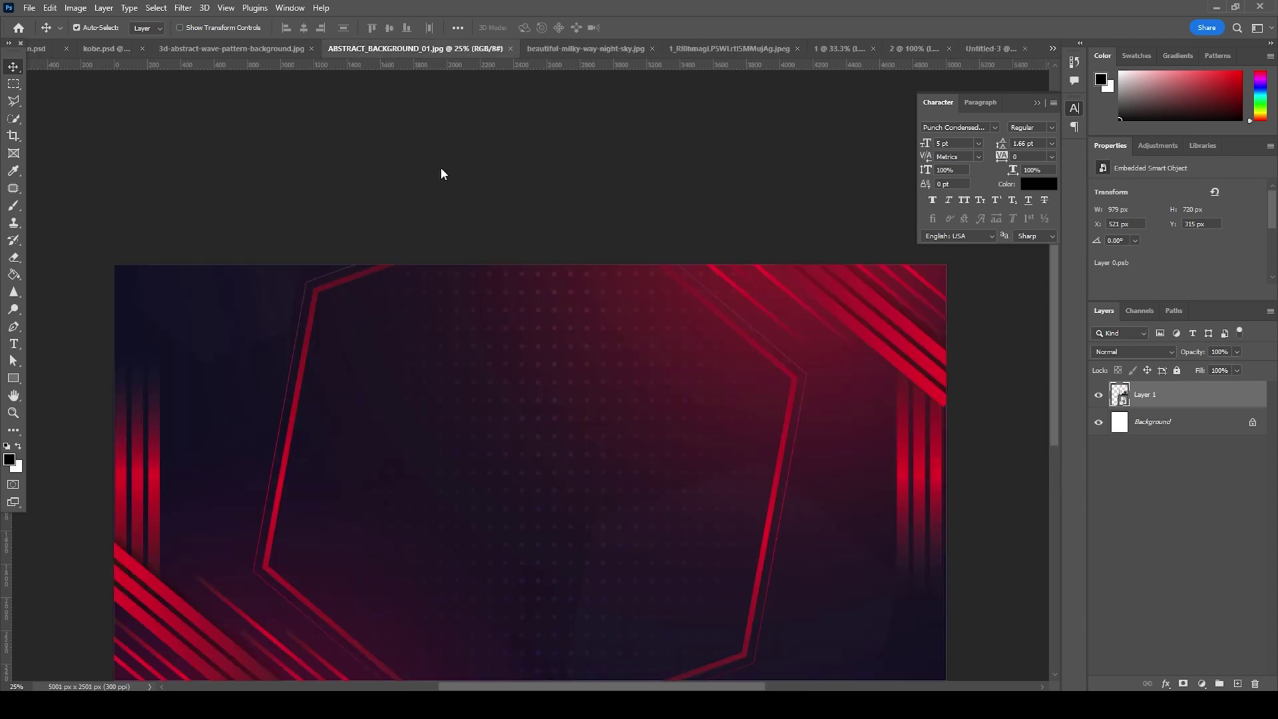
{"action": "left_click", "coordinate": [822, 415]}
{"action": "key", "text": "Escape"}
{"action": "left_click_drag", "start_coordinate": [907, 345], "coordinate": [986, 52]}
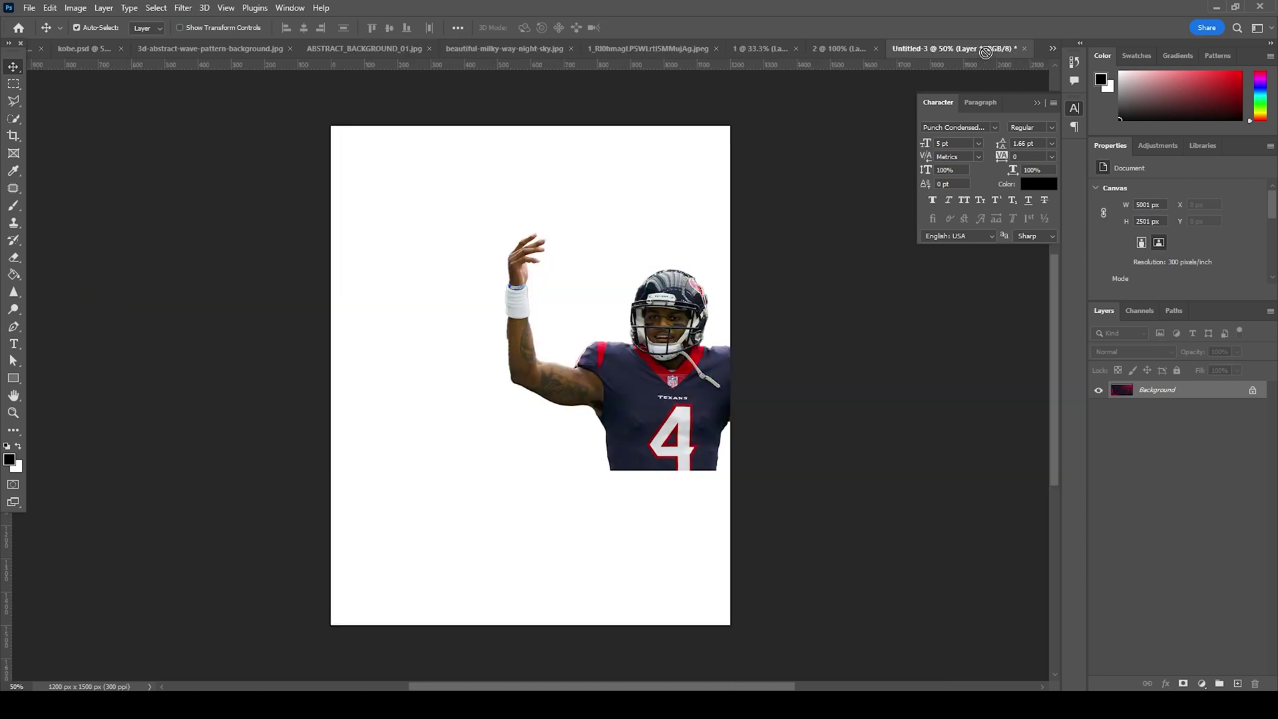
{"action": "left_click_drag", "start_coordinate": [657, 393], "coordinate": [919, 471]}
{"action": "left_click_drag", "start_coordinate": [1152, 407], "coordinate": [1151, 447]}
Rotate the abstract background image to -90° and scale and position it to cover the whole canvas.
{"action": "key", "text": "ctrl+minus"}
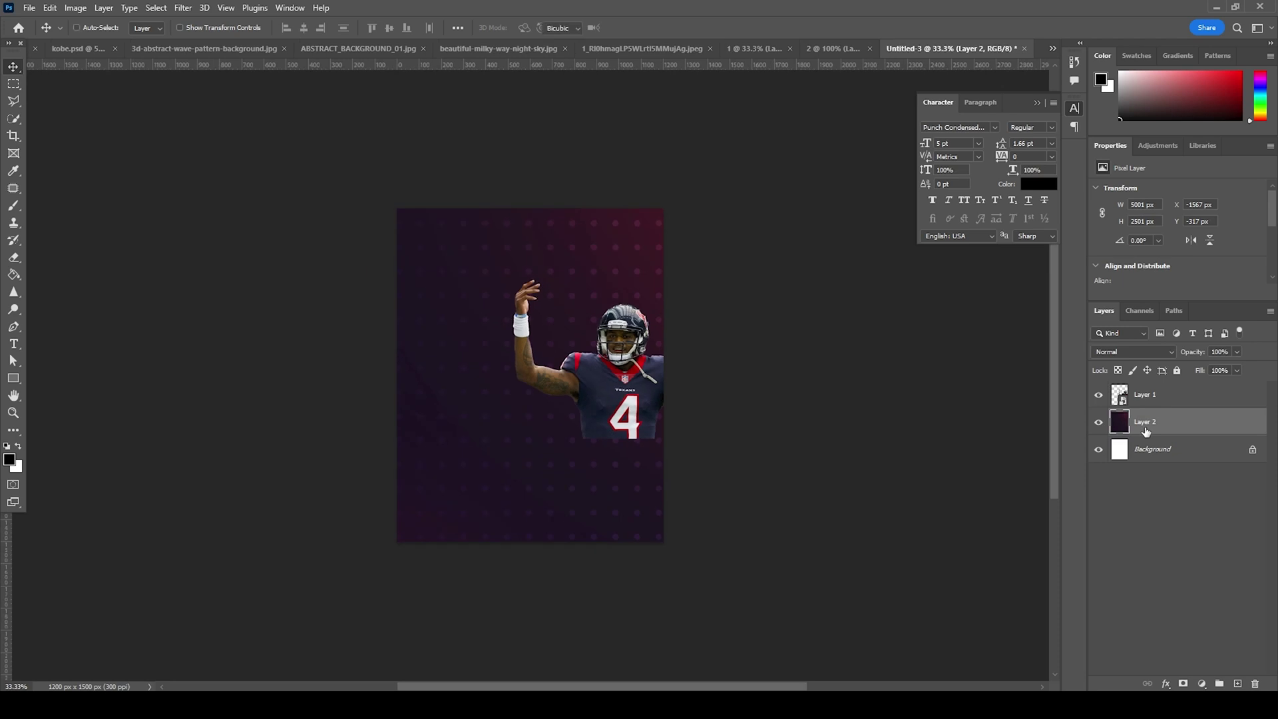
{"action": "key", "text": "ctrl+t"}
{"action": "left_click_drag", "start_coordinate": [48, 138], "coordinate": [367, 451]}
{"action": "left_click_drag", "start_coordinate": [785, 308], "coordinate": [506, 210]}
{"action": "left_click_drag", "start_coordinate": [614, 411], "coordinate": [550, 382]}
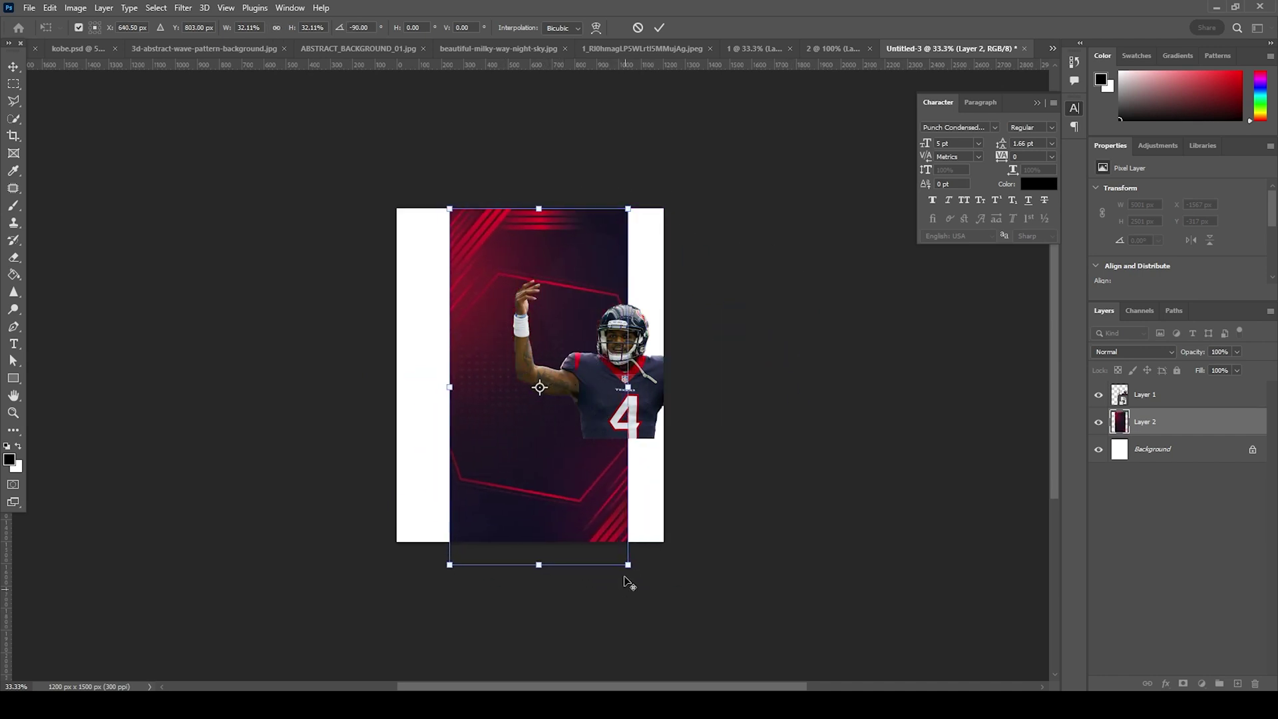
{"action": "left_click_drag", "start_coordinate": [636, 572], "coordinate": [738, 659]}
{"action": "left_click_drag", "start_coordinate": [601, 521], "coordinate": [591, 526]}
{"action": "key", "text": "Return"}
Enlarge the number 4 player to about 1841 x 1355 px and position him on the right side of the canvas, partly beyond its edge.
{"action": "left_click", "coordinate": [1159, 398]}
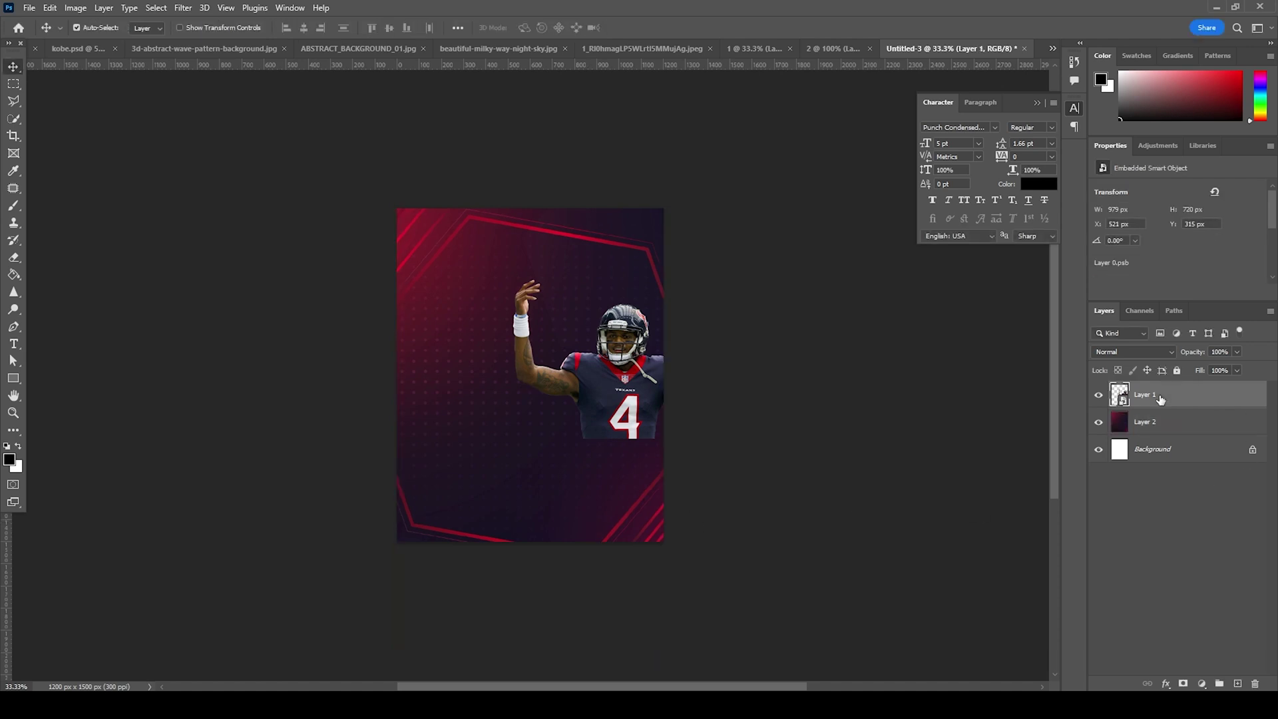
{"action": "key", "text": "ctrl+t"}
{"action": "left_click_drag", "start_coordinate": [730, 442], "coordinate": [823, 506]}
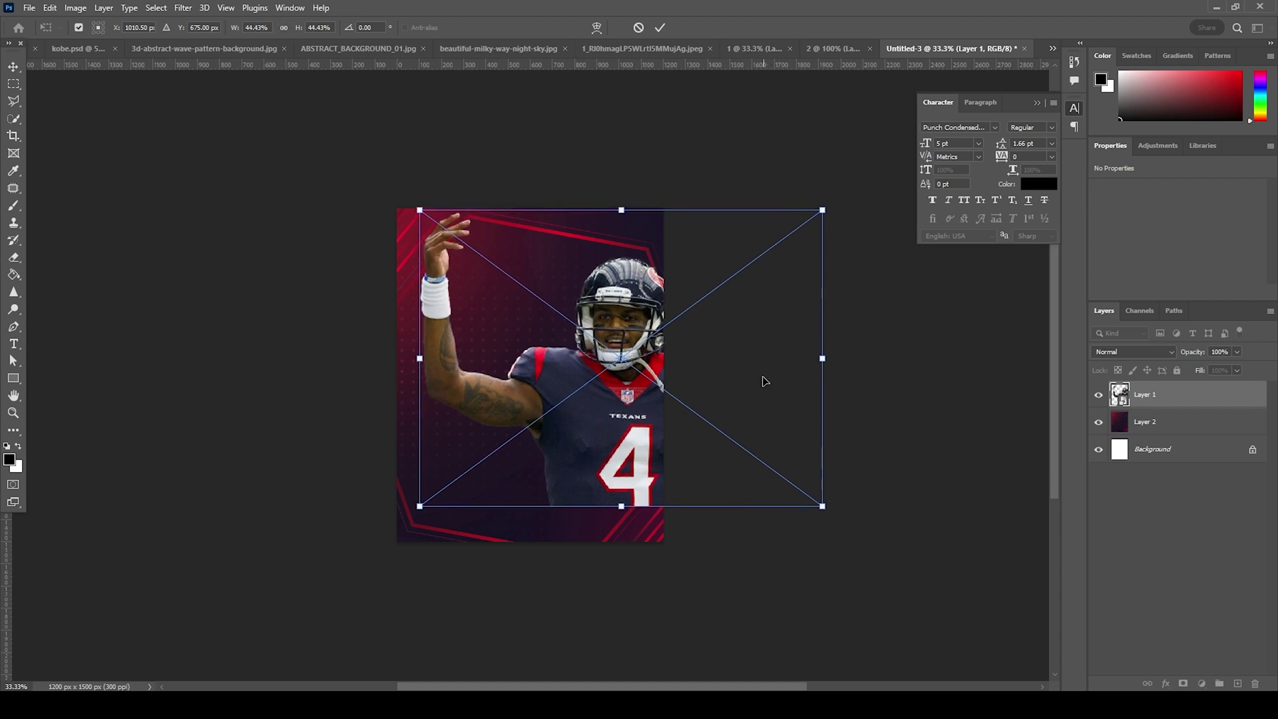
{"action": "left_click_drag", "start_coordinate": [765, 380], "coordinate": [764, 378]}
{"action": "key", "text": "Left"}
{"action": "key", "text": "Left"}
{"action": "key", "text": "Left"}
{"action": "key", "text": "Left"}
{"action": "key", "text": "Left"}
{"action": "key", "text": "Left"}
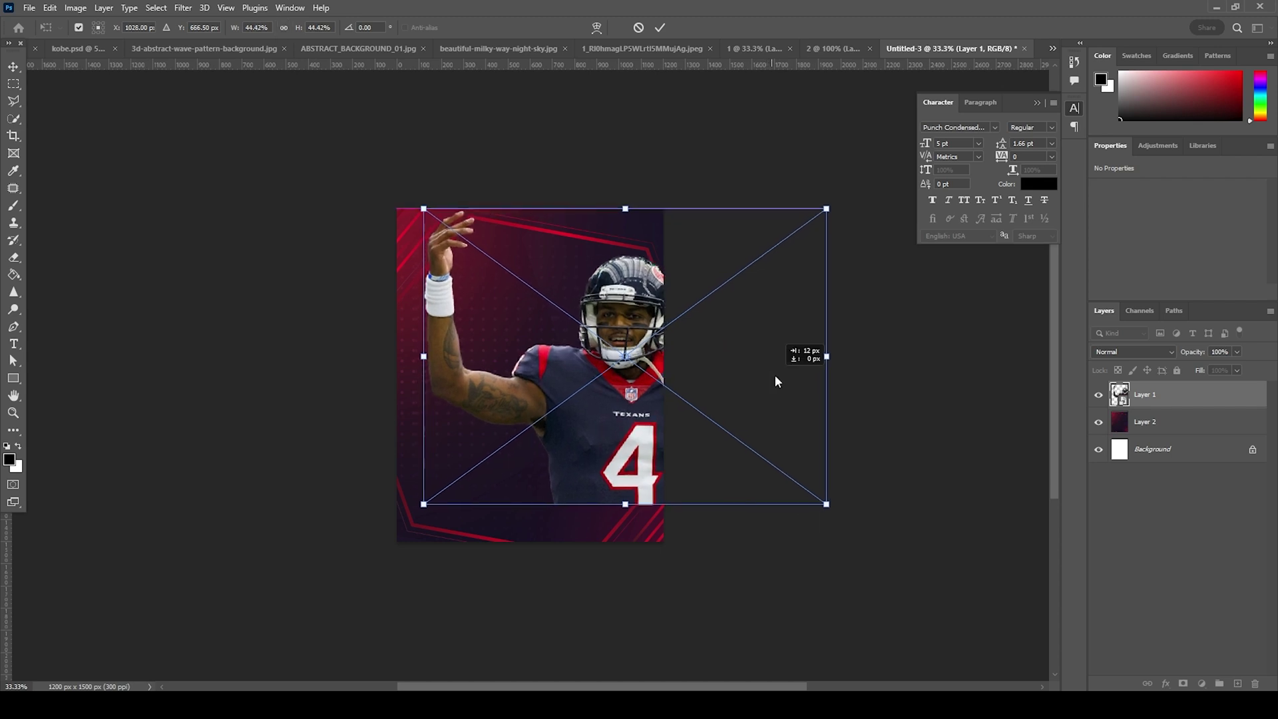
{"action": "mouse_move", "coordinate": [822, 504]}
{"action": "left_mouse_down"}
{"action": "mouse_move", "coordinate": [842, 518]}
{"action": "mouse_move", "coordinate": [829, 510]}
{"action": "left_mouse_up"}
{"action": "left_click_drag", "start_coordinate": [776, 393], "coordinate": [777, 400]}
{"action": "key", "text": "Return"}
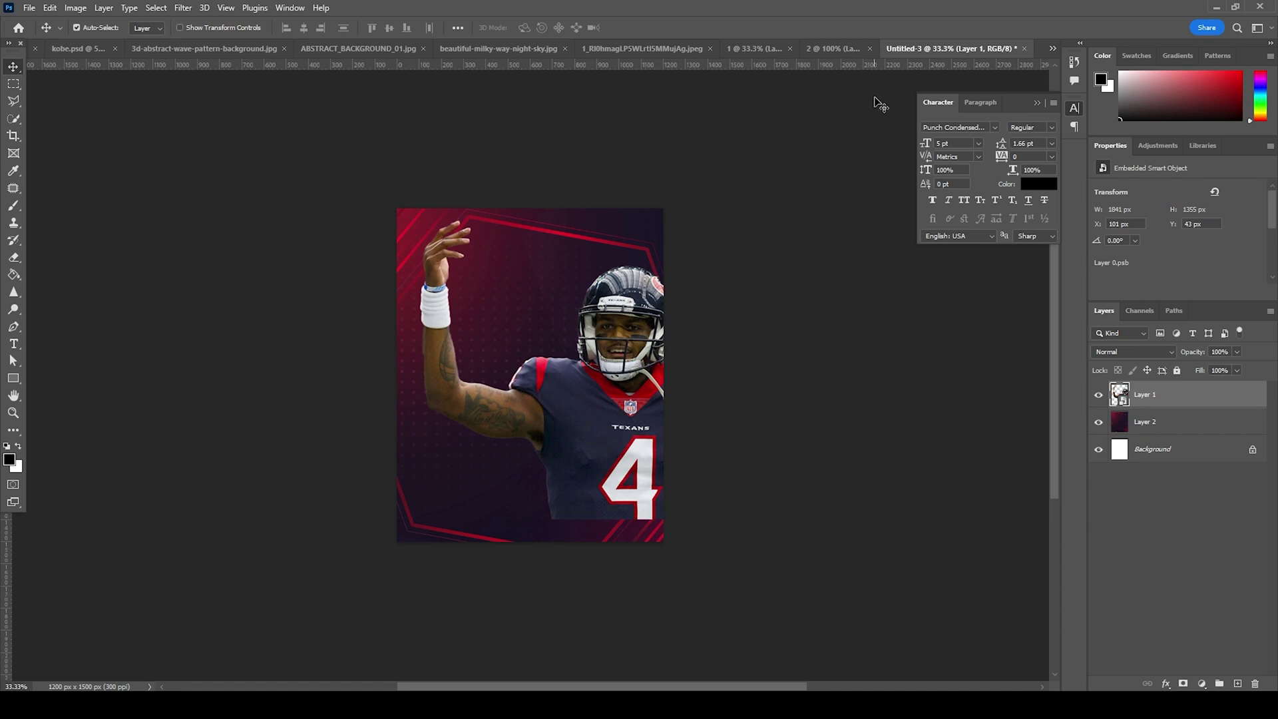
Copy the second Texans player cutout from document 1 in as the top layer and scale it to about 39% in the lower middle.
{"action": "left_click", "coordinate": [751, 50]}
{"action": "left_click_drag", "start_coordinate": [536, 334], "coordinate": [542, 507]}
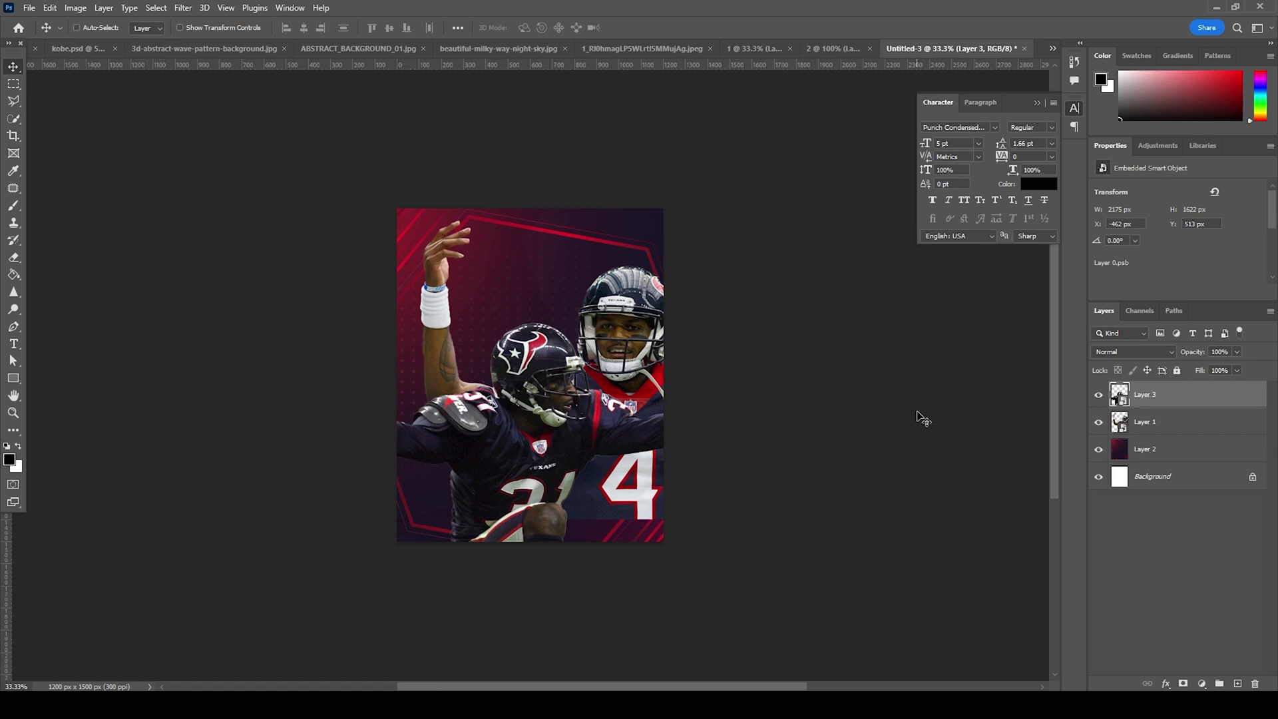
{"action": "key", "text": "ctrl+t"}
{"action": "left_click_drag", "start_coordinate": [774, 324], "coordinate": [653, 433]}
{"action": "left_click_drag", "start_coordinate": [606, 472], "coordinate": [614, 433]}
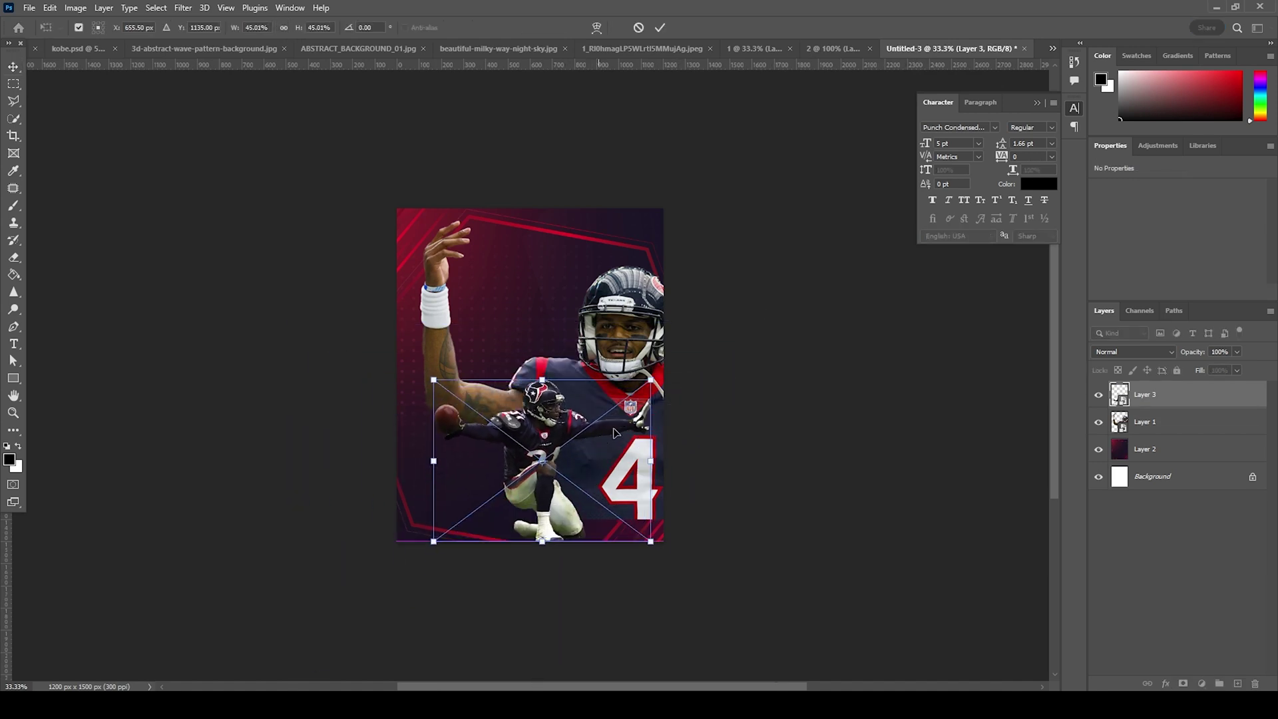
{"action": "left_click_drag", "start_coordinate": [650, 378], "coordinate": [638, 394]}
{"action": "left_click_drag", "start_coordinate": [573, 434], "coordinate": [568, 421]}
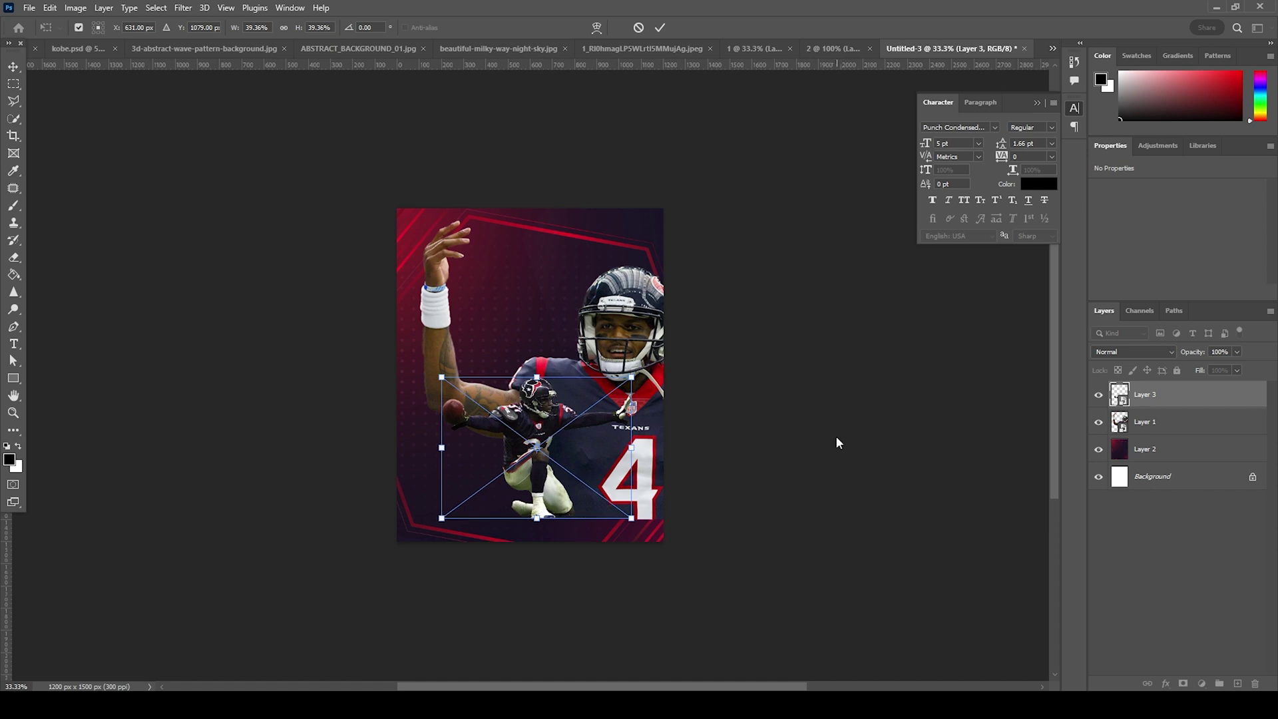
{"action": "key", "text": "Return"}
Shift the large number 4 player slightly up and left, and the small player slightly right.
{"action": "left_click_drag", "start_coordinate": [644, 466], "coordinate": [633, 444]}
{"action": "left_click", "coordinate": [542, 448]}
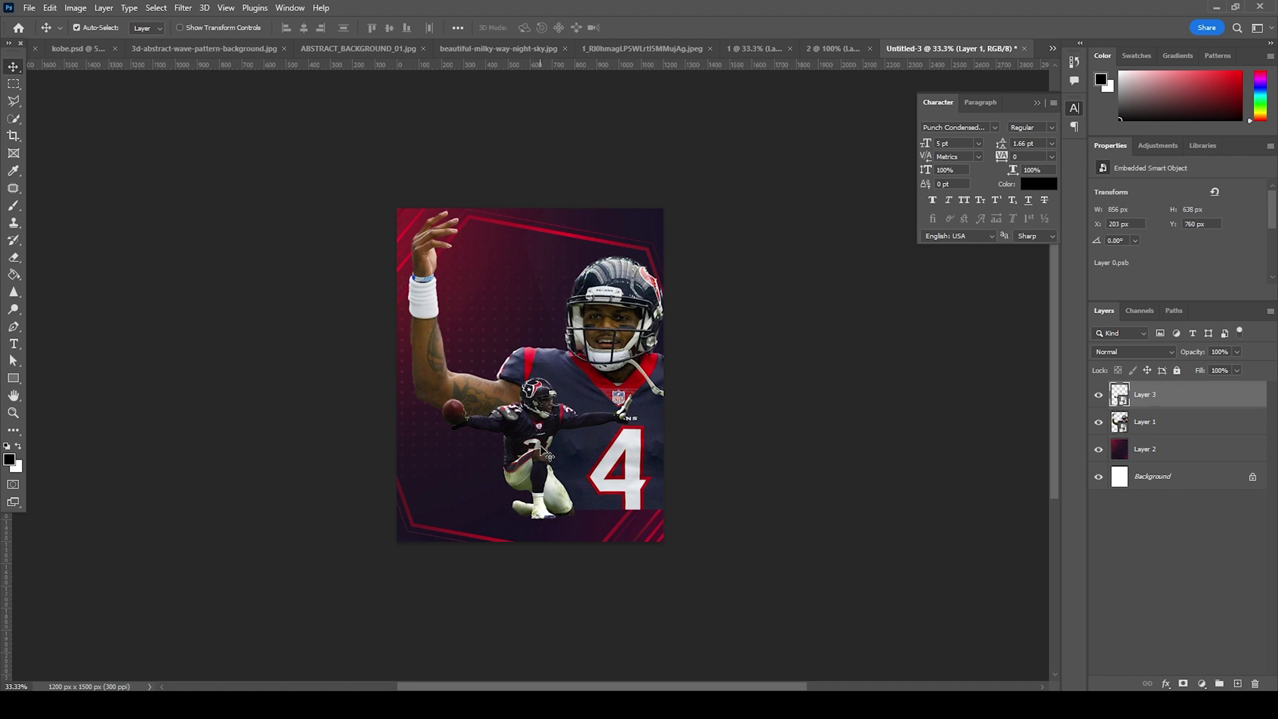
{"action": "left_click_drag", "start_coordinate": [540, 448], "coordinate": [545, 447]}
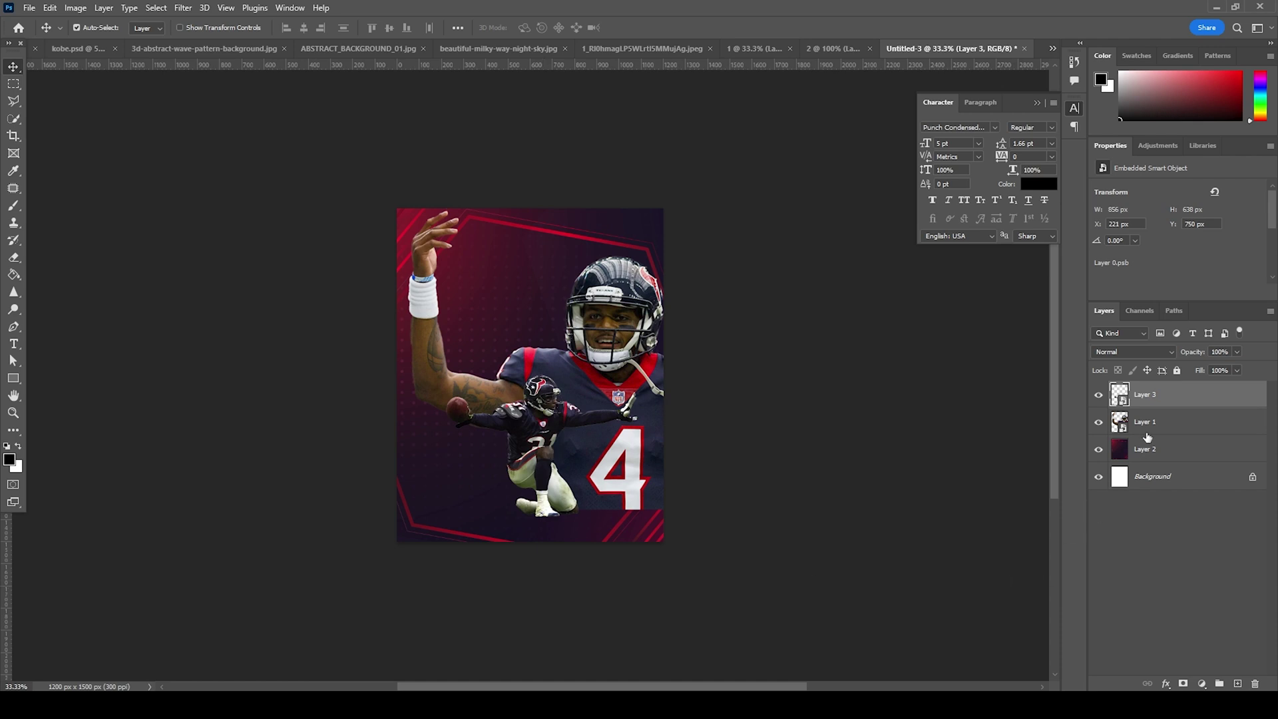
Add a layer mask to the number 4 player and fade out the bottom of his jersey with an 1800 px smoke brush in black.
{"action": "left_click", "coordinate": [1146, 420]}
{"action": "left_click", "coordinate": [1182, 683]}
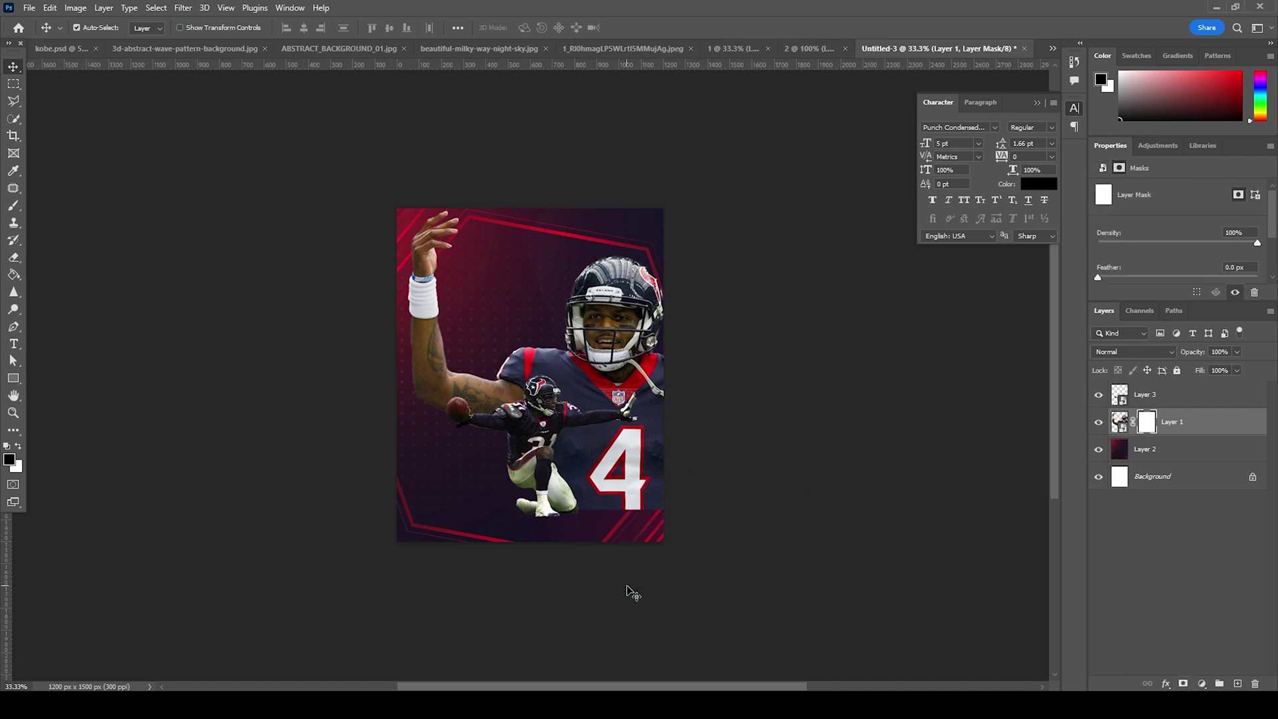
{"action": "key", "text": "b"}
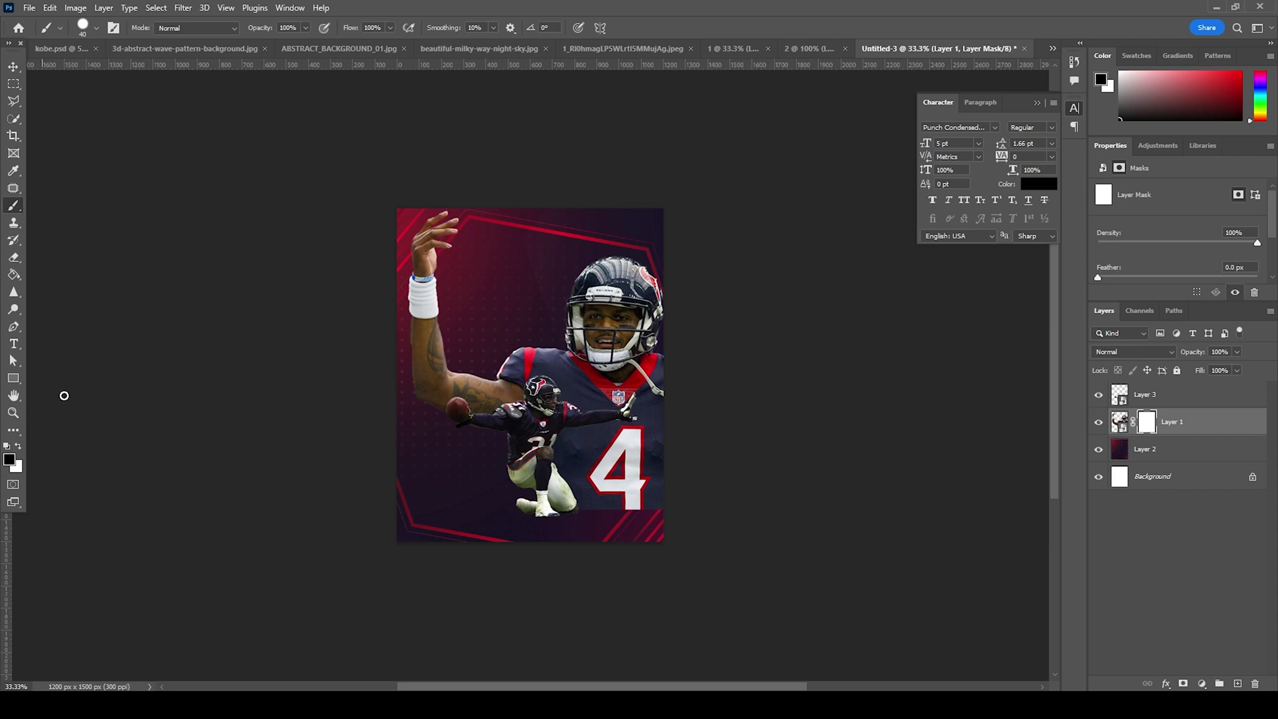
{"action": "left_click", "coordinate": [95, 31]}
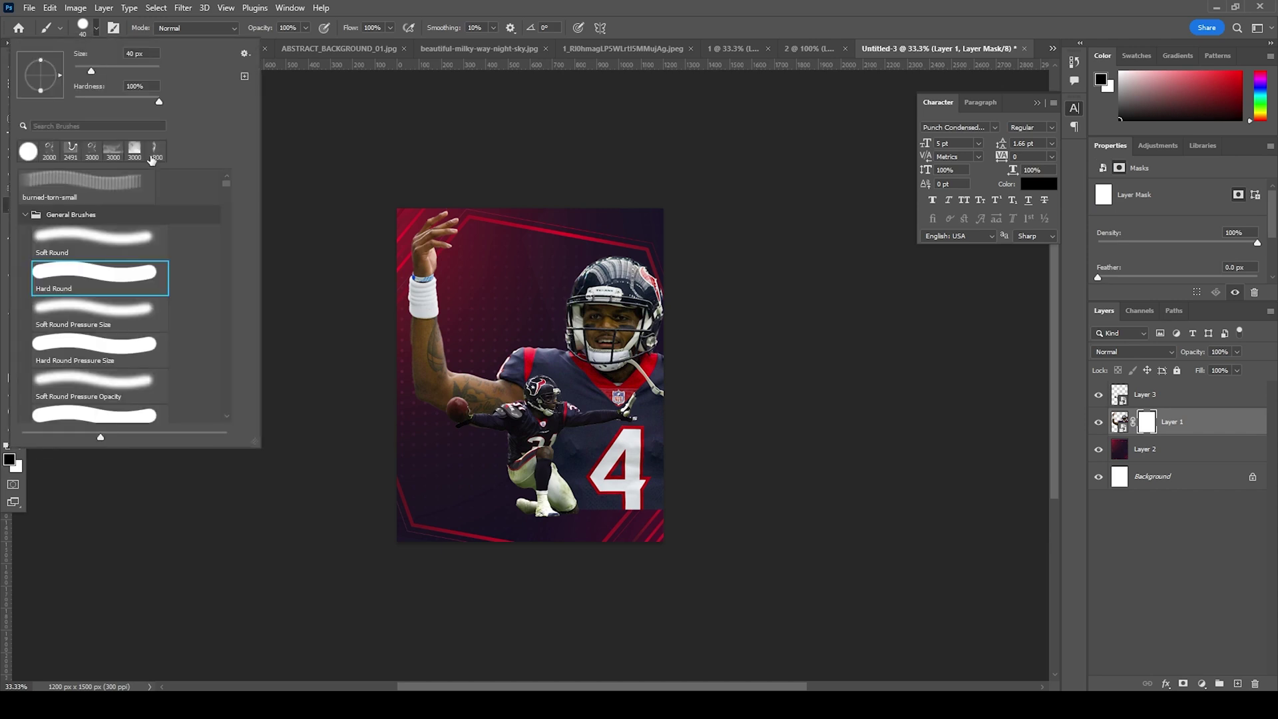
{"action": "left_click", "coordinate": [153, 154]}
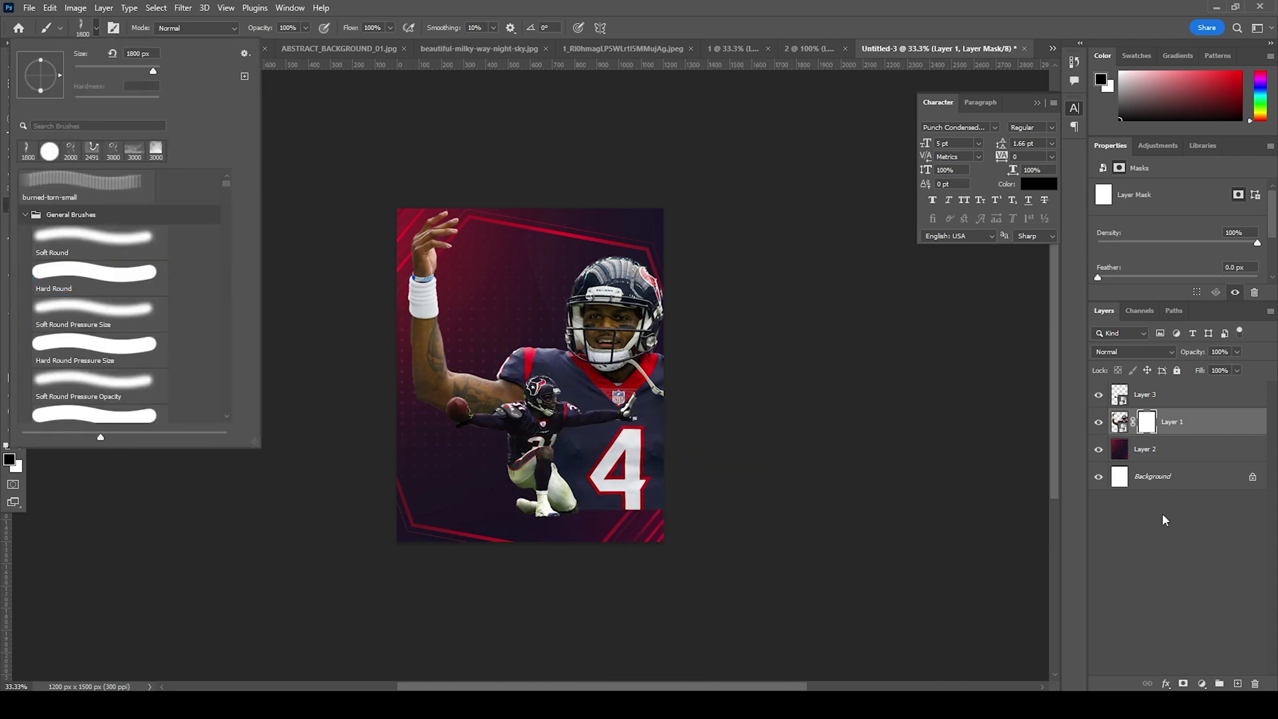
{"action": "left_click", "coordinate": [1146, 429]}
{"action": "mouse_move", "coordinate": [647, 613]}
{"action": "left_mouse_down"}
{"action": "mouse_move", "coordinate": [656, 627]}
{"action": "mouse_move", "coordinate": [606, 663]}
{"action": "left_mouse_up"}
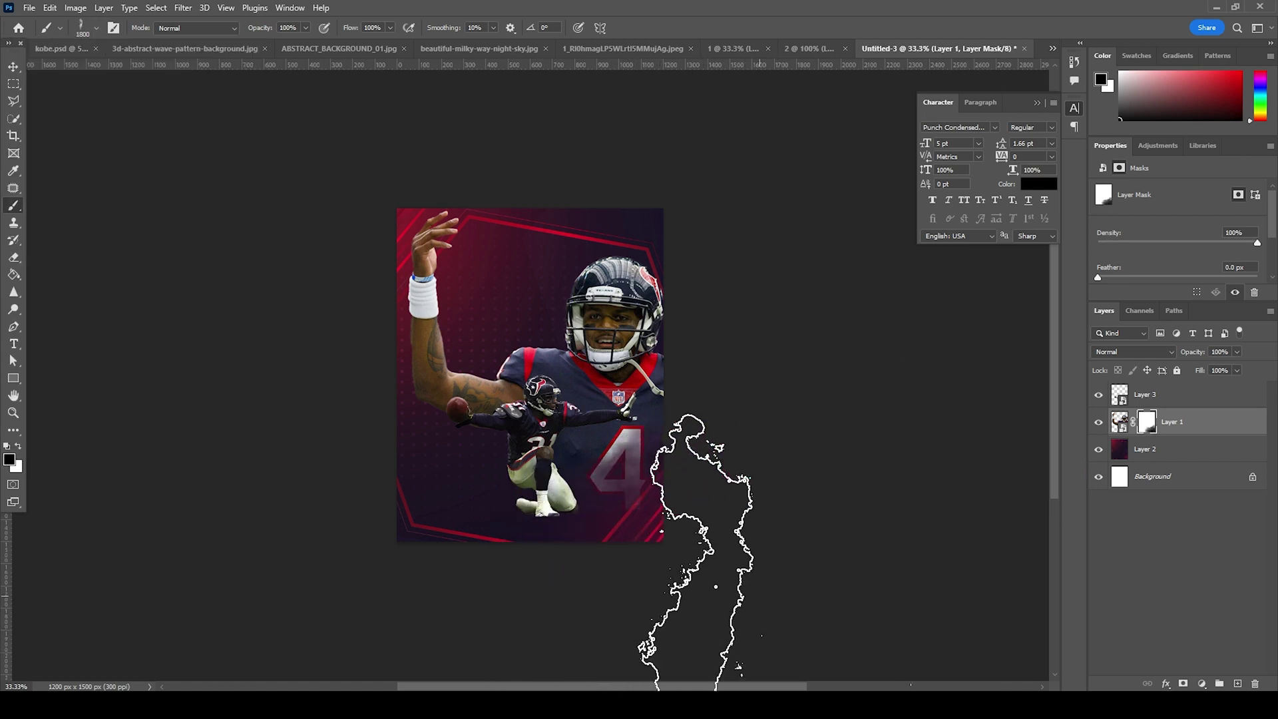
{"action": "mouse_move", "coordinate": [692, 579]}
{"action": "left_mouse_down"}
{"action": "mouse_move", "coordinate": [481, 579]}
{"action": "mouse_move", "coordinate": [589, 579]}
{"action": "left_mouse_up"}
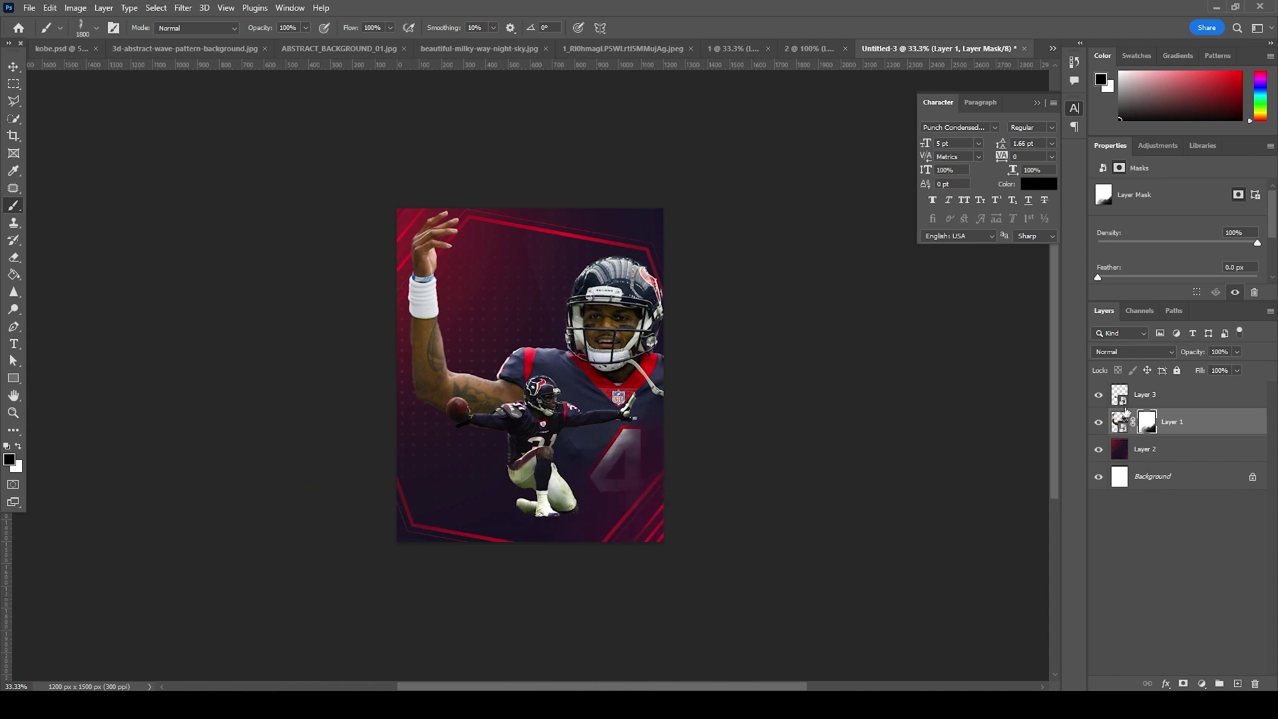
Add a new layer above the masked player and paint smoke in white (ffffff) behind the small player.
{"action": "key", "text": "ctrl+shift+alt+n"}
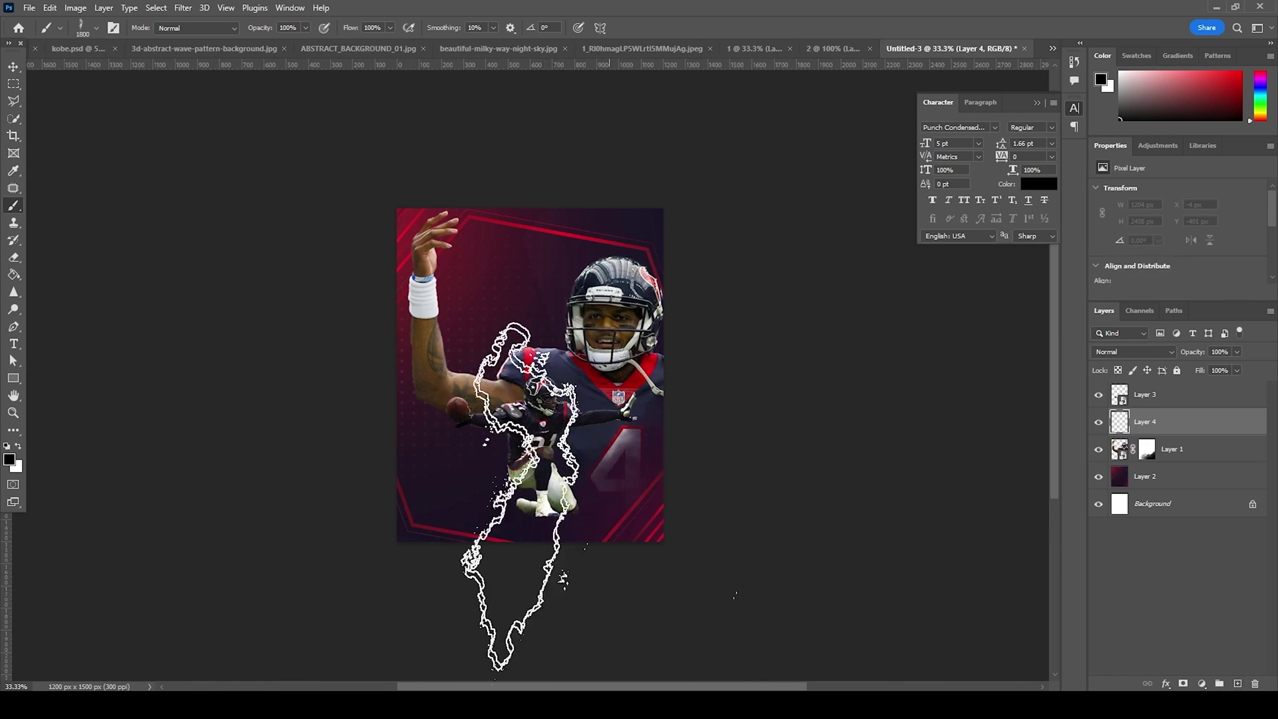
{"action": "type", "text": "ffffff"}
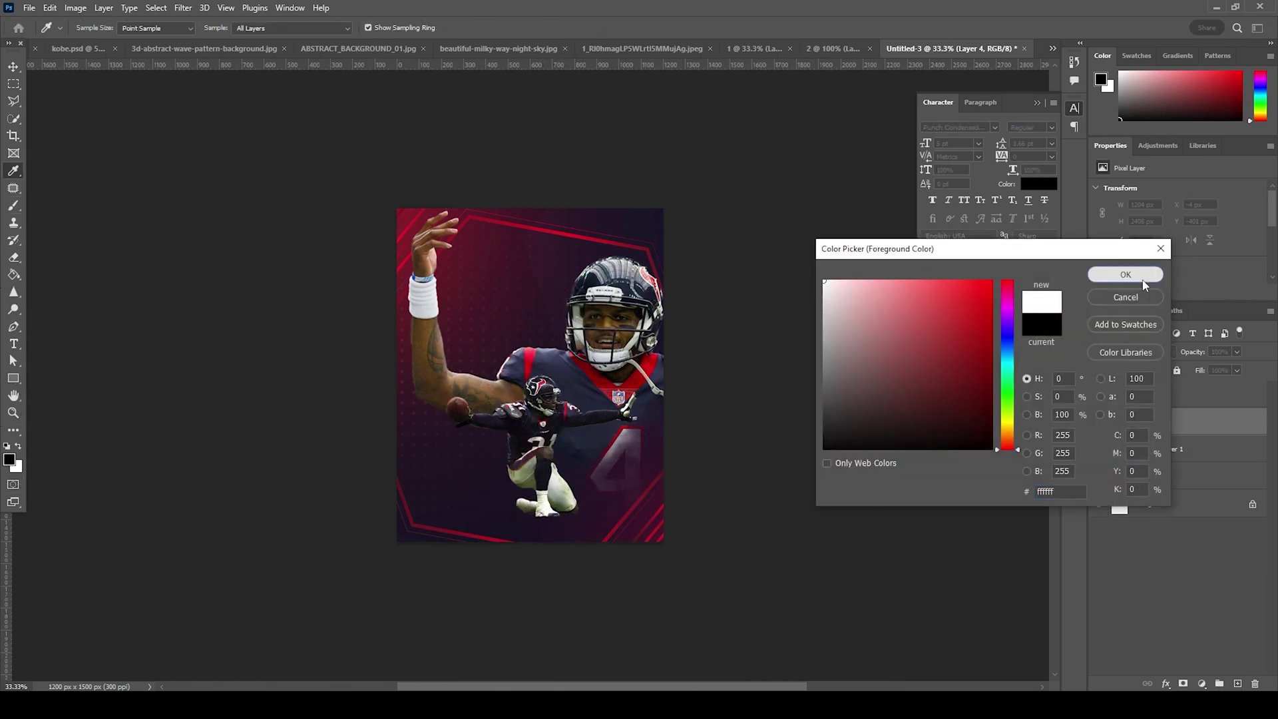
{"action": "left_click", "coordinate": [1124, 274]}
{"action": "key", "text": "b"}
{"action": "left_click", "coordinate": [506, 638]}
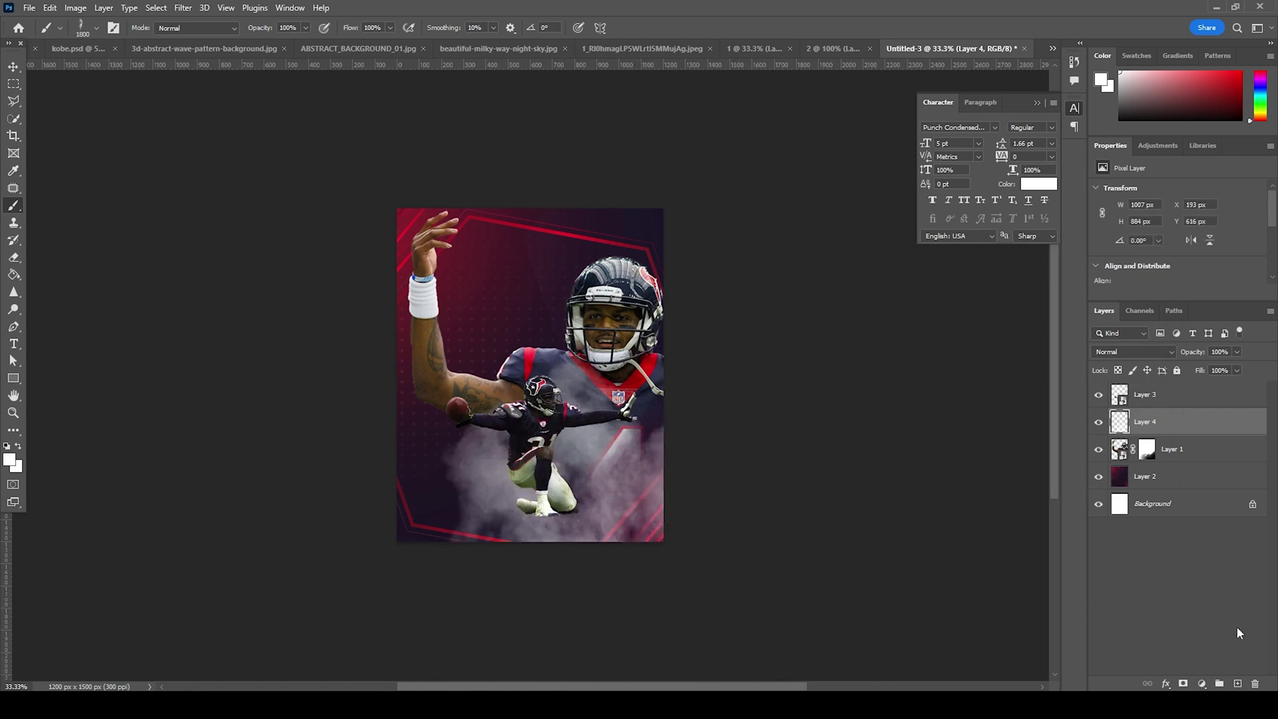
Add a new layer above the abstract background and paint white smoke behind the number 4 player with a 2900 px smoke brush.
{"action": "left_click", "coordinate": [1166, 484]}
{"action": "left_click", "coordinate": [1237, 683]}
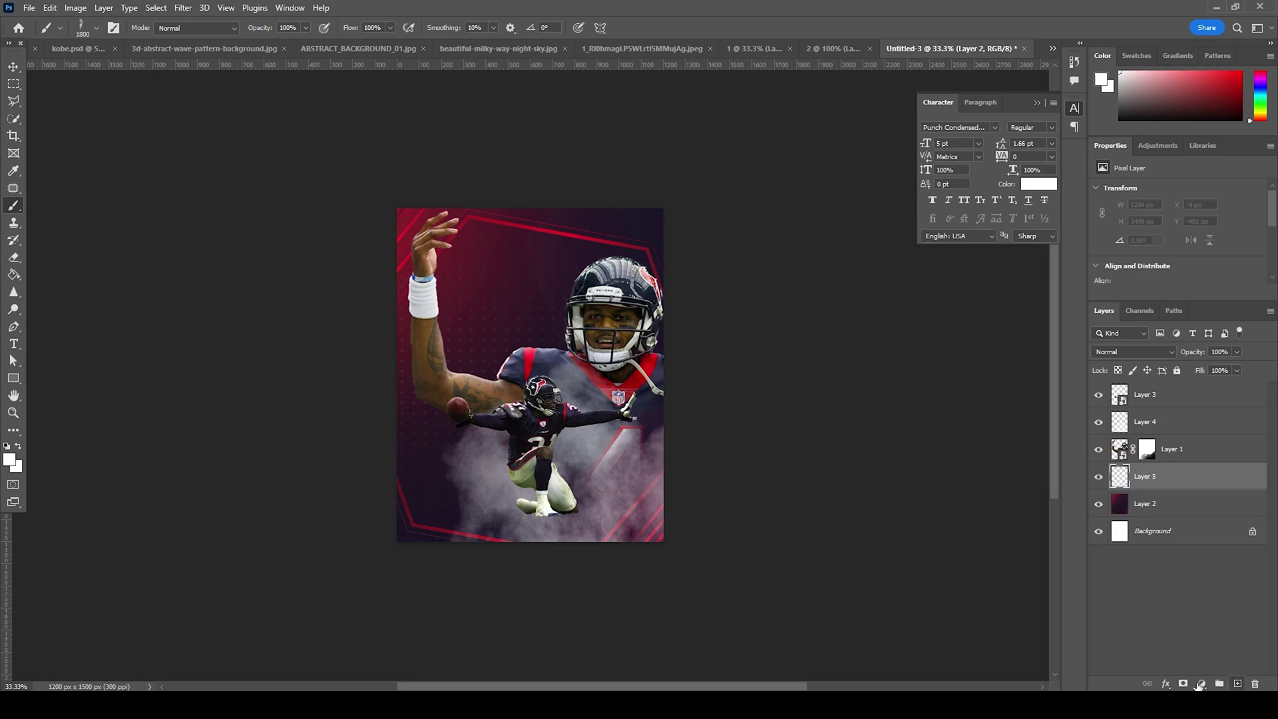
{"action": "key", "text": "]"}
{"action": "key", "text": "]"}
{"action": "key", "text": "]"}
{"action": "key", "text": "]"}
{"action": "key", "text": "]"}
{"action": "key", "text": "]"}
{"action": "key", "text": "]"}
{"action": "key", "text": "]"}
{"action": "key", "text": "]"}
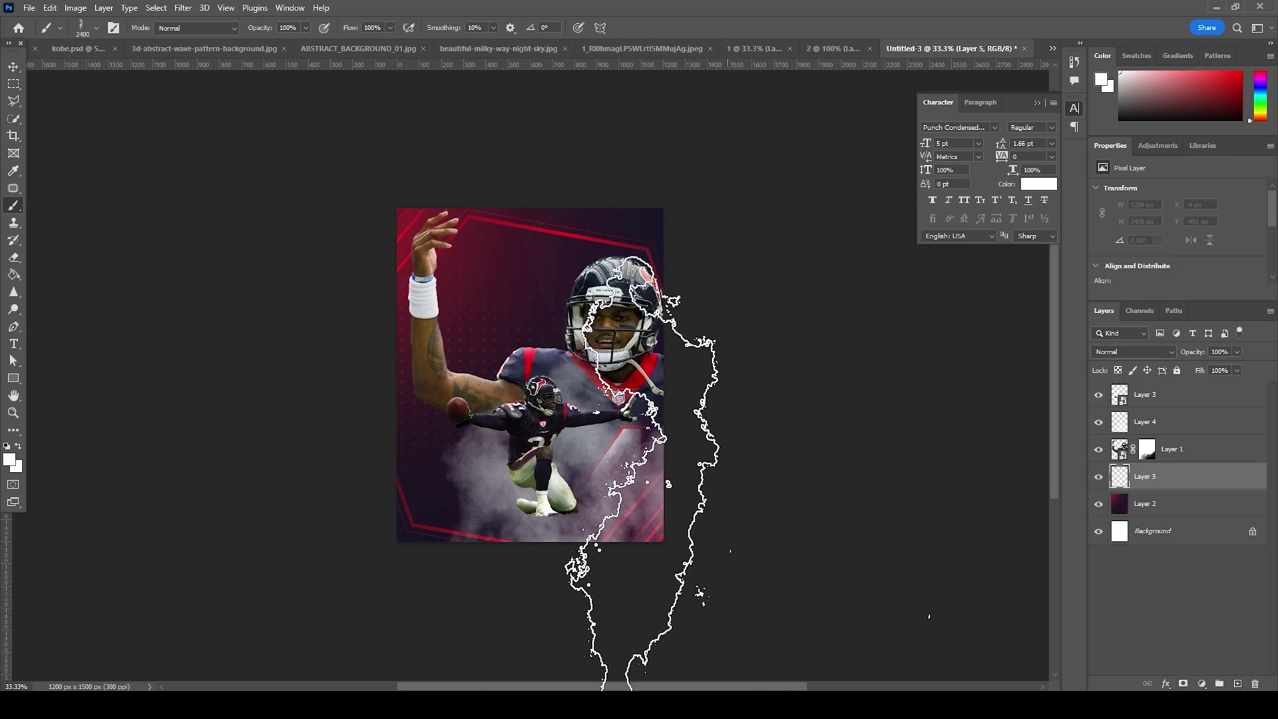
{"action": "left_click", "coordinate": [613, 429]}
{"action": "key", "text": "]"}
{"action": "key", "text": "]"}
{"action": "key", "text": "ctrl+z"}
{"action": "left_click", "coordinate": [586, 419]}
{"action": "left_click", "coordinate": [525, 399]}
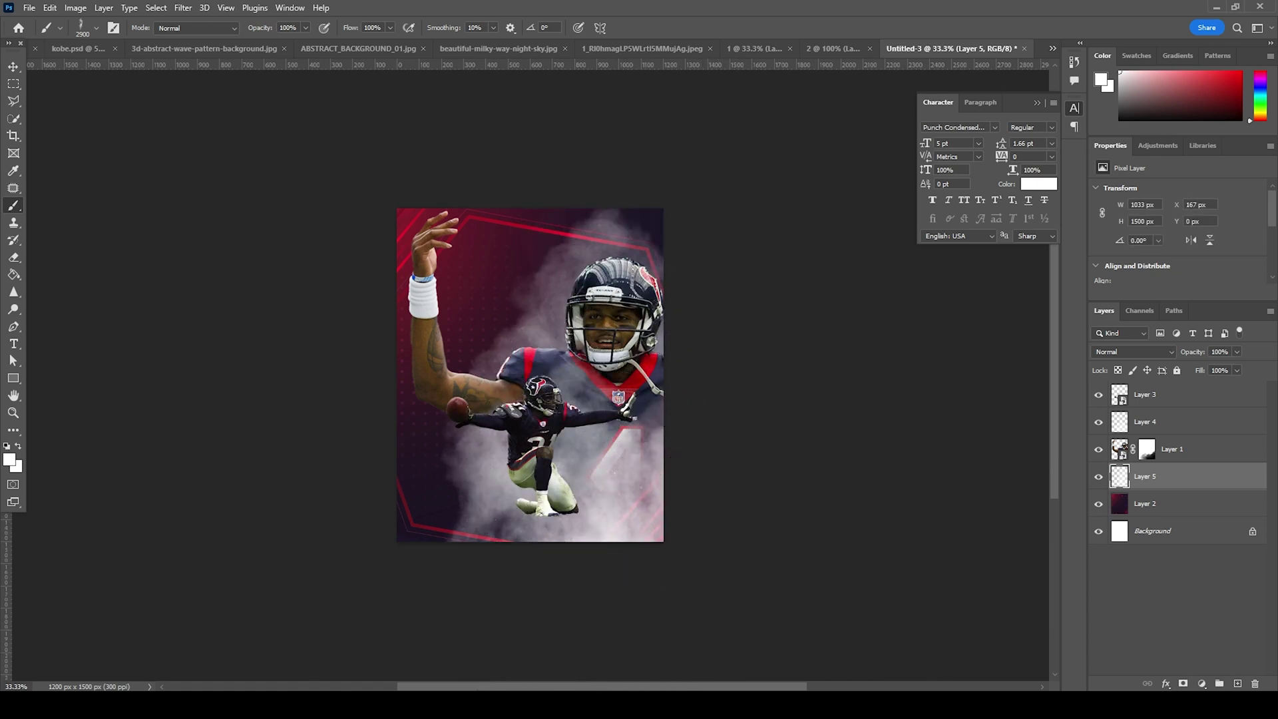
Lower the opacity of the smoke layer in front of the number 4 player to 64%.
{"action": "left_click", "coordinate": [1131, 426]}
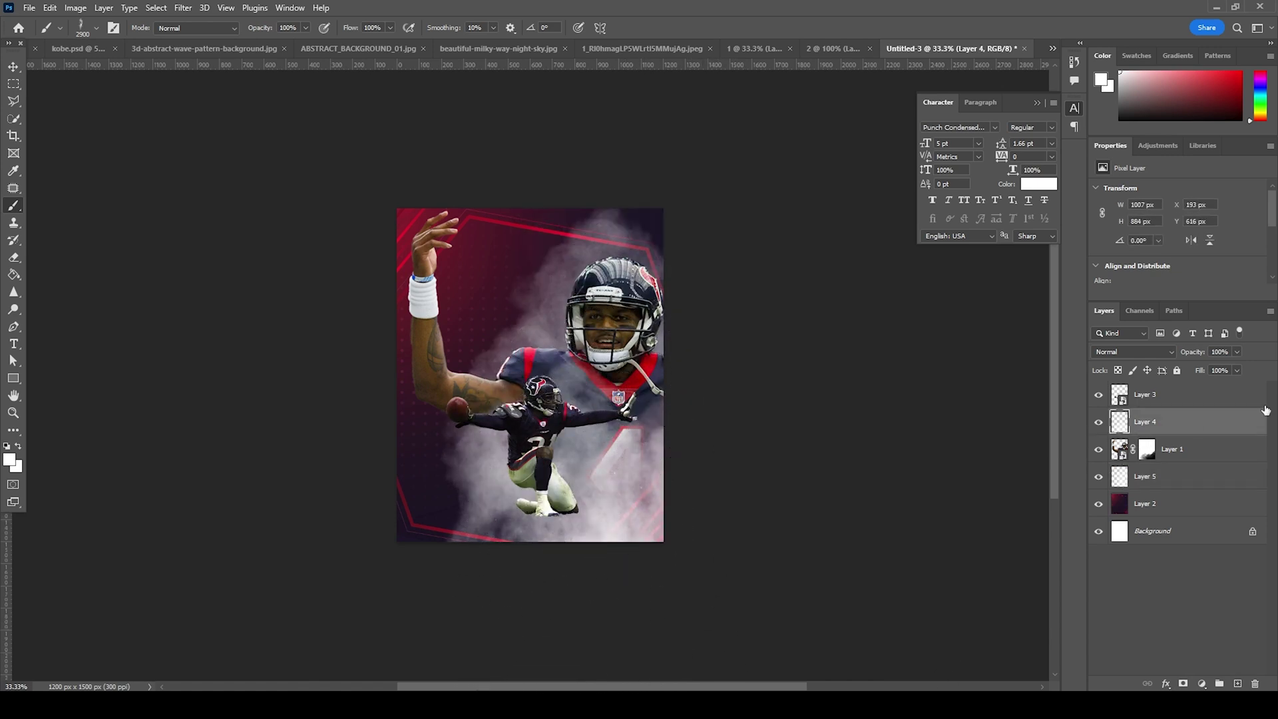
{"action": "left_click", "coordinate": [1236, 352]}
{"action": "left_click", "coordinate": [1217, 367]}
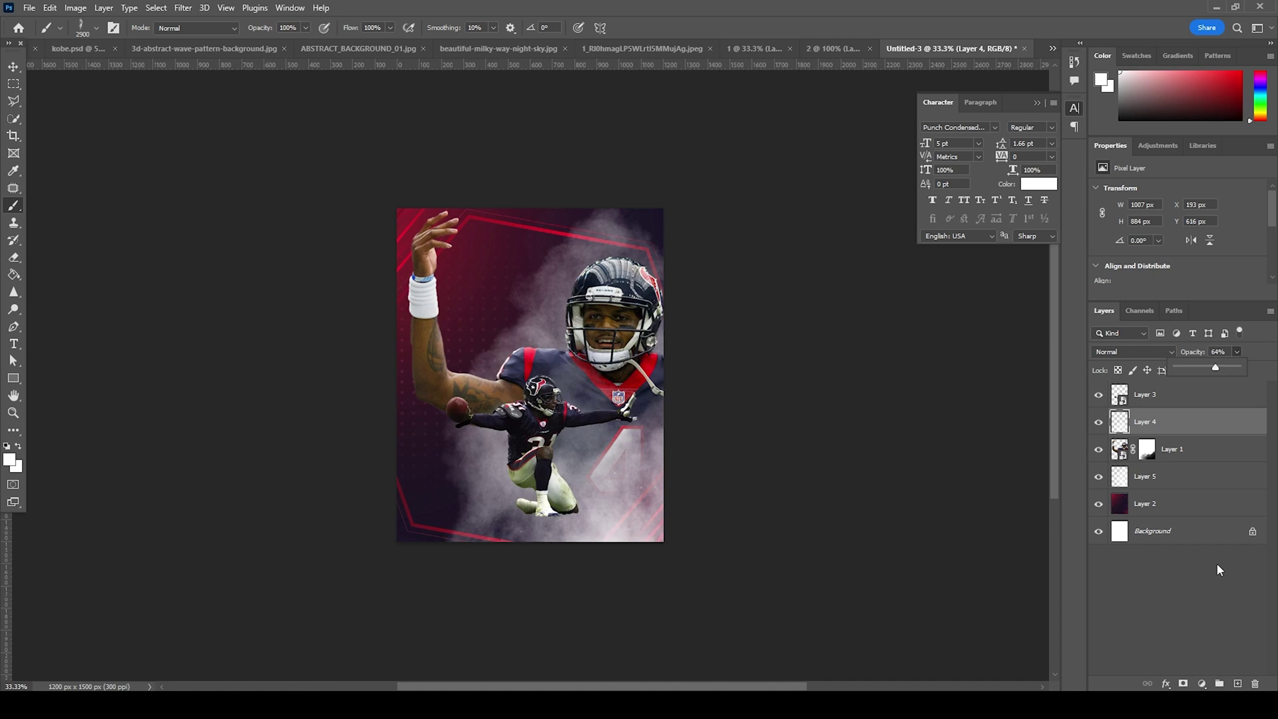
Erase parts of the smoke around the small player on both smoke layers with an 1800 px smoke brush eraser.
{"action": "key", "text": "e"}
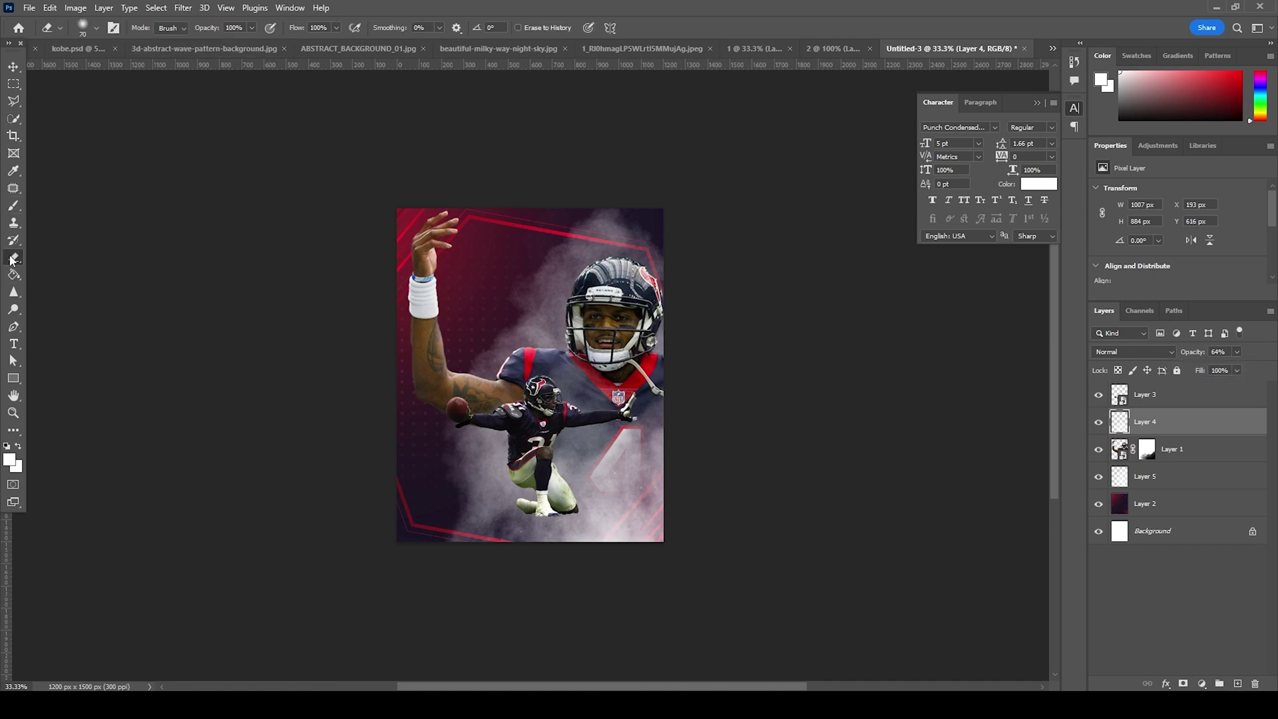
{"action": "left_click", "coordinate": [95, 28]}
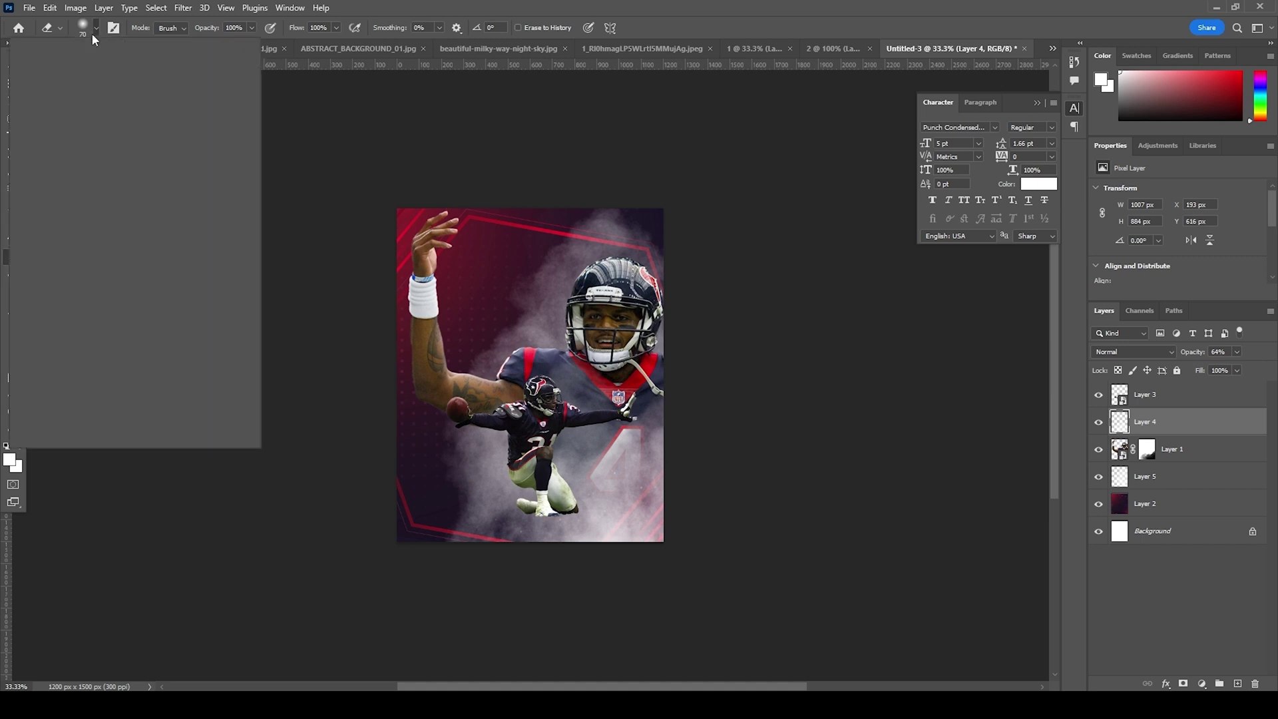
{"action": "left_click", "coordinate": [48, 149]}
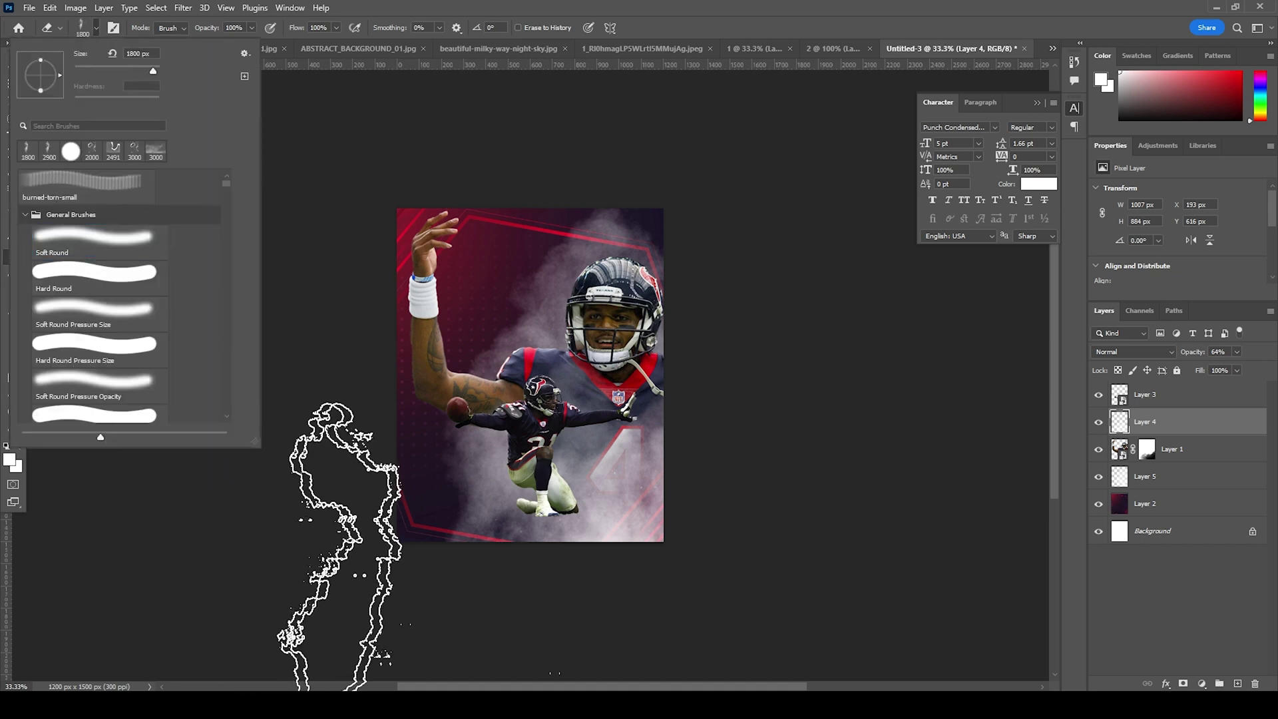
{"action": "left_click", "coordinate": [486, 471]}
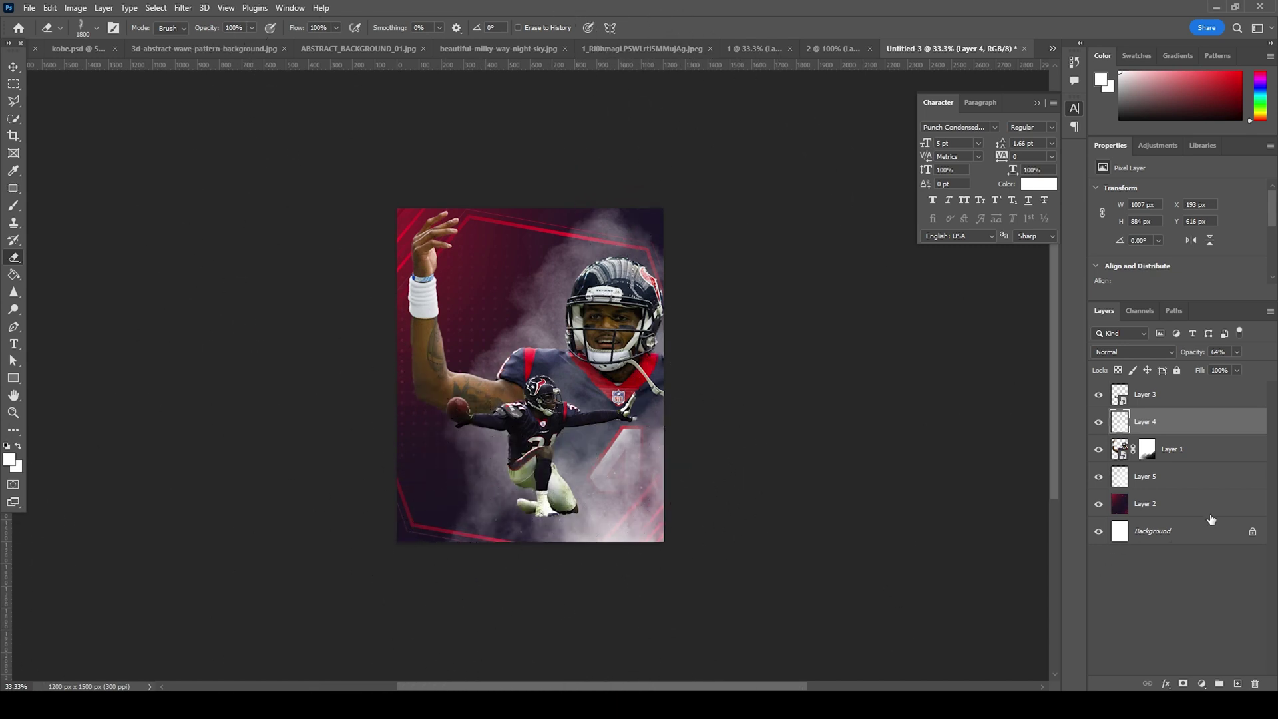
{"action": "left_click", "coordinate": [1161, 482]}
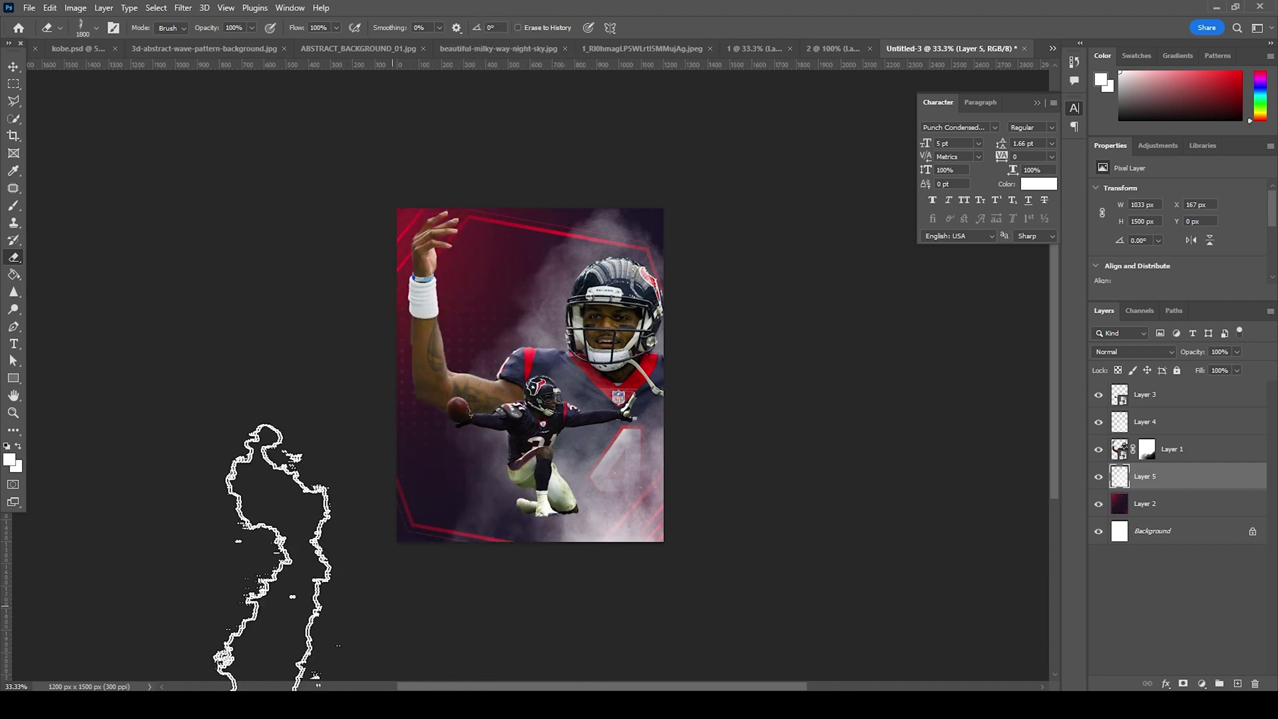
Apply the Camera Raw Filter to the number 4 player with Highlights -85, Shadows +85, Texture +29 and Clarity +48.
{"action": "key", "text": "v"}
{"action": "key", "text": "alt+bracketright"}
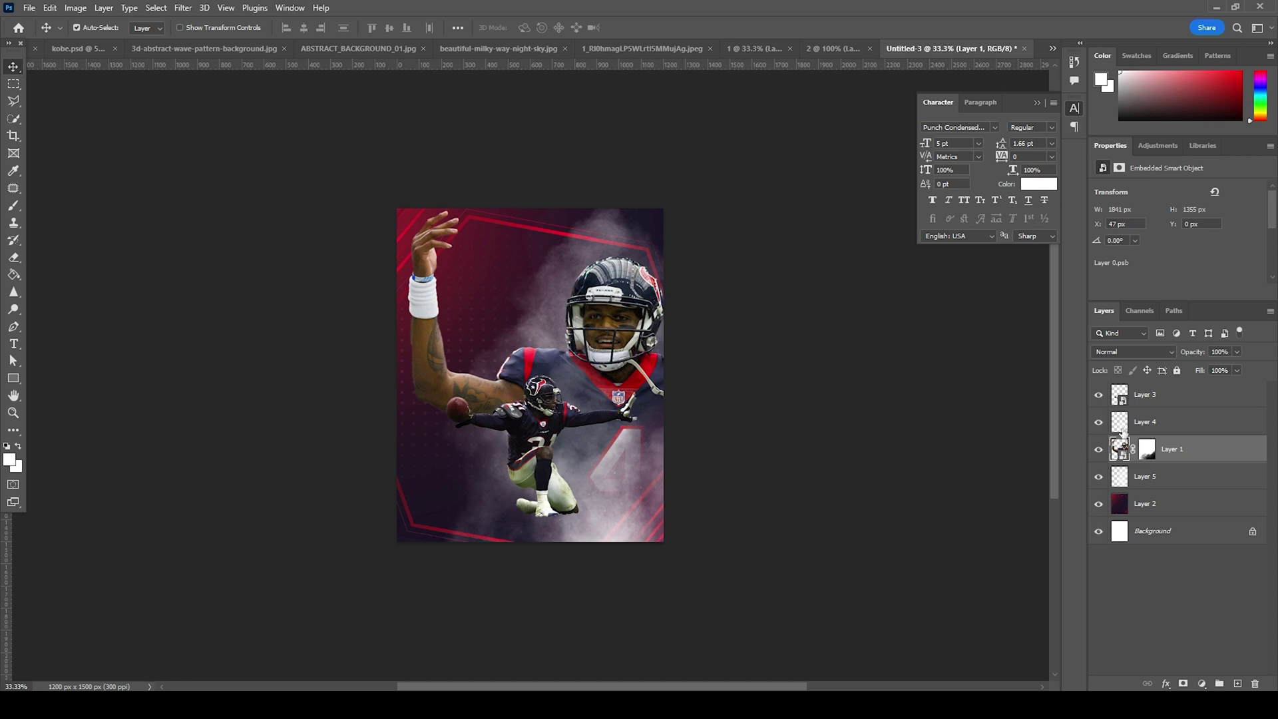
{"action": "left_click", "coordinate": [183, 8]}
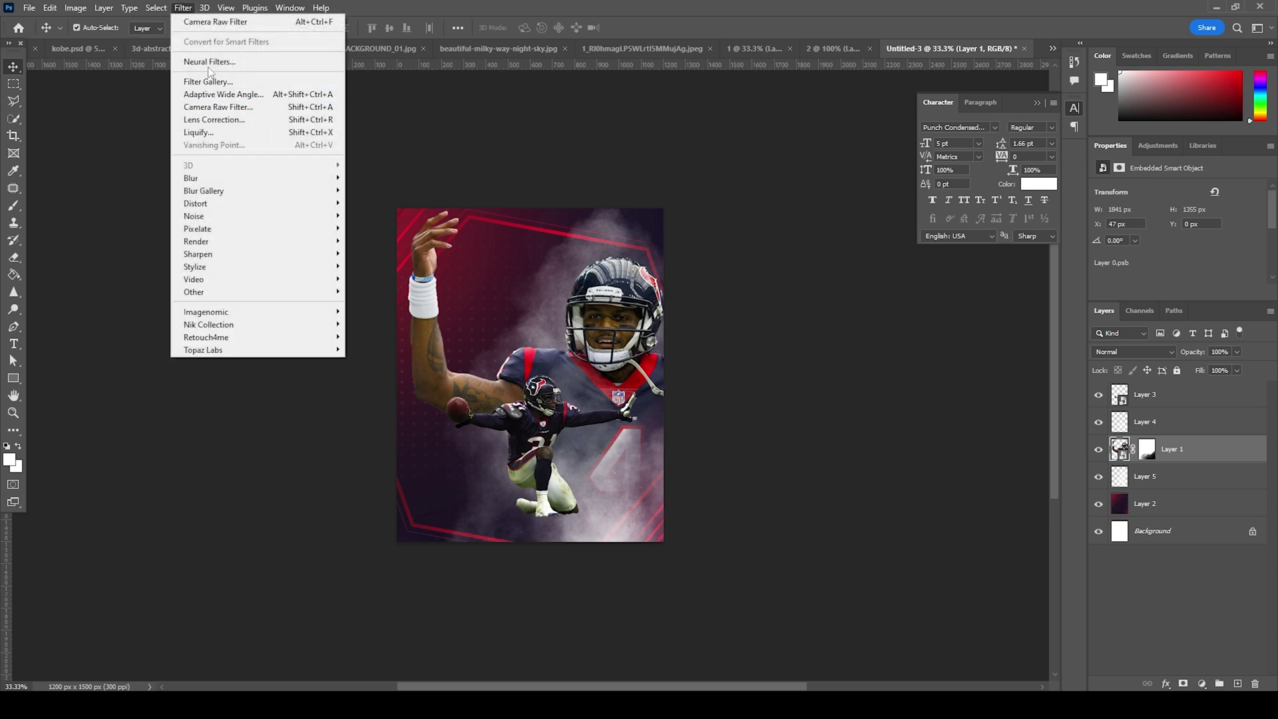
{"action": "left_click", "coordinate": [227, 107]}
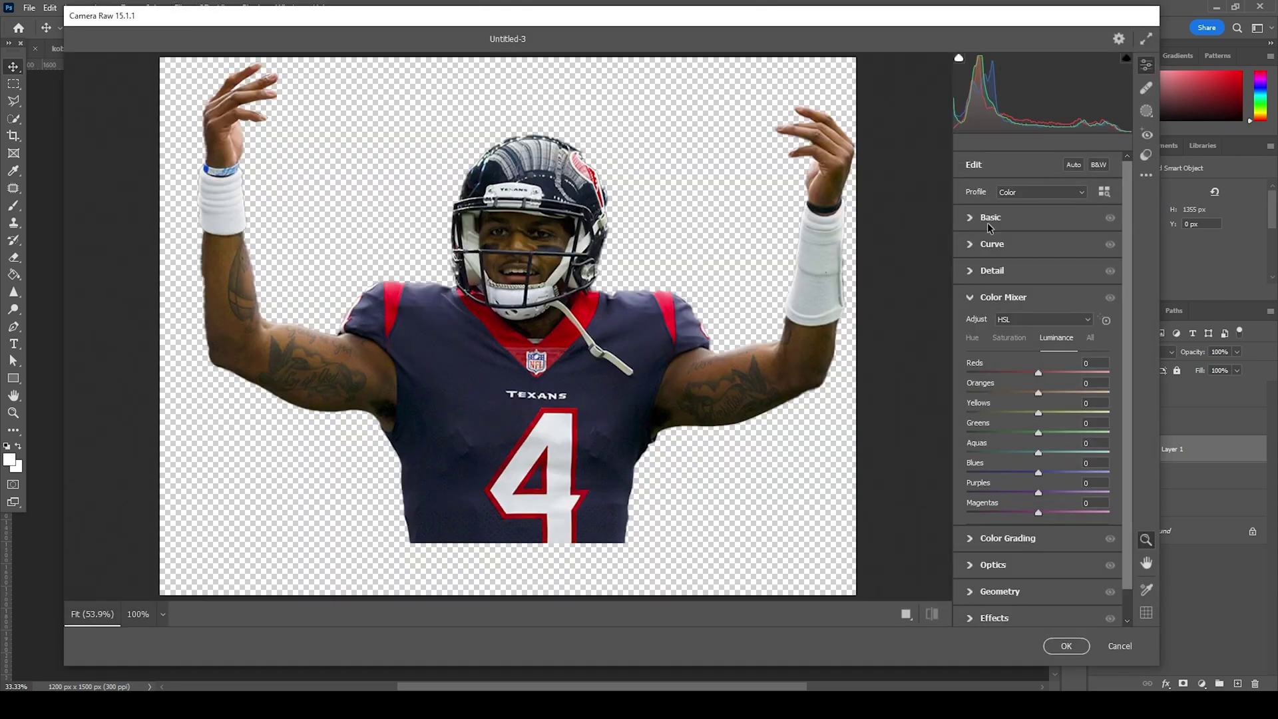
{"action": "left_click", "coordinate": [973, 220]}
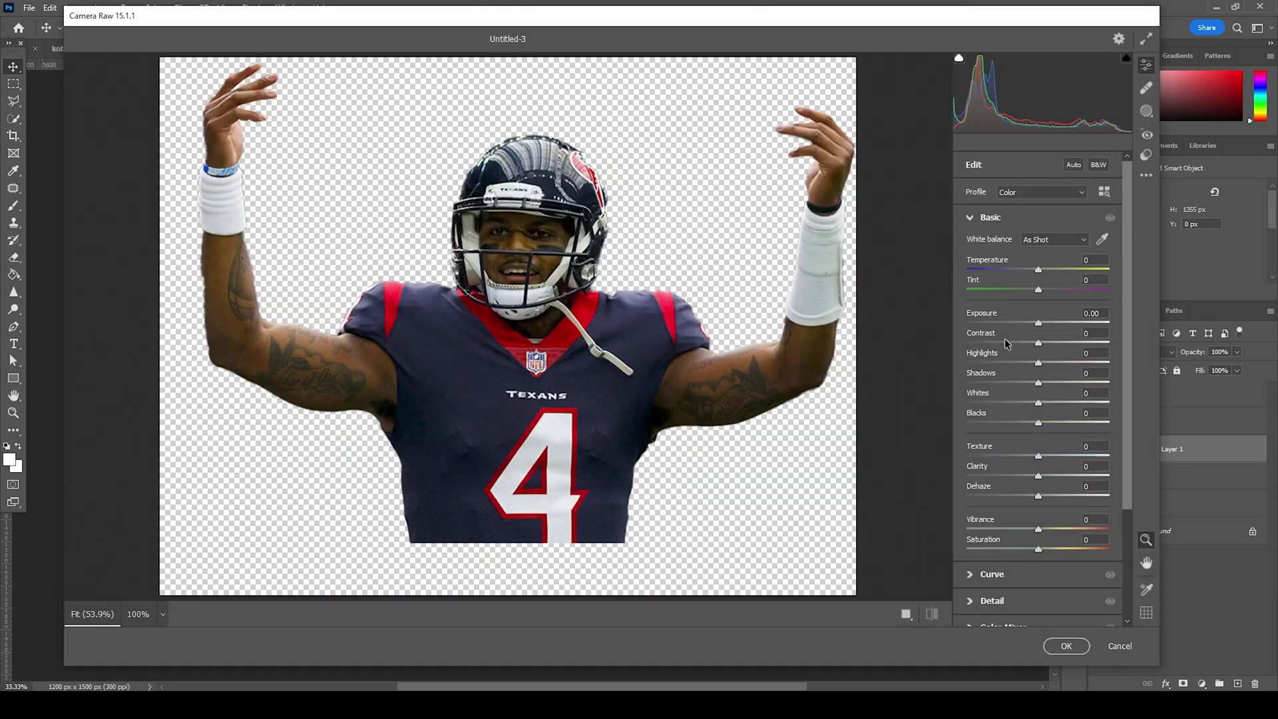
{"action": "left_click", "coordinate": [978, 362]}
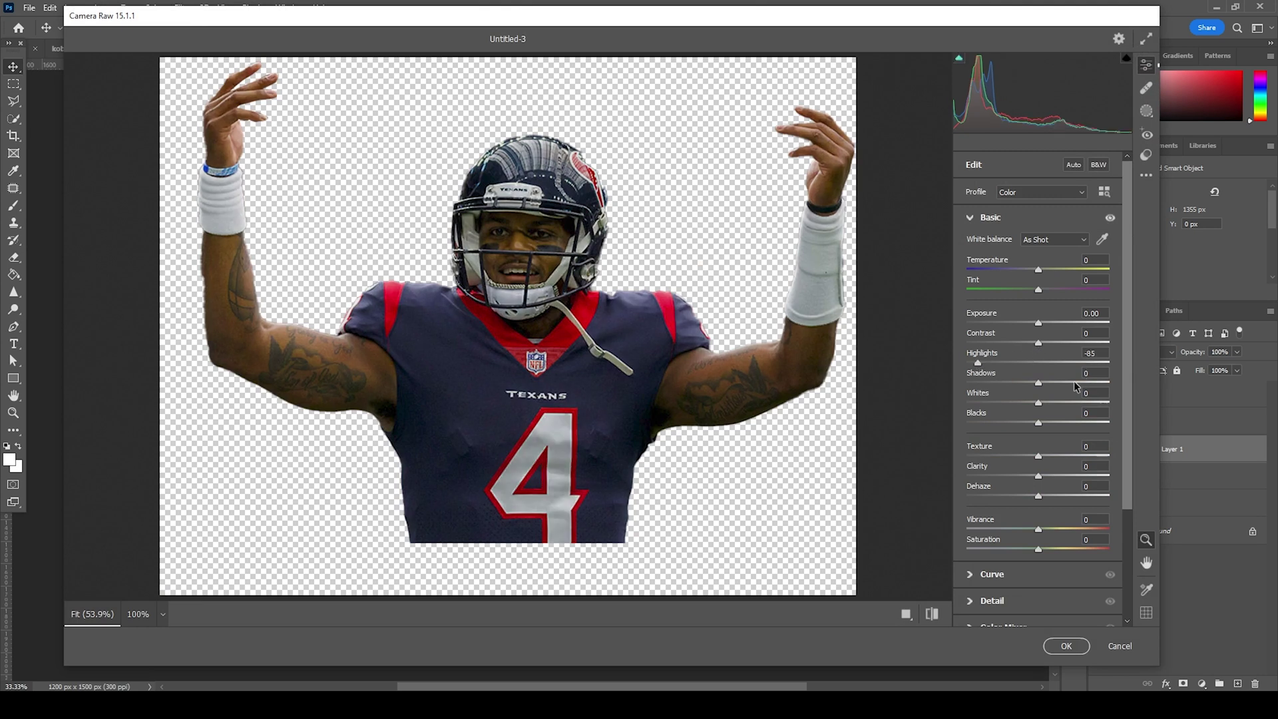
{"action": "left_click", "coordinate": [1099, 382]}
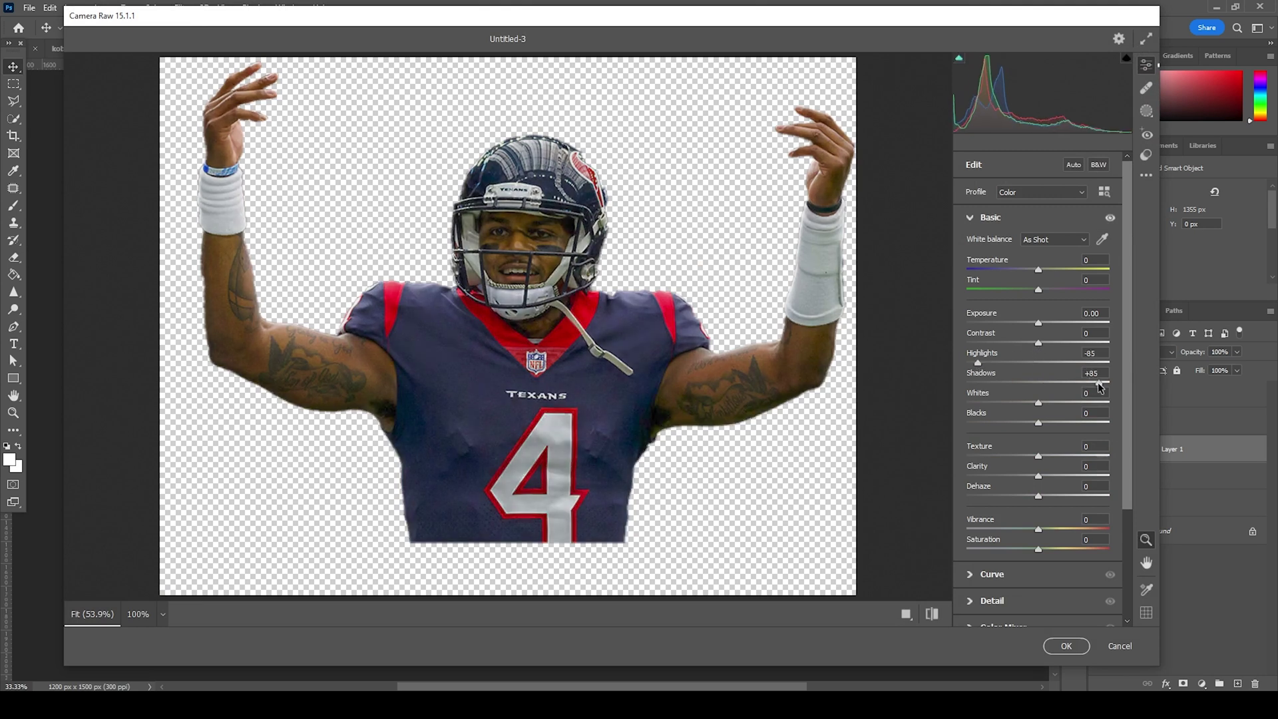
{"action": "left_click", "coordinate": [1072, 476]}
{"action": "left_click", "coordinate": [1058, 455]}
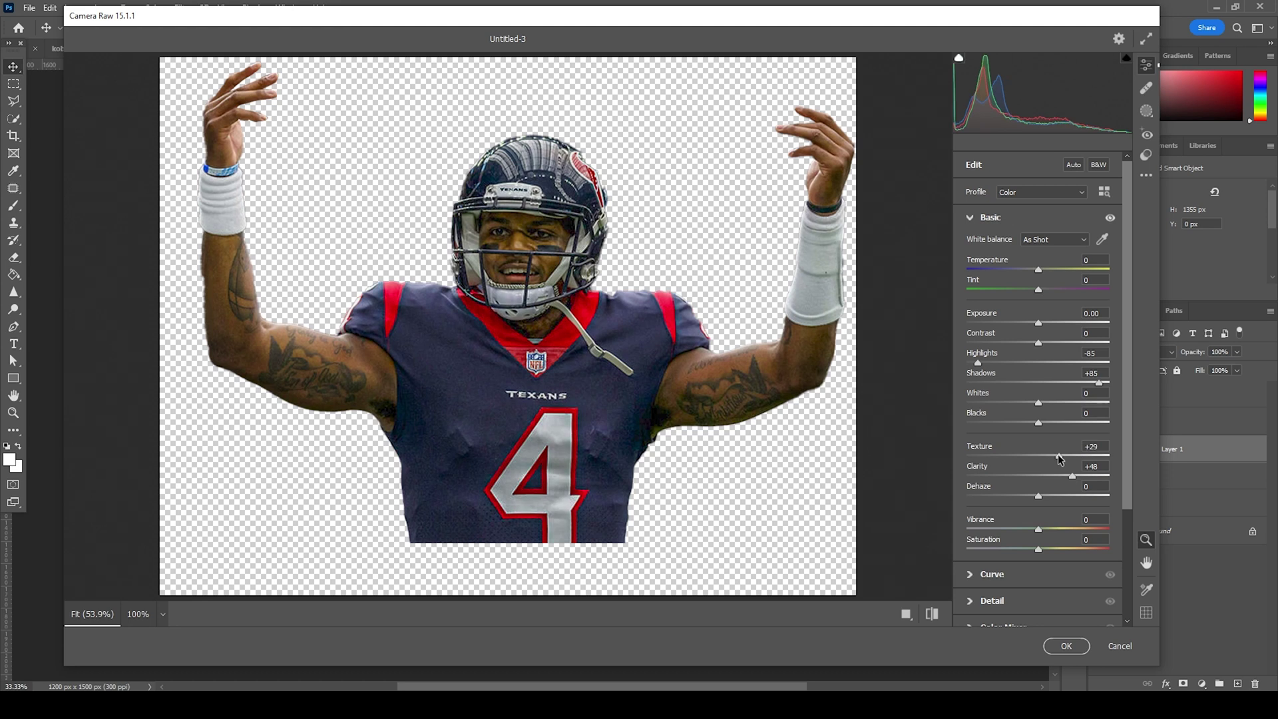
Add a small amount of noise reduction and sharpening to the number 4 player in the Camera Raw detail settings.
{"action": "scroll", "coordinate": [1031, 532], "scroll_direction": "down", "scroll_amount": 3}
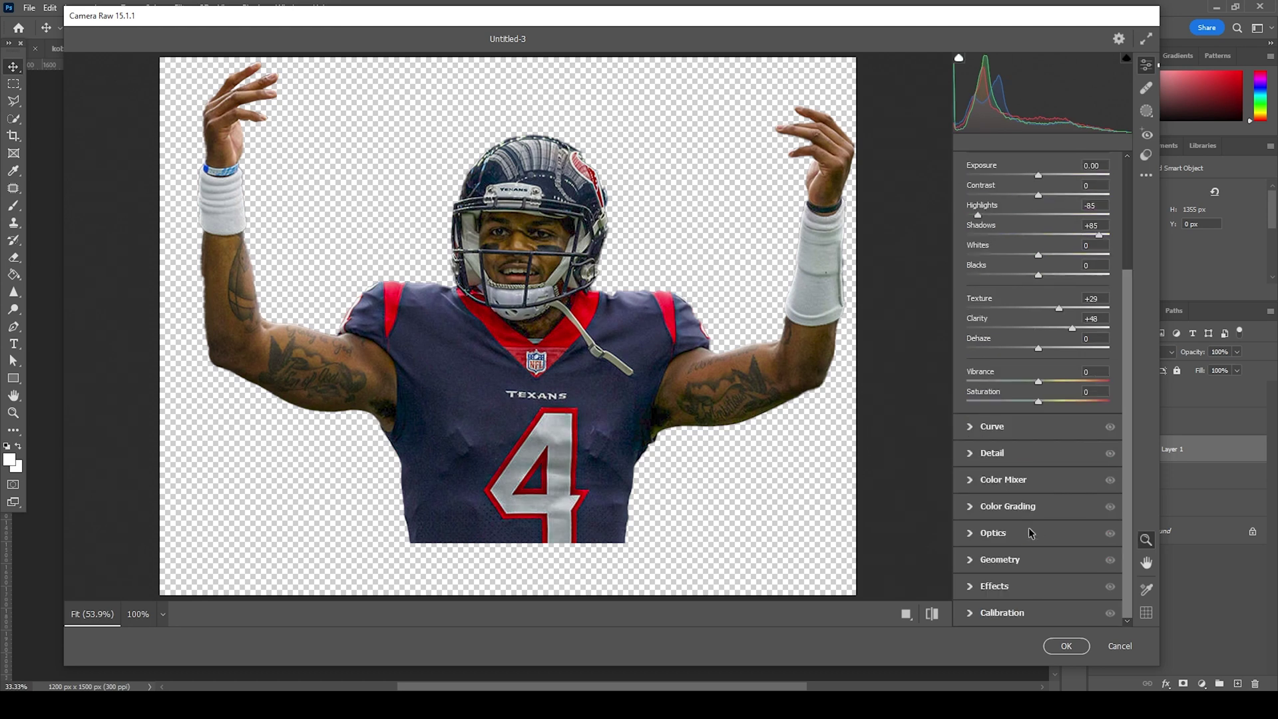
{"action": "left_click", "coordinate": [970, 456]}
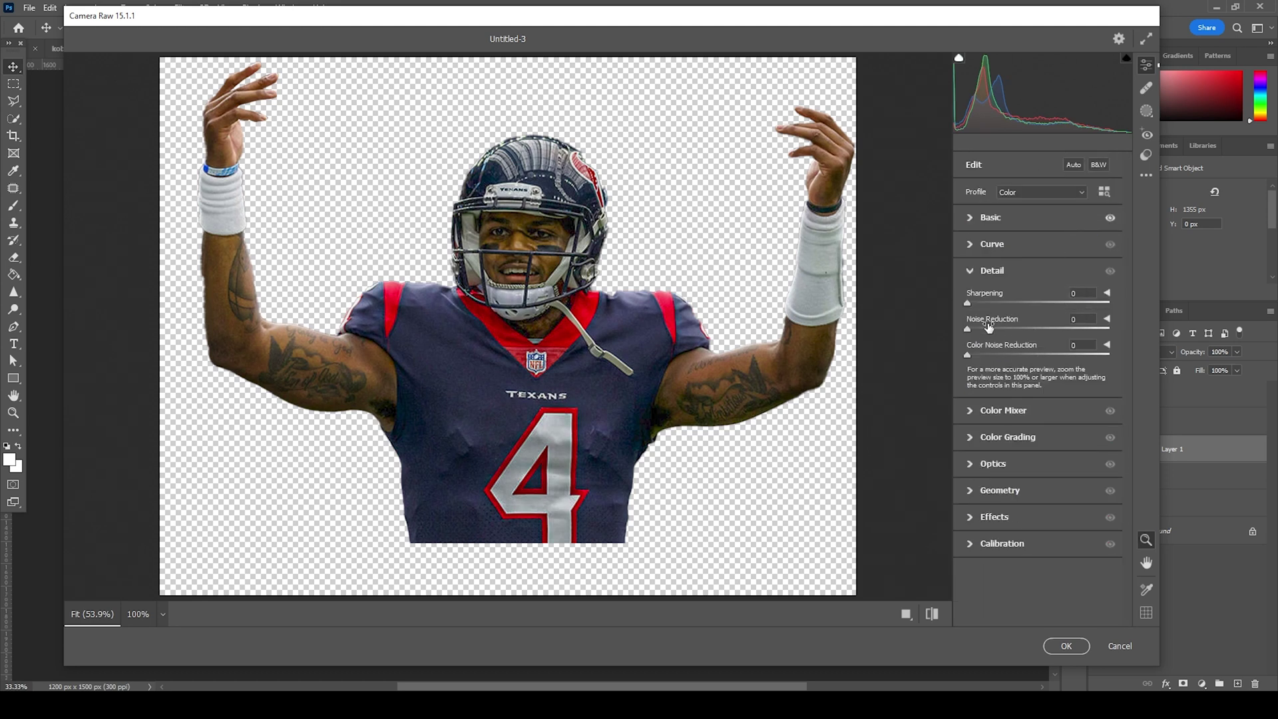
{"action": "left_click", "coordinate": [988, 329]}
{"action": "left_click", "coordinate": [979, 301]}
Reduce the yellow and orange saturation in the Color Mixer and set luminance to Reds -27, Oranges +21 and Yellows +18.
{"action": "left_click", "coordinate": [969, 416]}
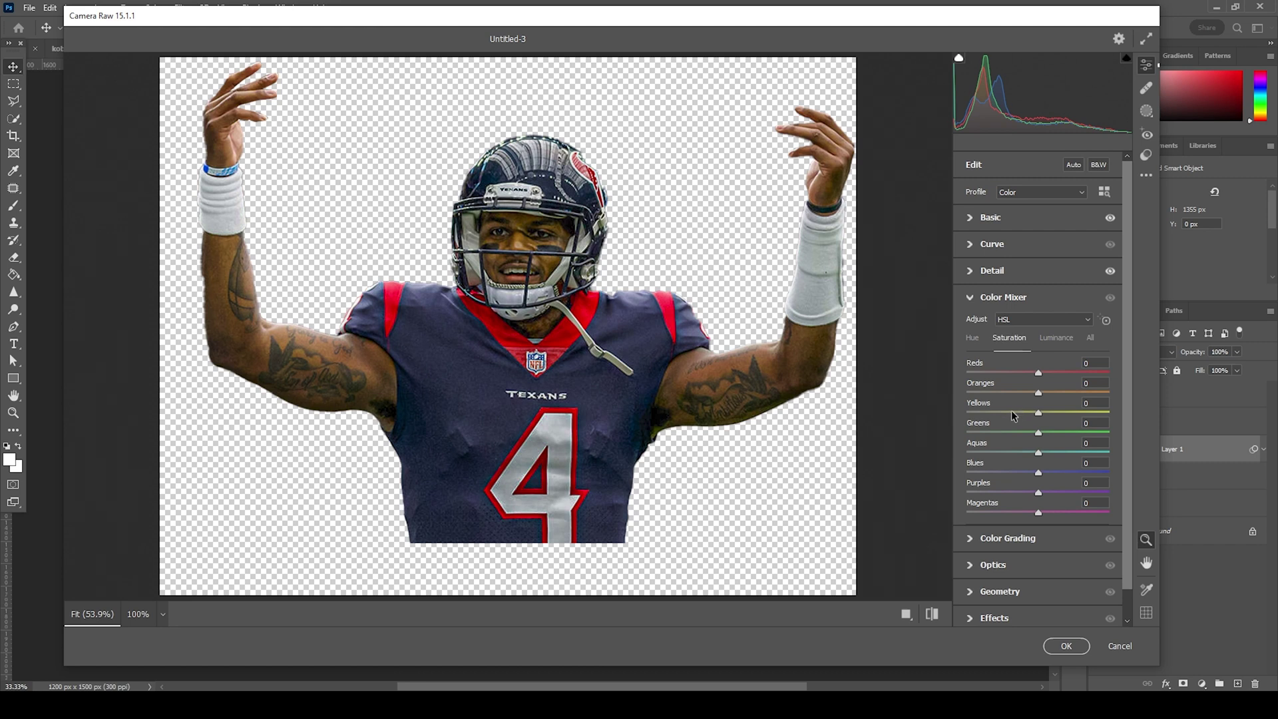
{"action": "left_click_drag", "start_coordinate": [1038, 412], "coordinate": [1014, 393]}
{"action": "left_click", "coordinate": [1050, 339]}
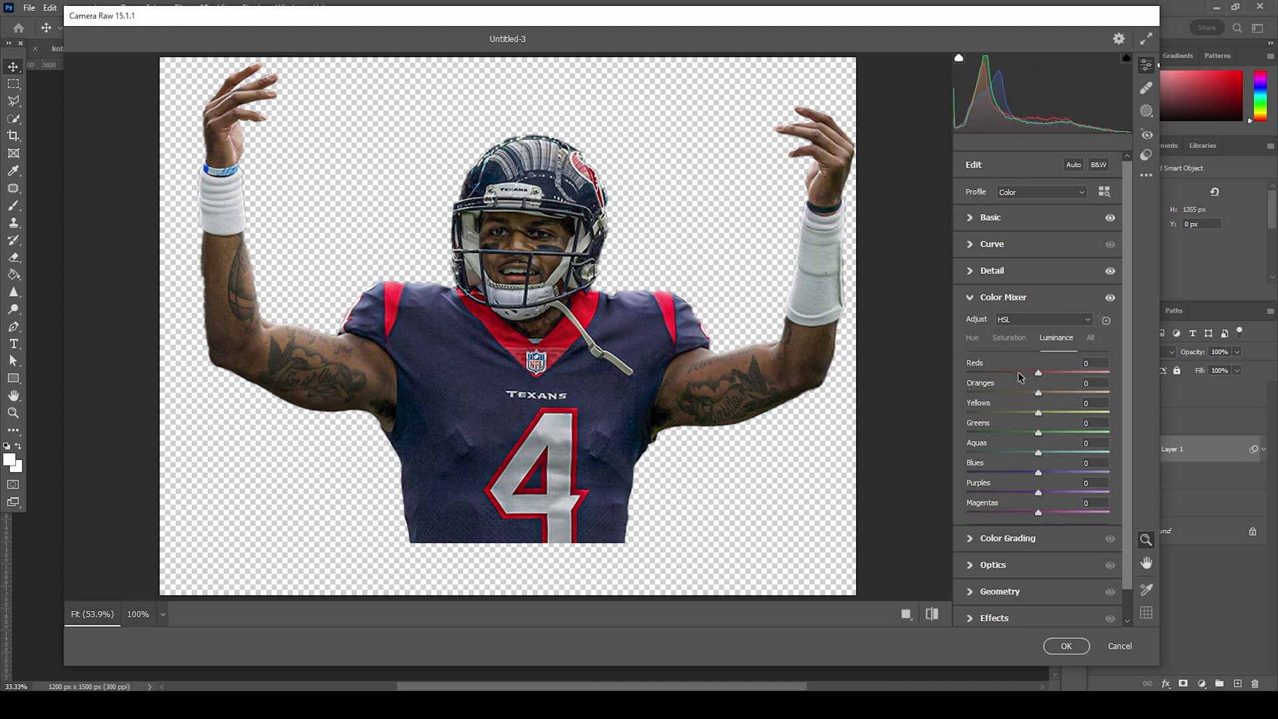
{"action": "left_click", "coordinate": [1018, 373]}
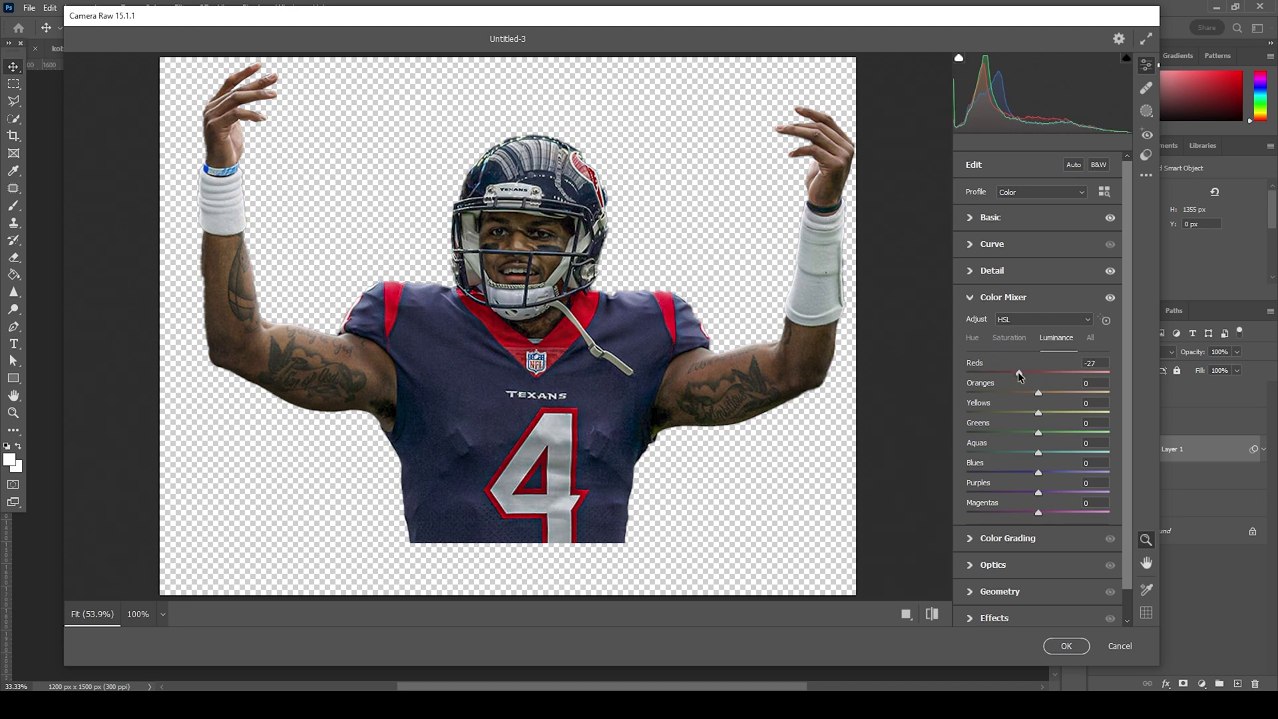
{"action": "left_click", "coordinate": [1053, 393]}
{"action": "left_click", "coordinate": [1049, 413]}
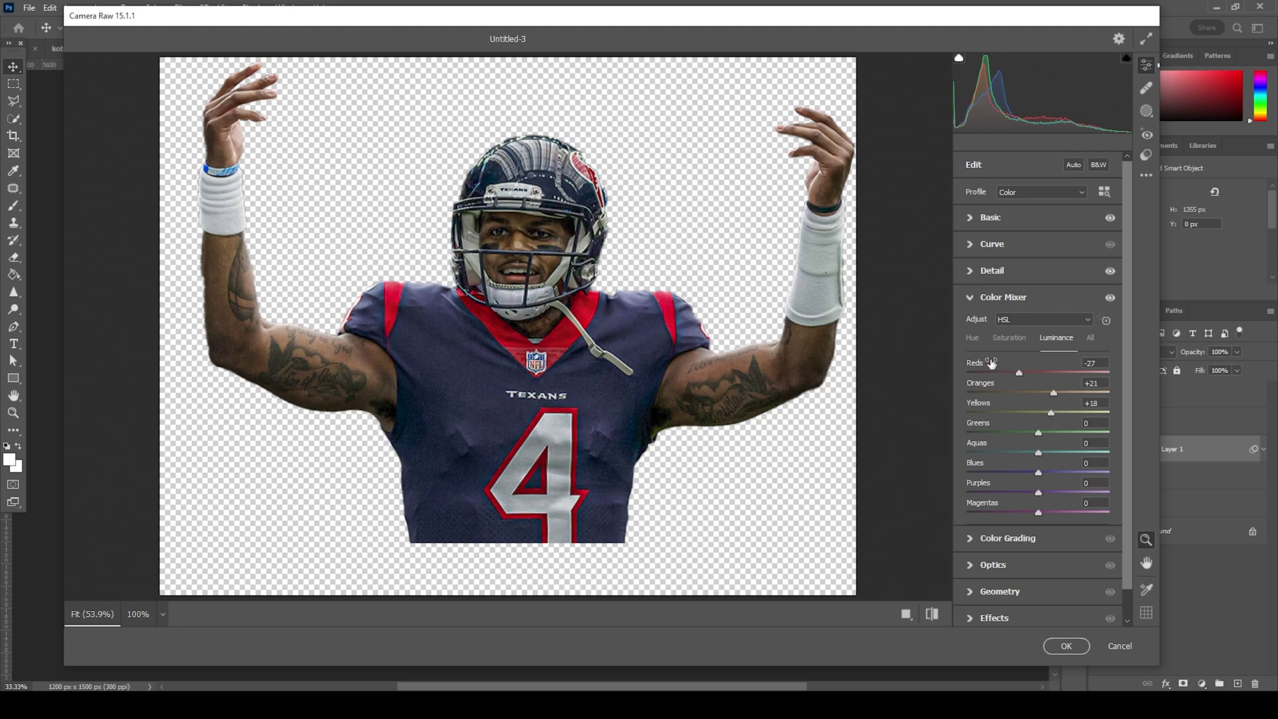
Set the Color Mixer hue to Reds -29 and Oranges -32 and apply the filter to the number 4 player.
{"action": "left_click", "coordinate": [972, 337]}
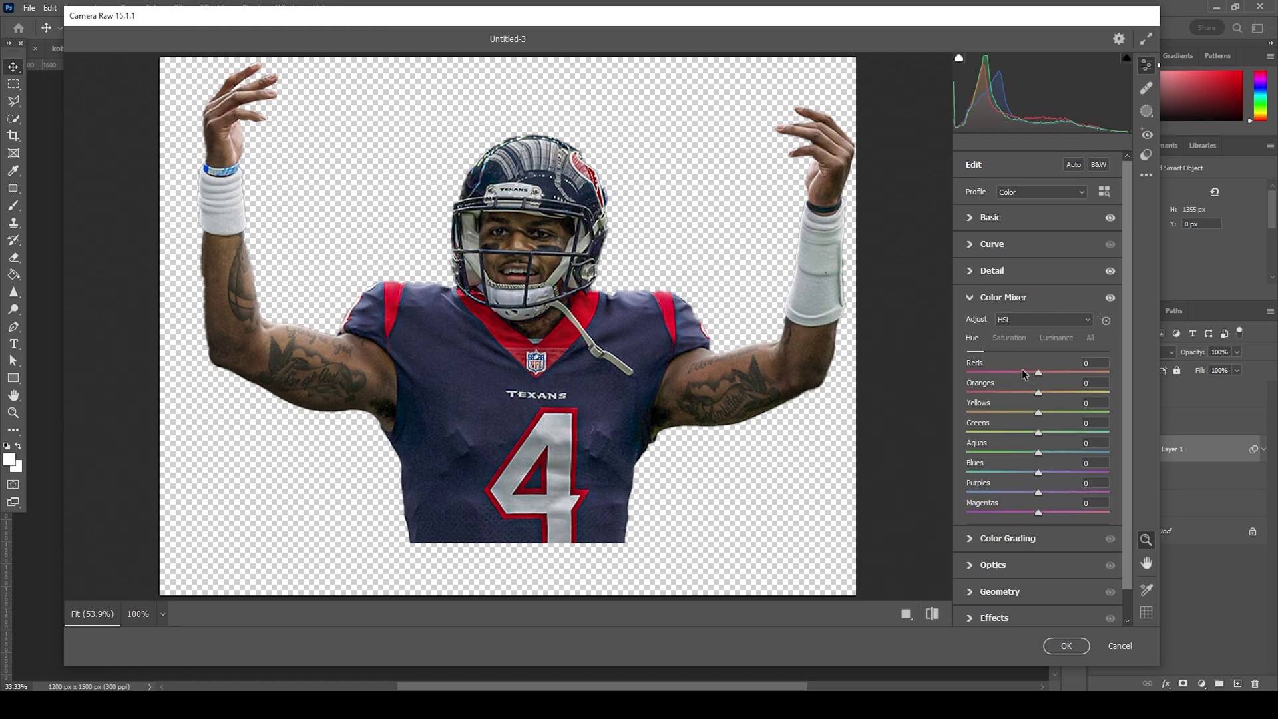
{"action": "left_click", "coordinate": [1010, 372]}
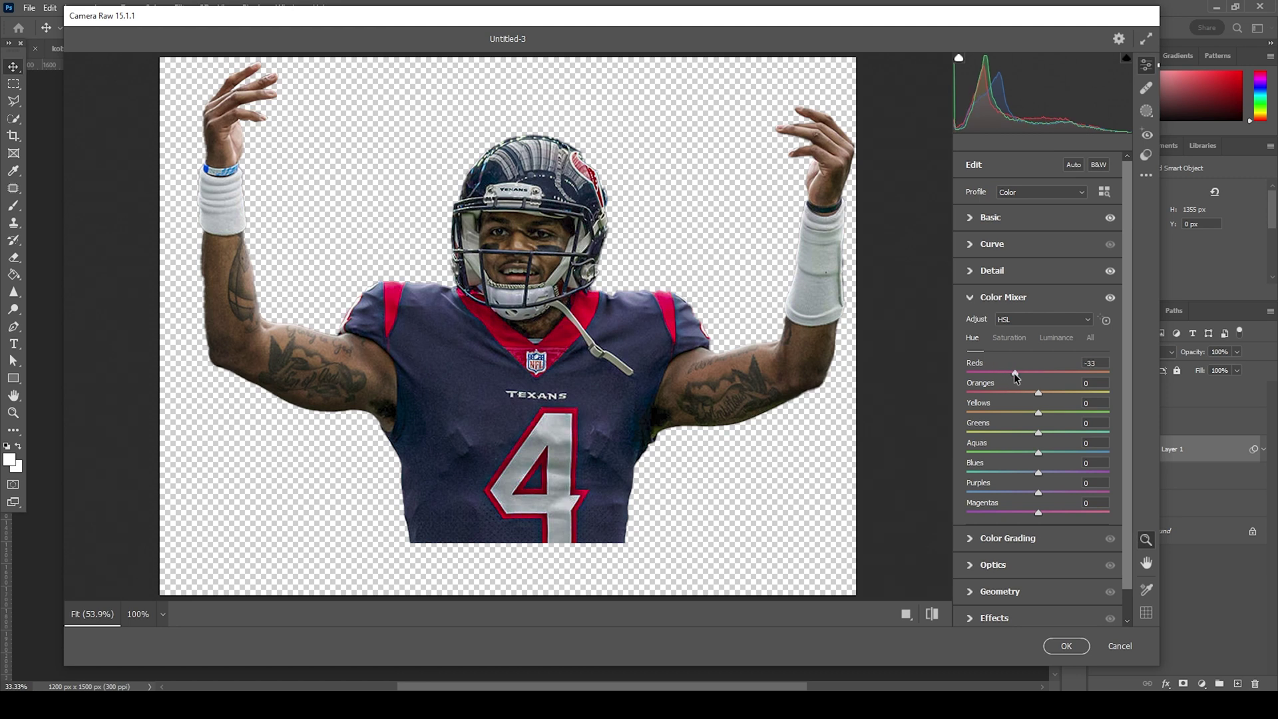
{"action": "left_click_drag", "start_coordinate": [1015, 377], "coordinate": [1017, 378]}
{"action": "left_click_drag", "start_coordinate": [1039, 393], "coordinate": [1014, 391]}
{"action": "left_click_drag", "start_coordinate": [1009, 391], "coordinate": [1012, 391]}
{"action": "left_click", "coordinate": [1065, 655]}
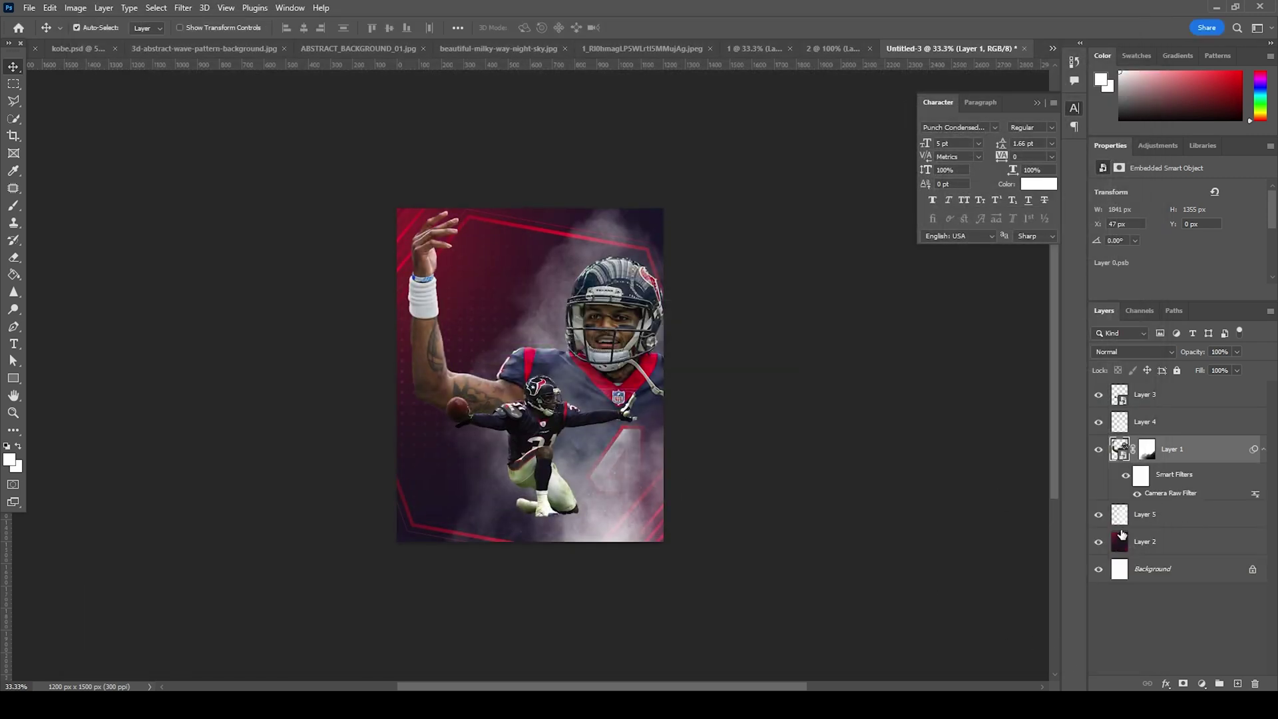
Apply the Camera Raw Filter to the small player using the previous settings.
{"action": "left_click", "coordinate": [1124, 401]}
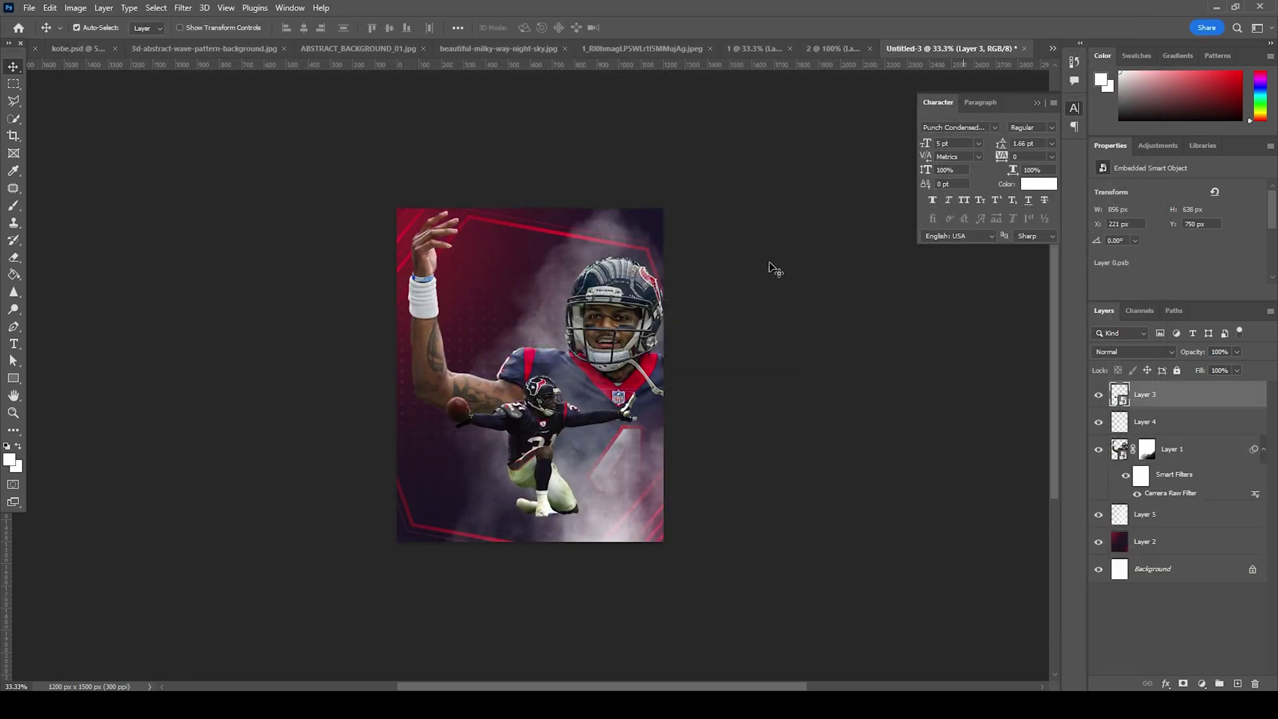
{"action": "left_click", "coordinate": [185, 9]}
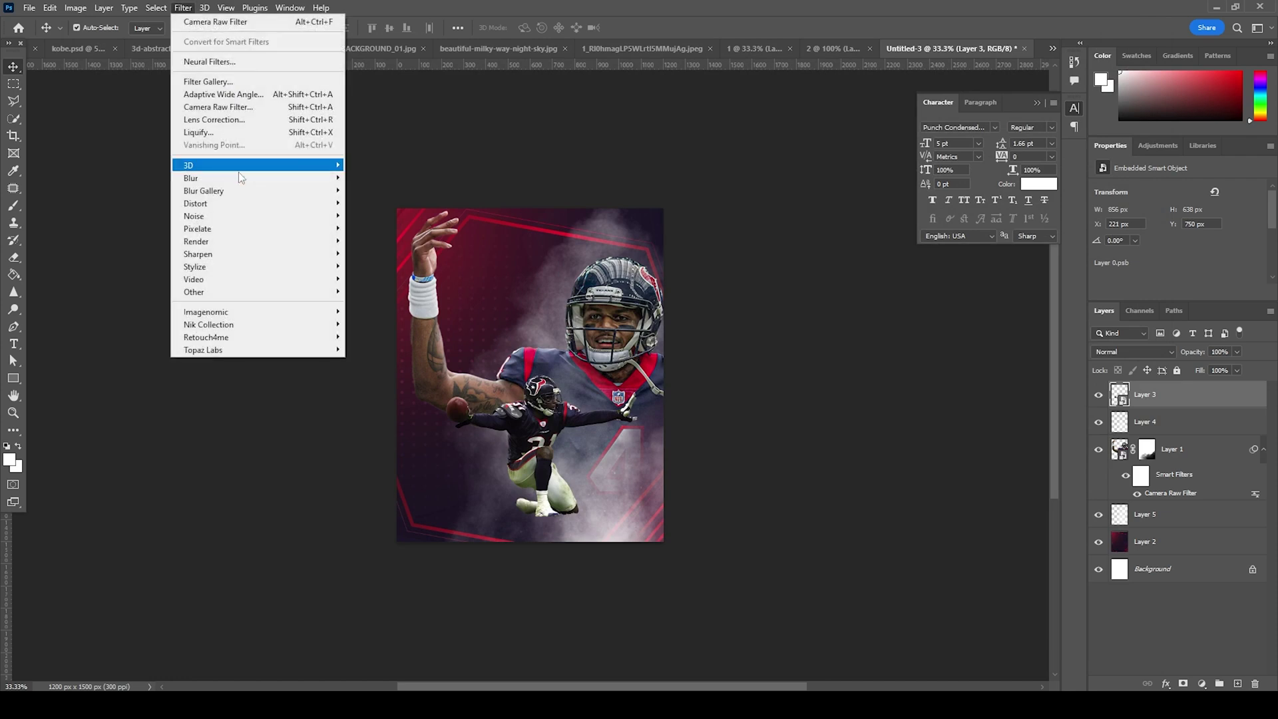
{"action": "left_click", "coordinate": [226, 108]}
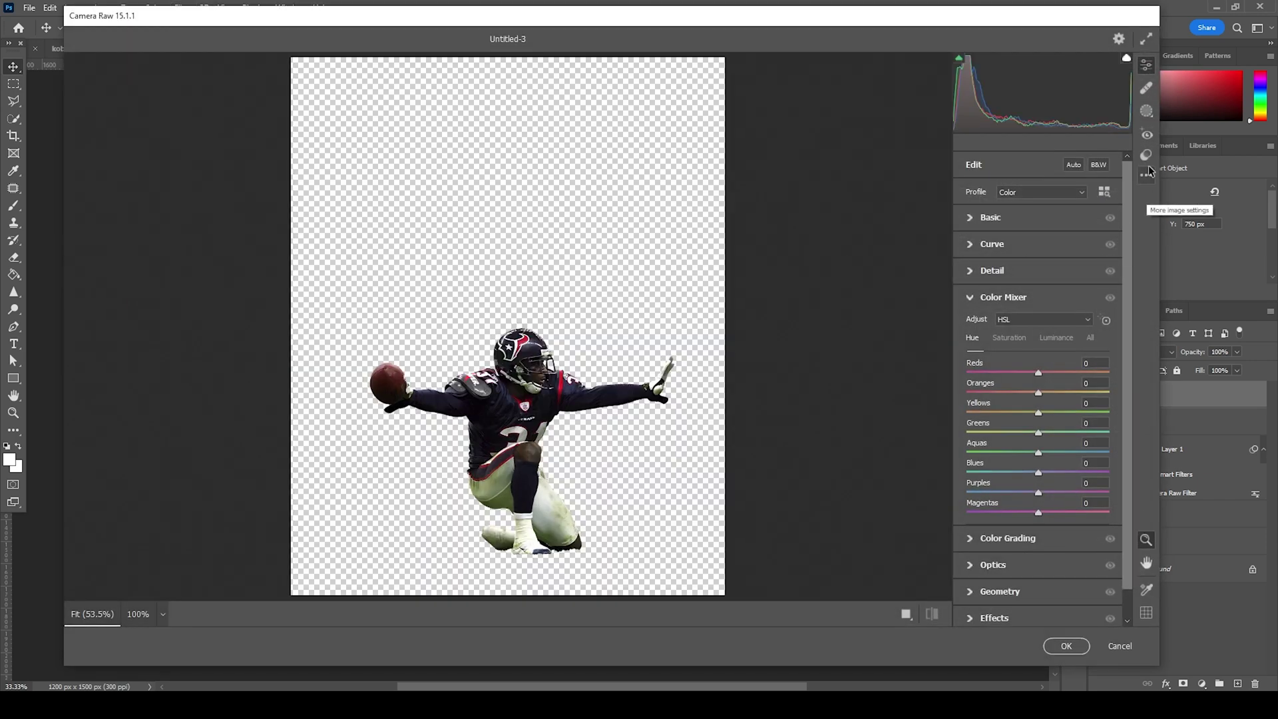
{"action": "left_click", "coordinate": [1147, 174]}
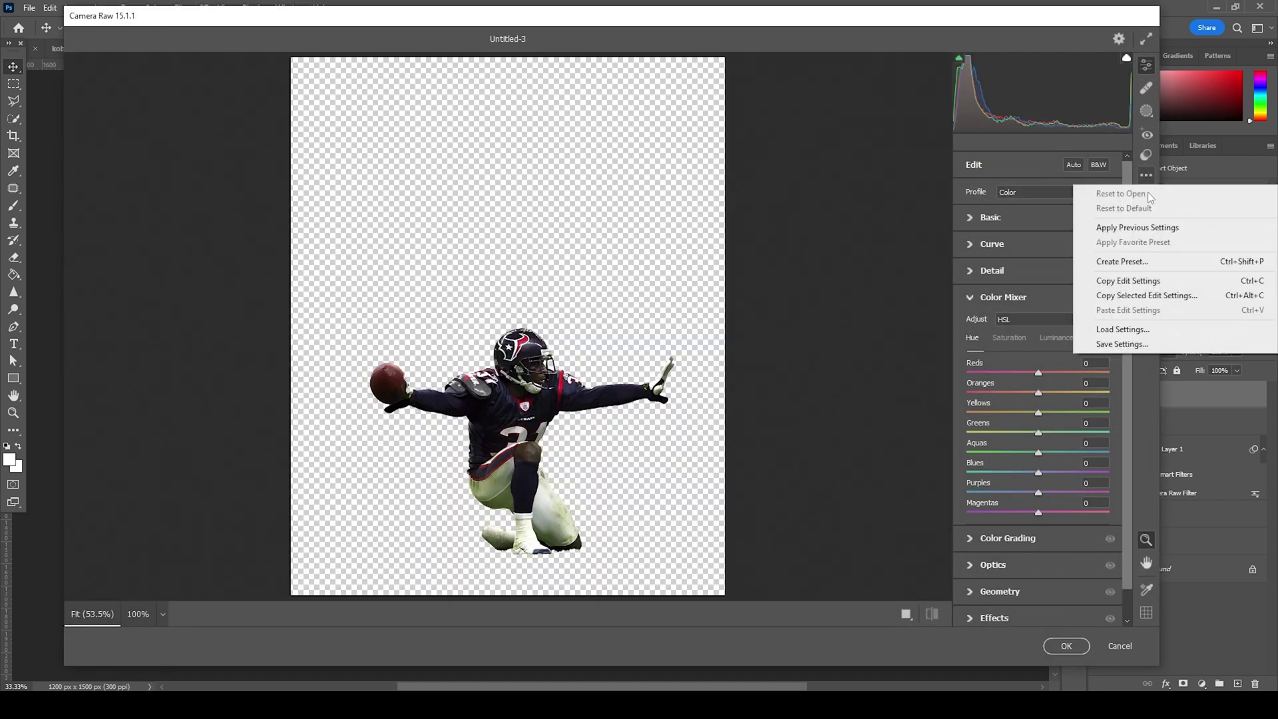
{"action": "left_click", "coordinate": [1125, 227]}
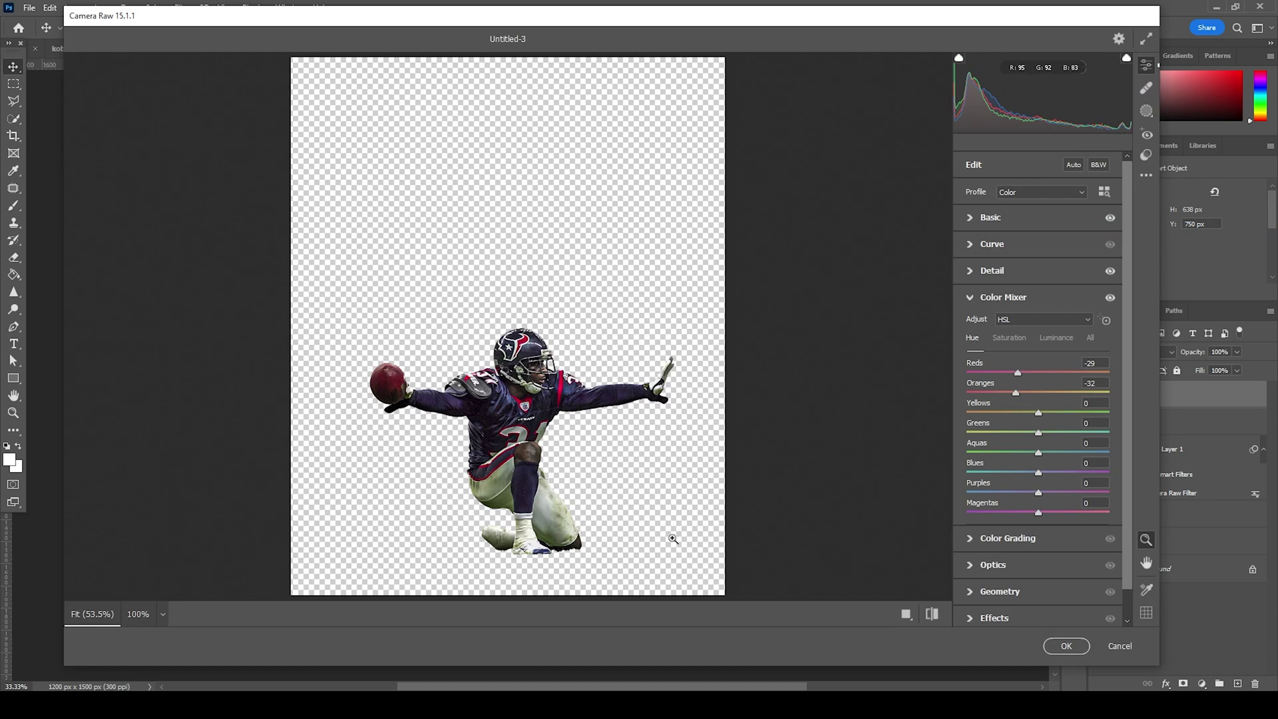
{"action": "left_click", "coordinate": [1065, 646]}
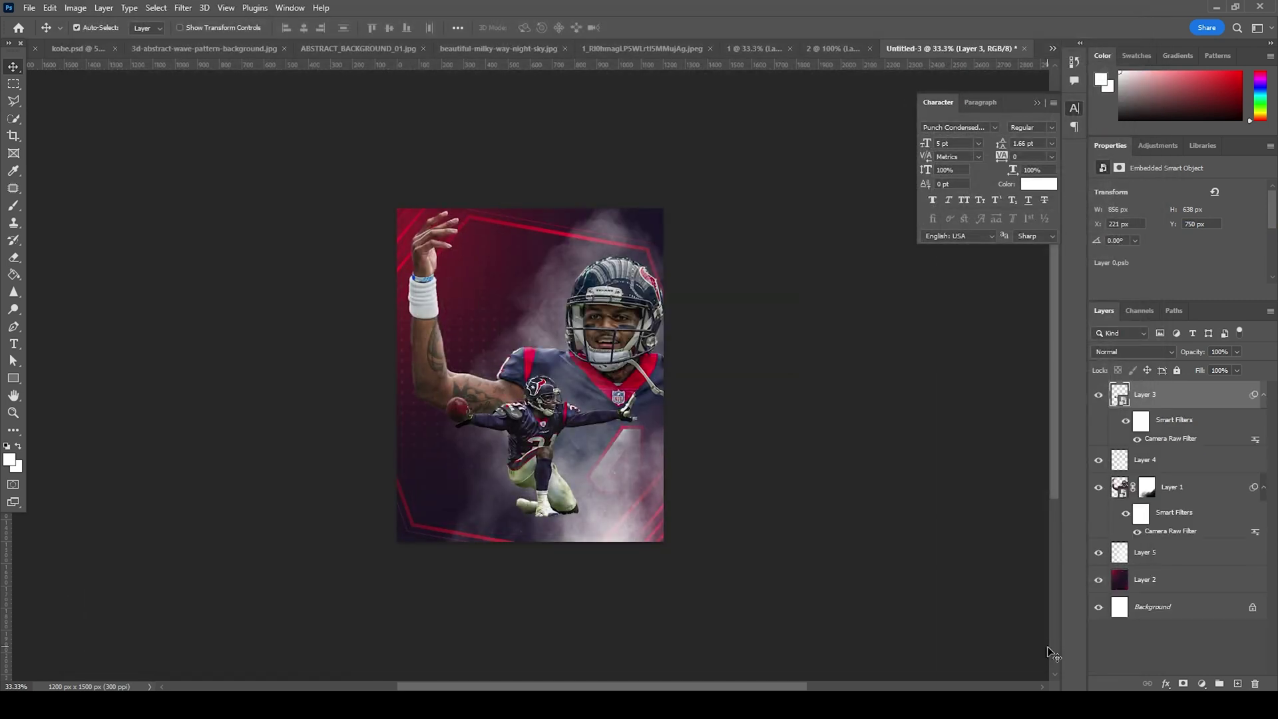
Add the text "RUSHING YARD" in Punch Condensed Italic and scale it to about 45 pt across the small player's legs.
{"action": "key", "text": "d"}
{"action": "key", "text": "b"}
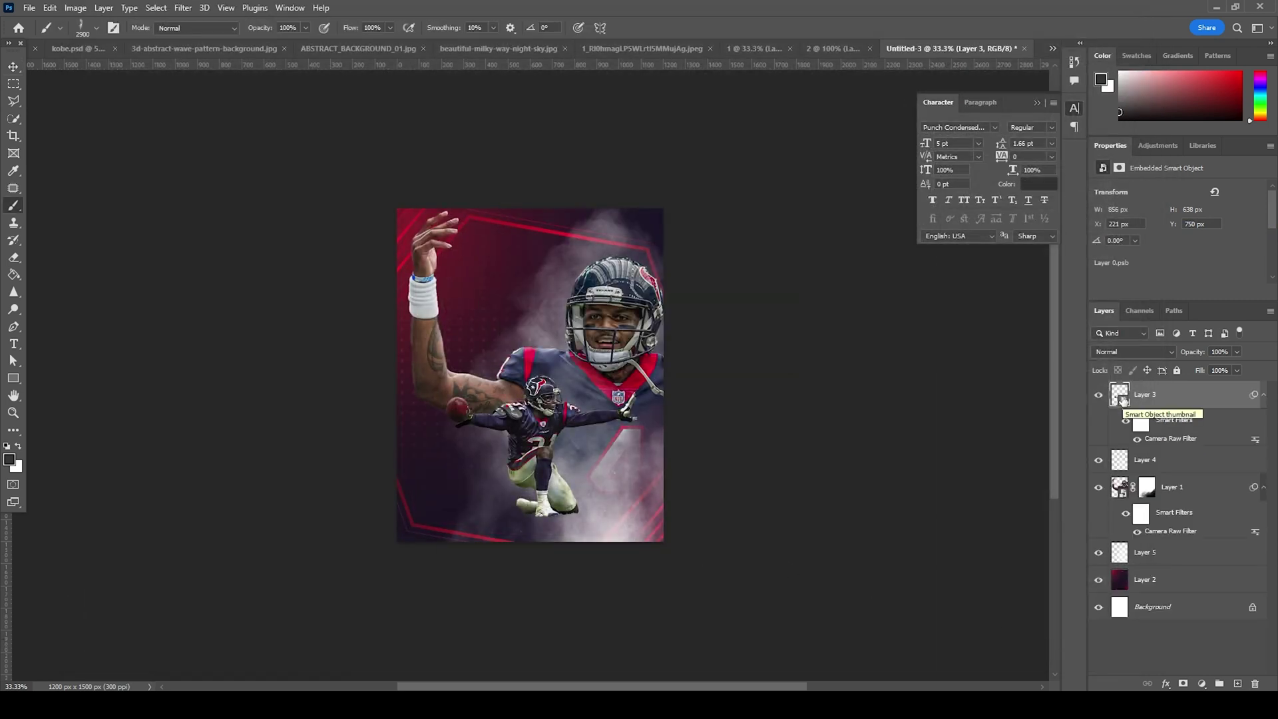
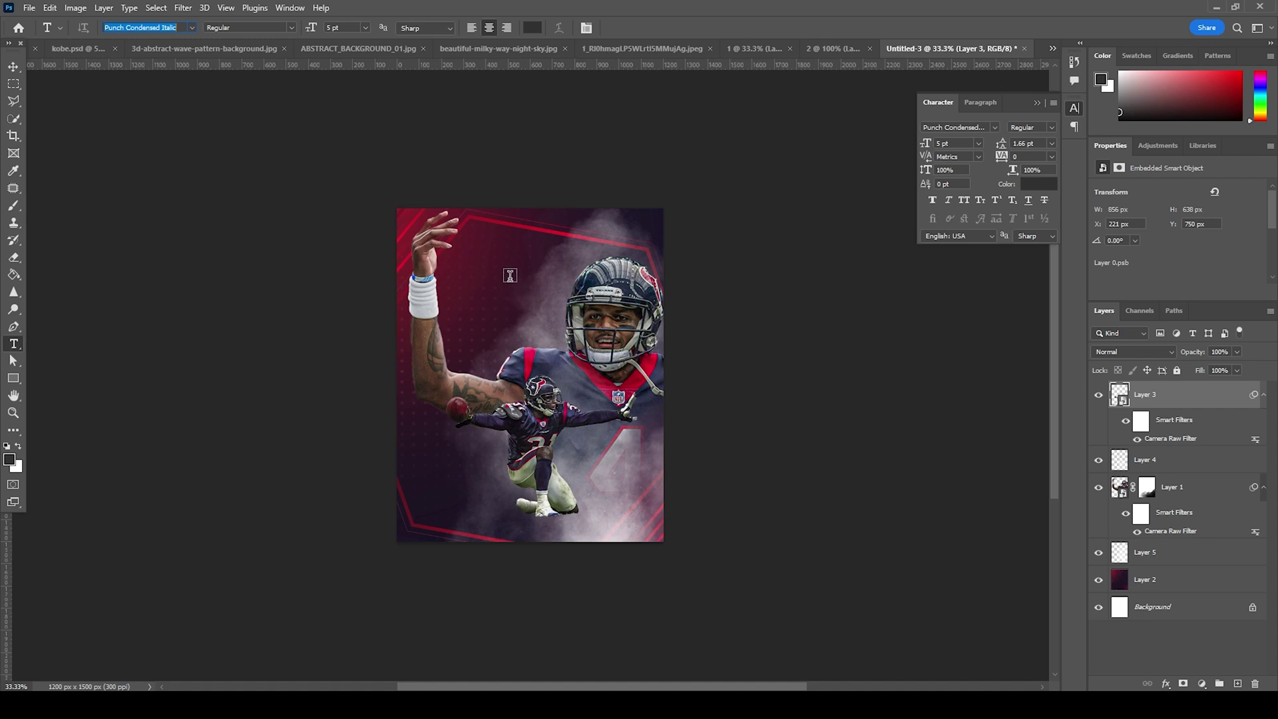
{"action": "left_click", "coordinate": [507, 275]}
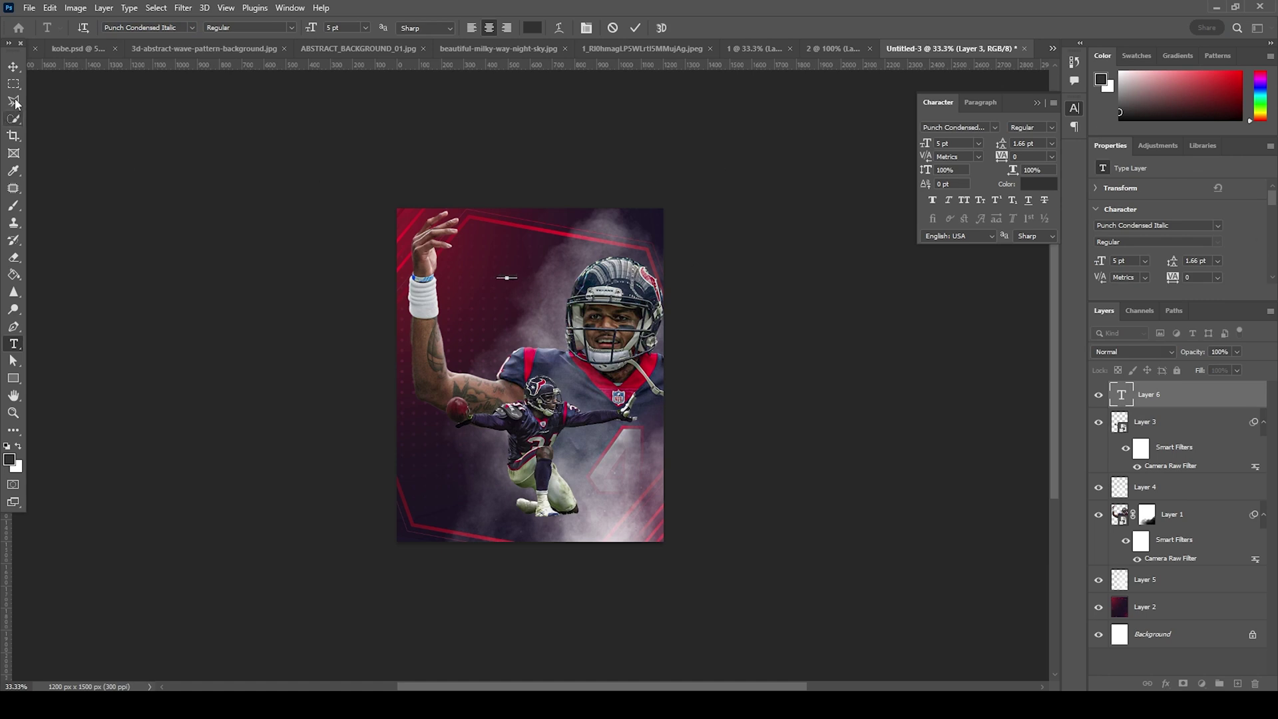
{"action": "type", "text": "RUSHING YARD"}
{"action": "key", "text": "ctrl+t"}
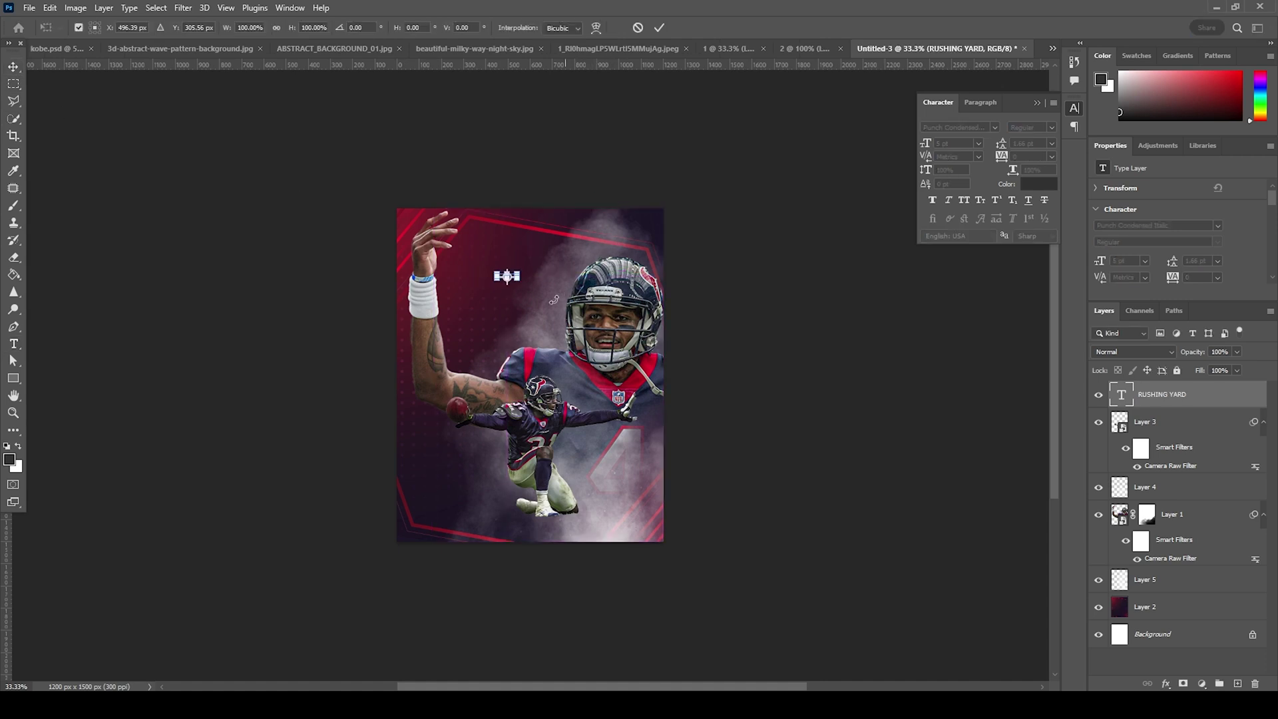
{"action": "left_click_drag", "start_coordinate": [523, 282], "coordinate": [601, 496]}
Skew the RUSHING YARD text vertically by about -7° so that it slants upward.
{"action": "right_click", "coordinate": [603, 498]}
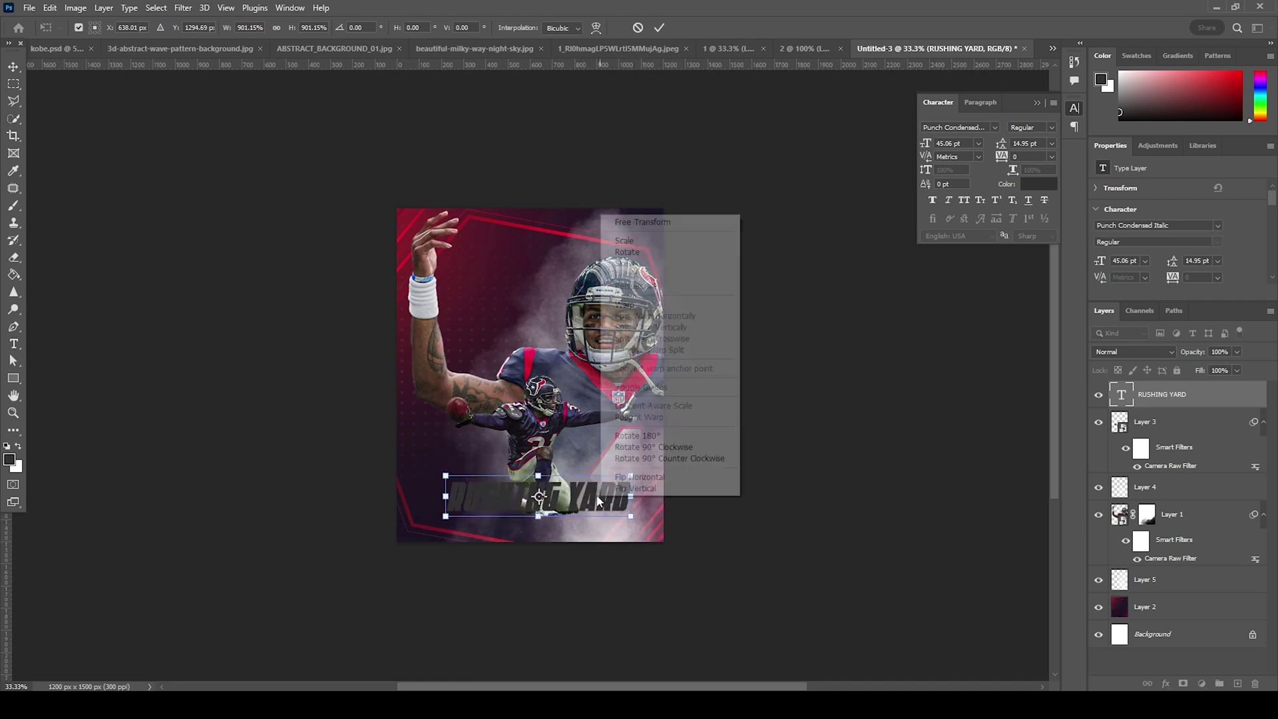
{"action": "left_click", "coordinate": [640, 264]}
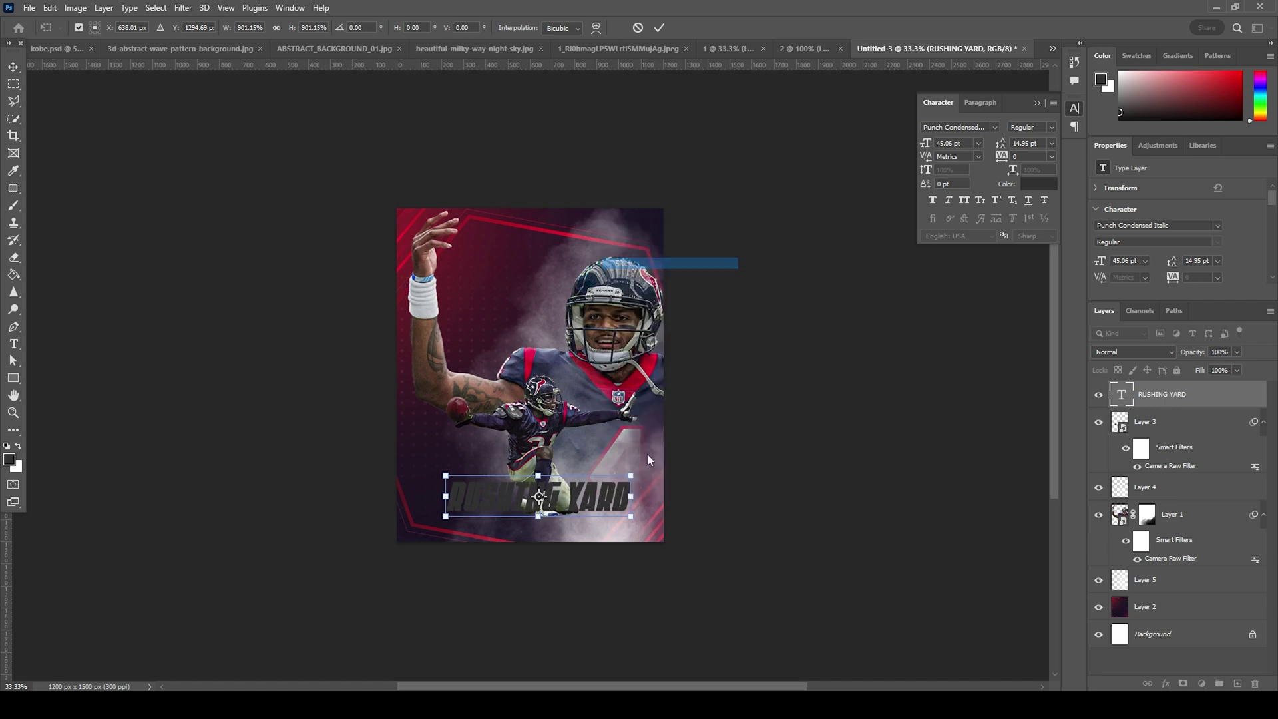
{"action": "left_click_drag", "start_coordinate": [633, 501], "coordinate": [604, 484]}
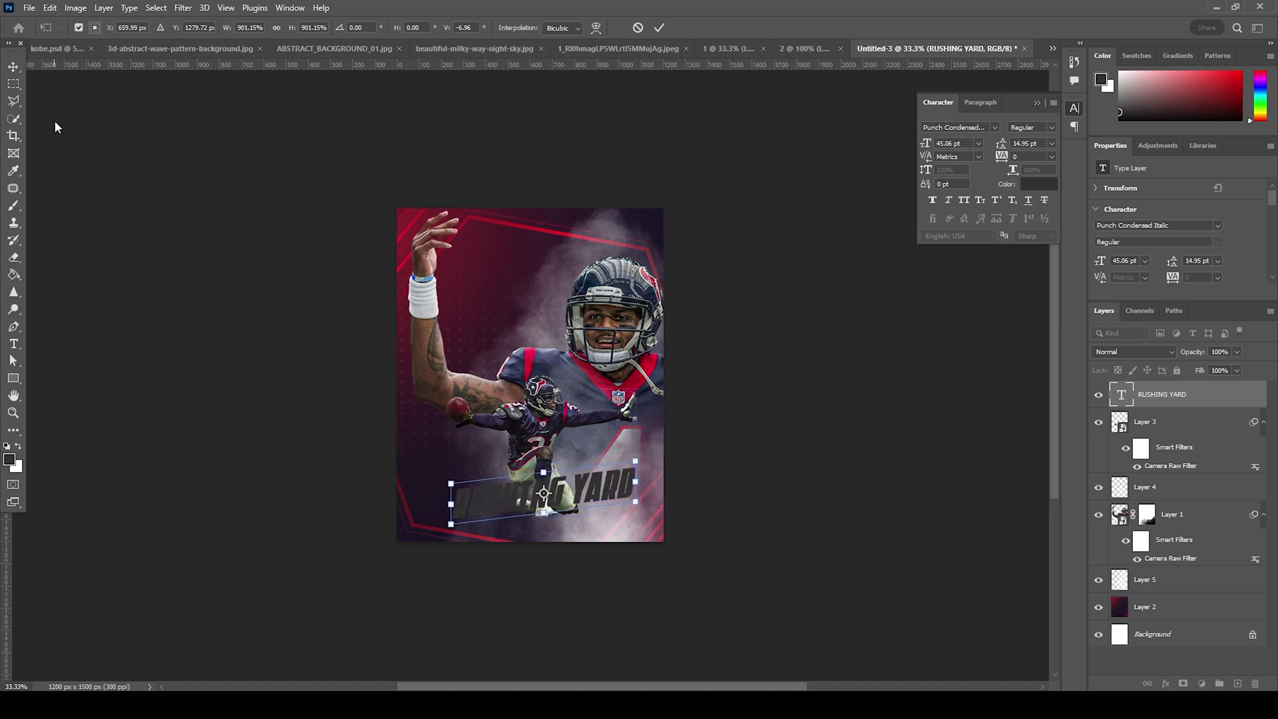
{"action": "left_click", "coordinate": [13, 67]}
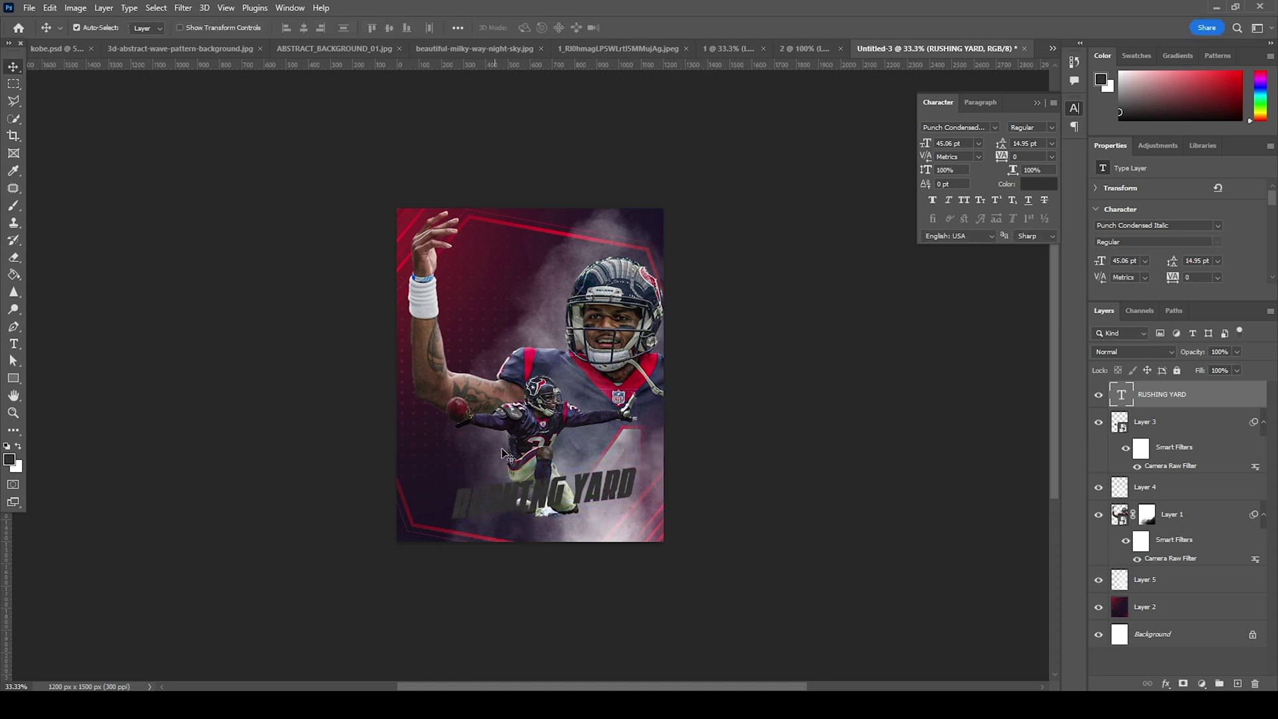
Set the RUSHING YARD text color to red c70220.
{"action": "double_click", "coordinate": [1120, 394]}
{"action": "left_click", "coordinate": [1038, 184]}
{"action": "left_click", "coordinate": [640, 386]}
{"action": "left_click", "coordinate": [991, 339]}
{"action": "left_click", "coordinate": [990, 318]}
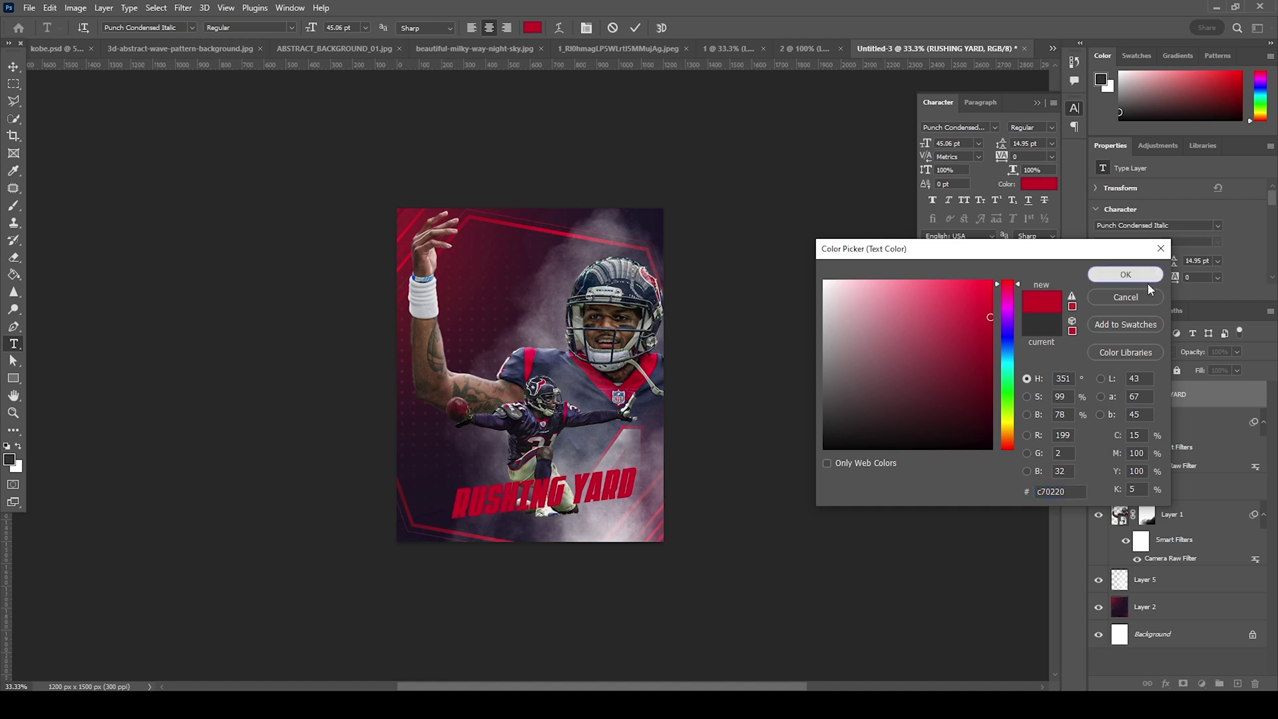
{"action": "left_click", "coordinate": [1125, 275]}
Create a new empty layer directly above the small player's layer, beneath the RUSHING YARD text.
{"action": "left_click", "coordinate": [1133, 421]}
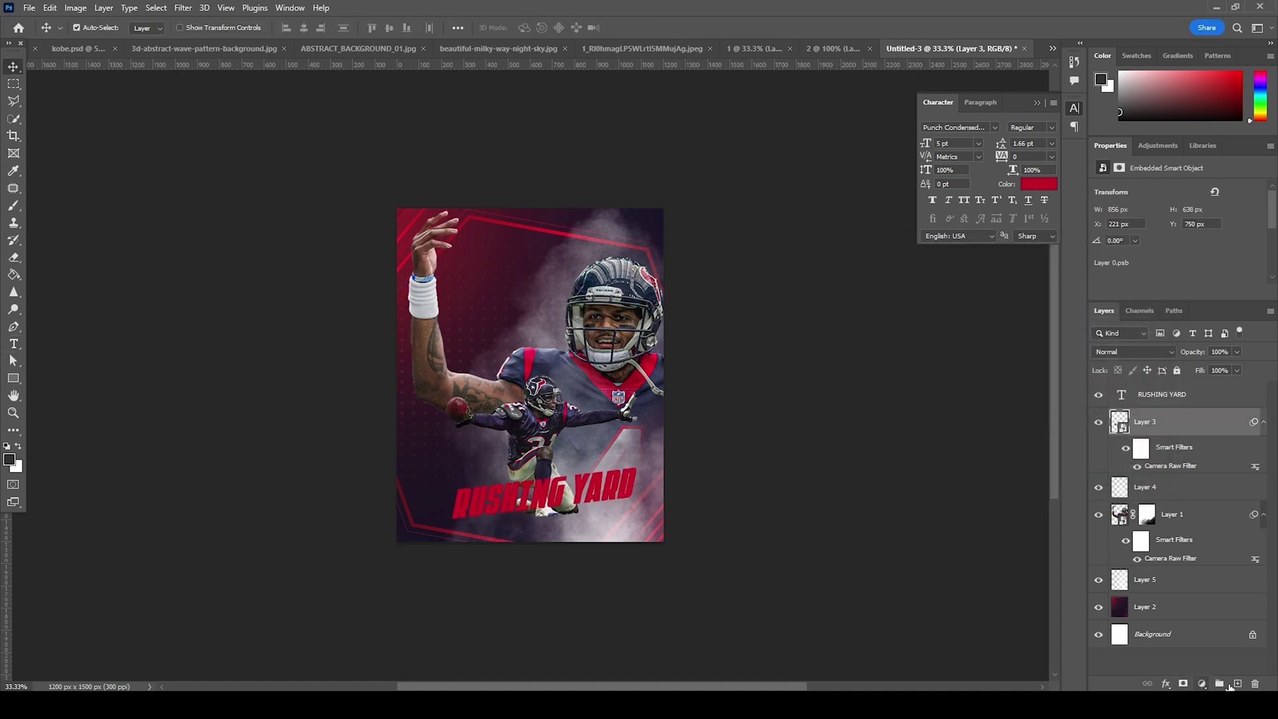
{"action": "left_click", "coordinate": [1098, 421]}
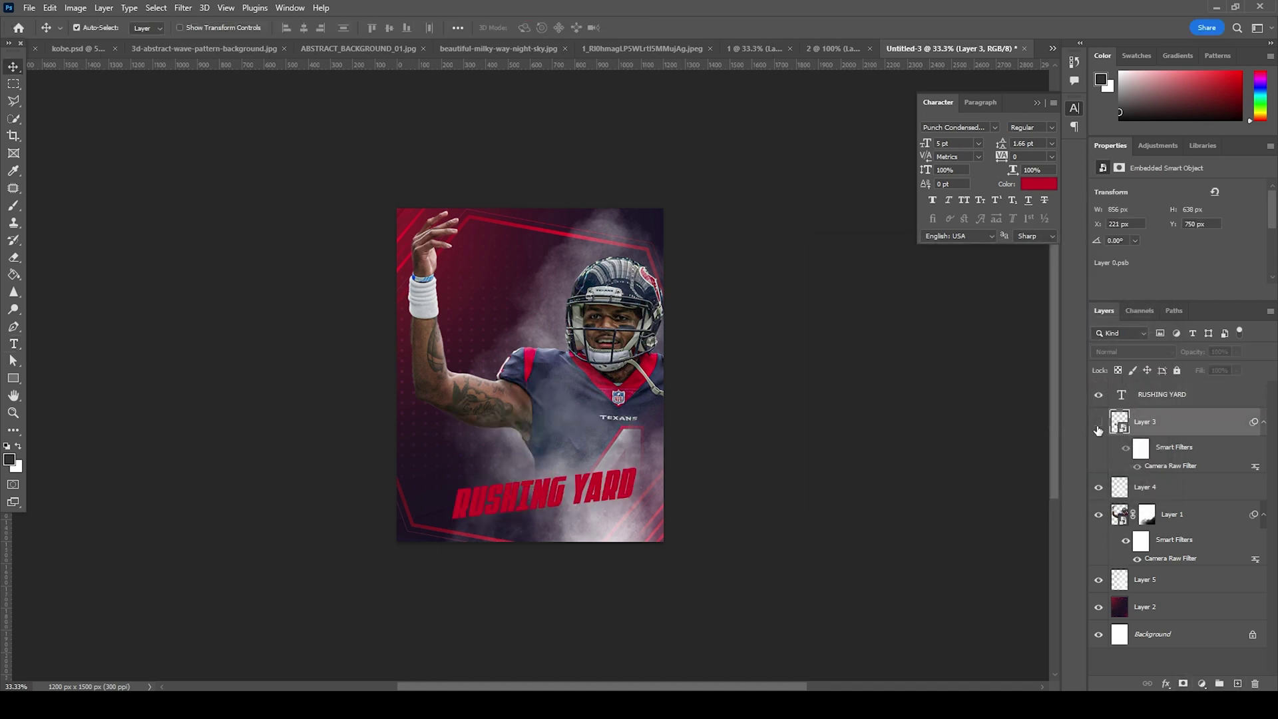
{"action": "left_click", "coordinate": [1098, 426]}
{"action": "left_click", "coordinate": [1236, 684]}
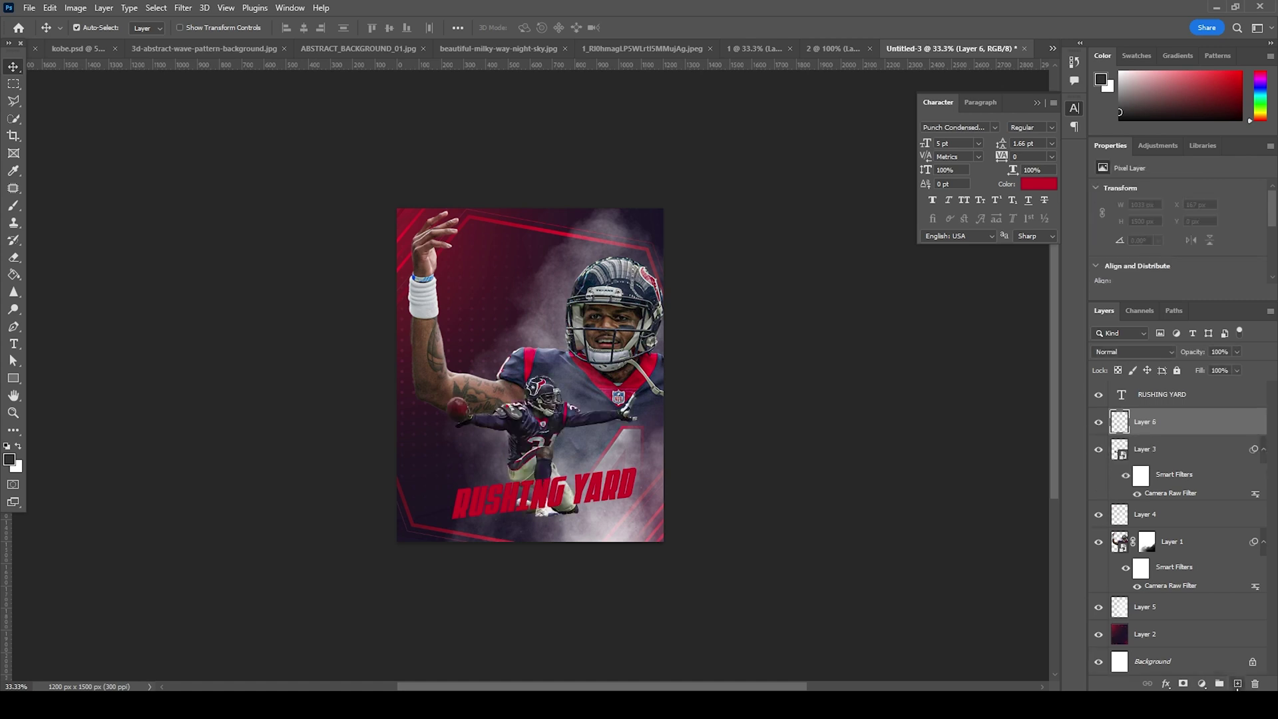
Paint white fog over the lower part of the poster with the 3000 px Fog 4 brush.
{"action": "key", "text": "b"}
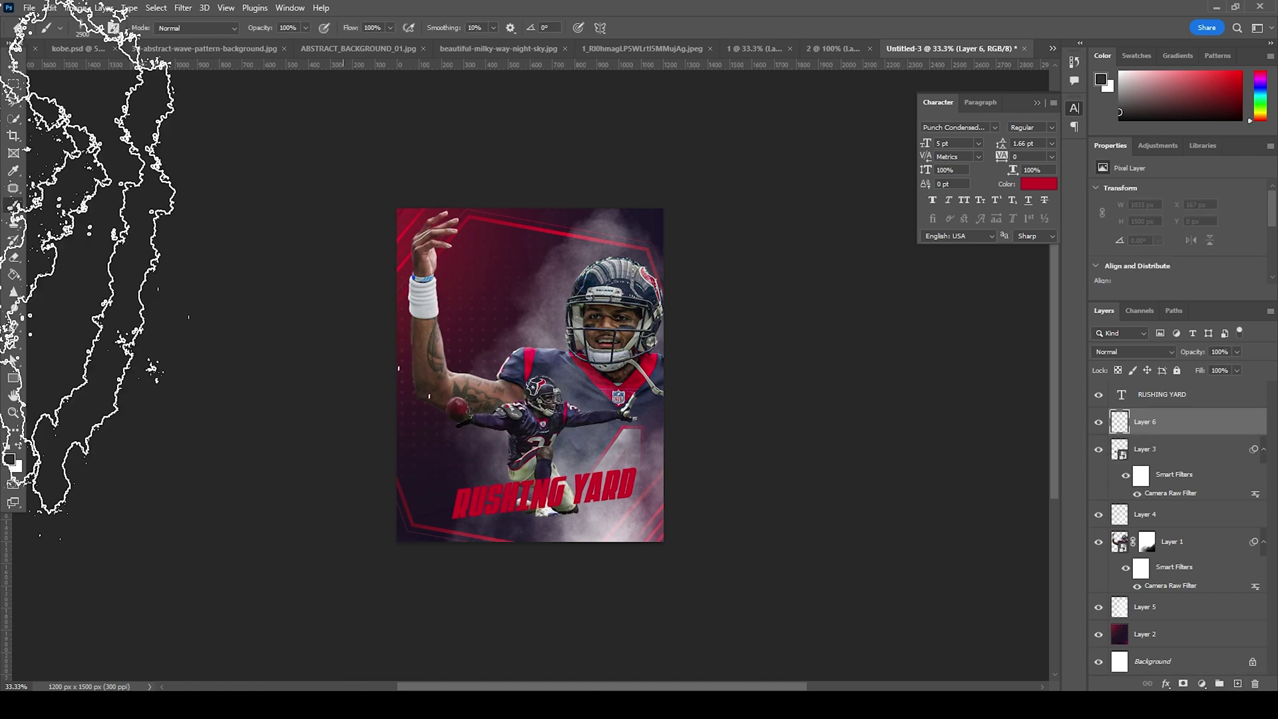
{"action": "left_click", "coordinate": [96, 27]}
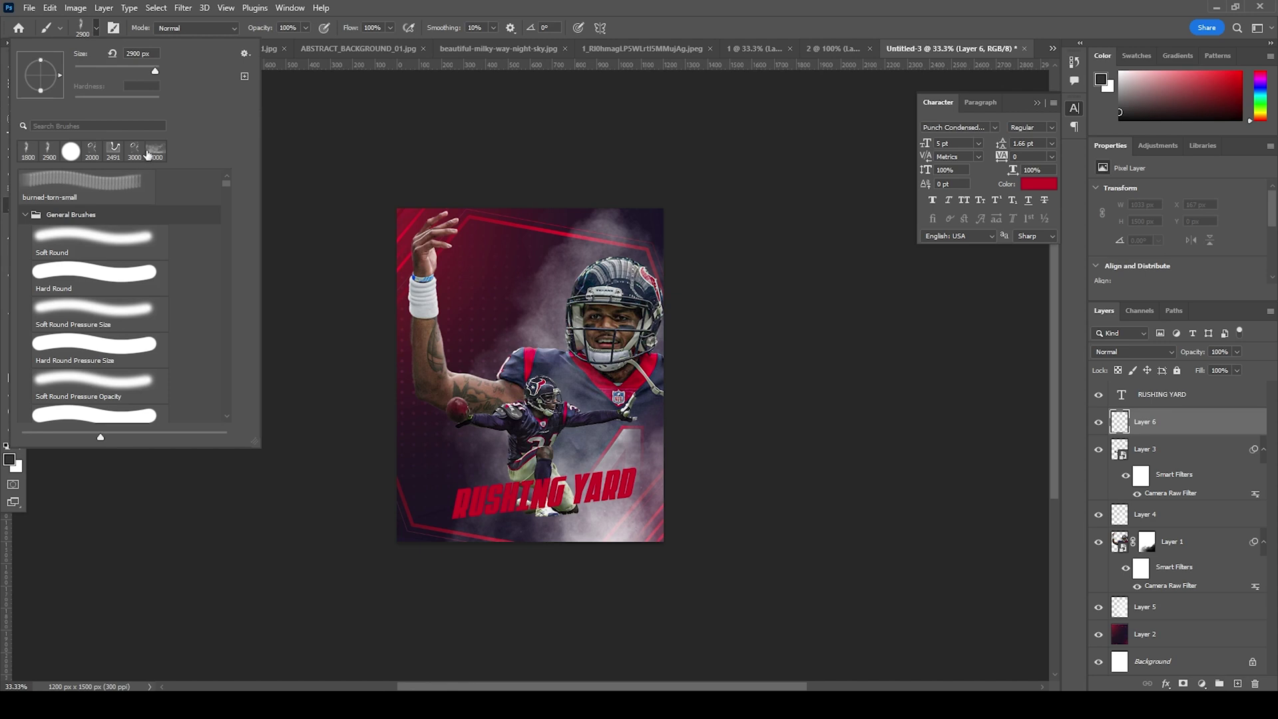
{"action": "left_click", "coordinate": [147, 155]}
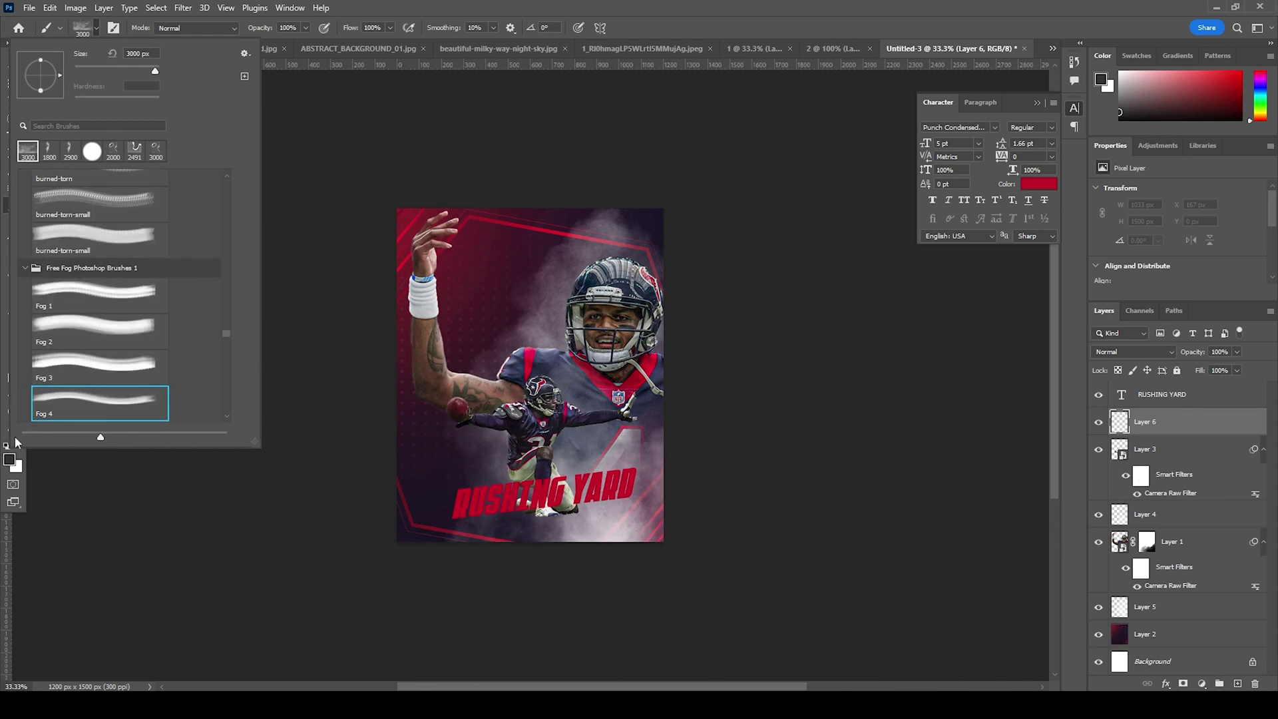
{"action": "left_click", "coordinate": [1124, 427]}
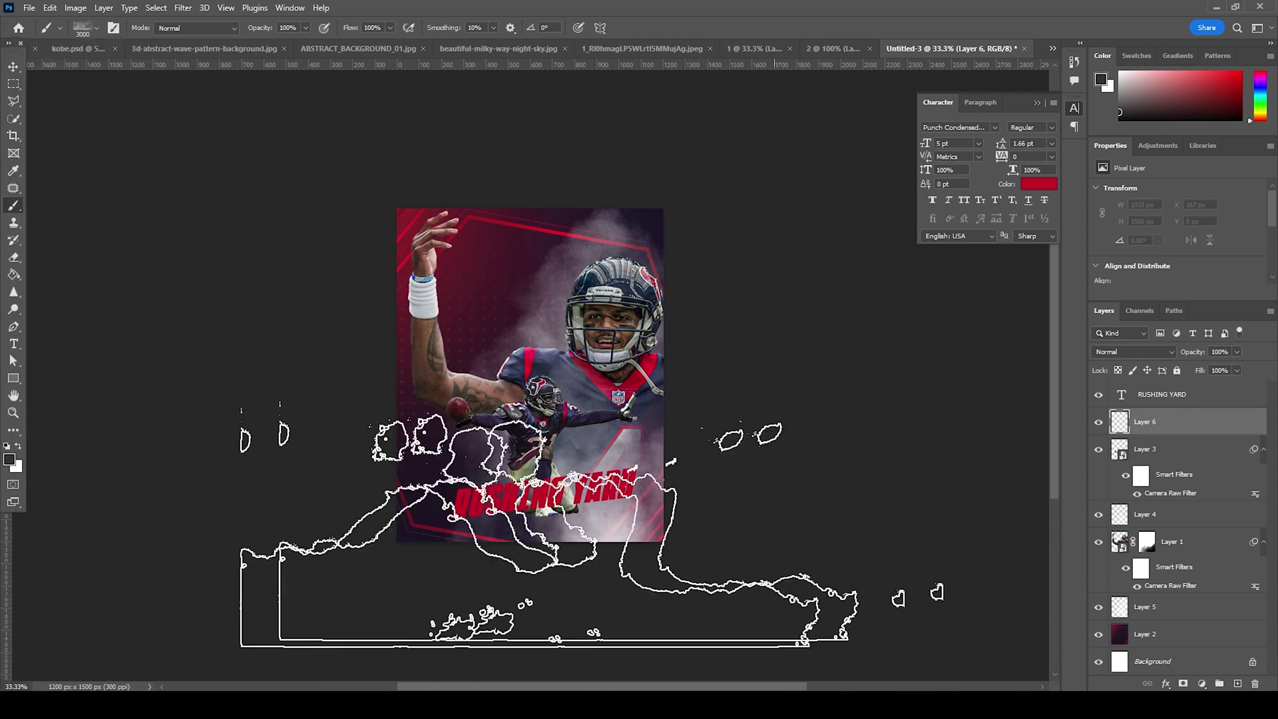
{"action": "left_click", "coordinate": [20, 446]}
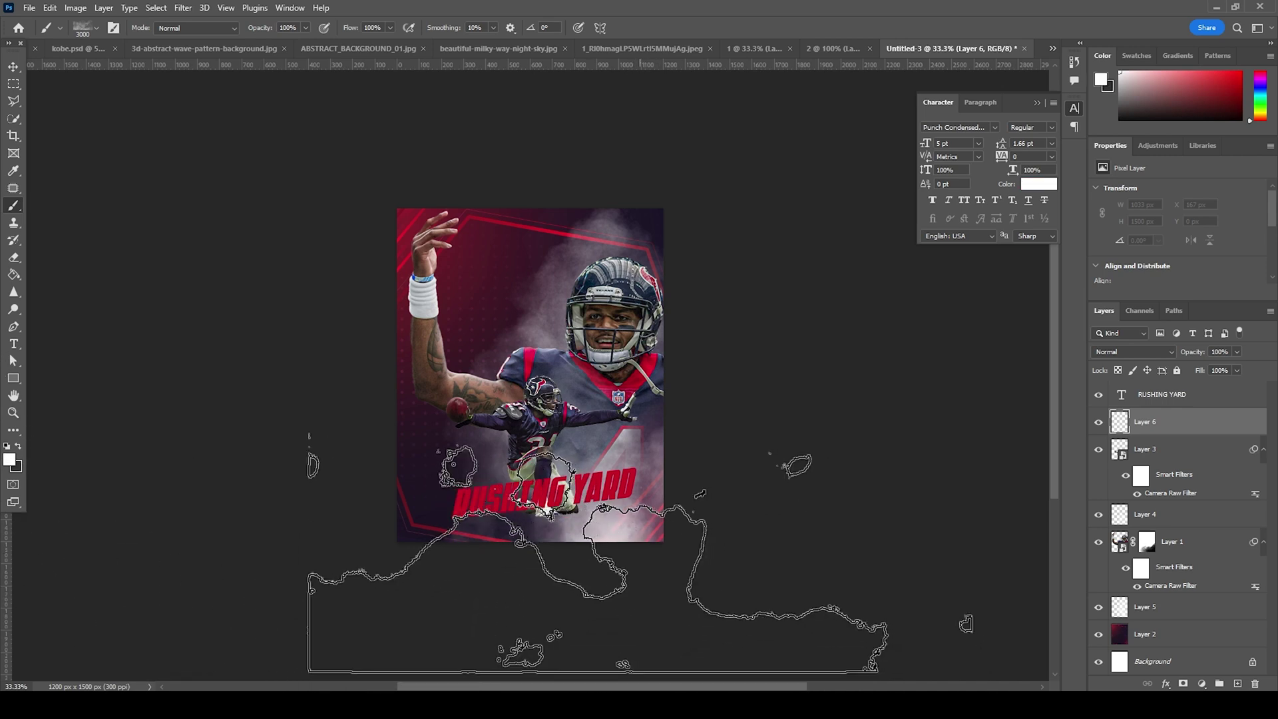
{"action": "left_click", "coordinate": [598, 549]}
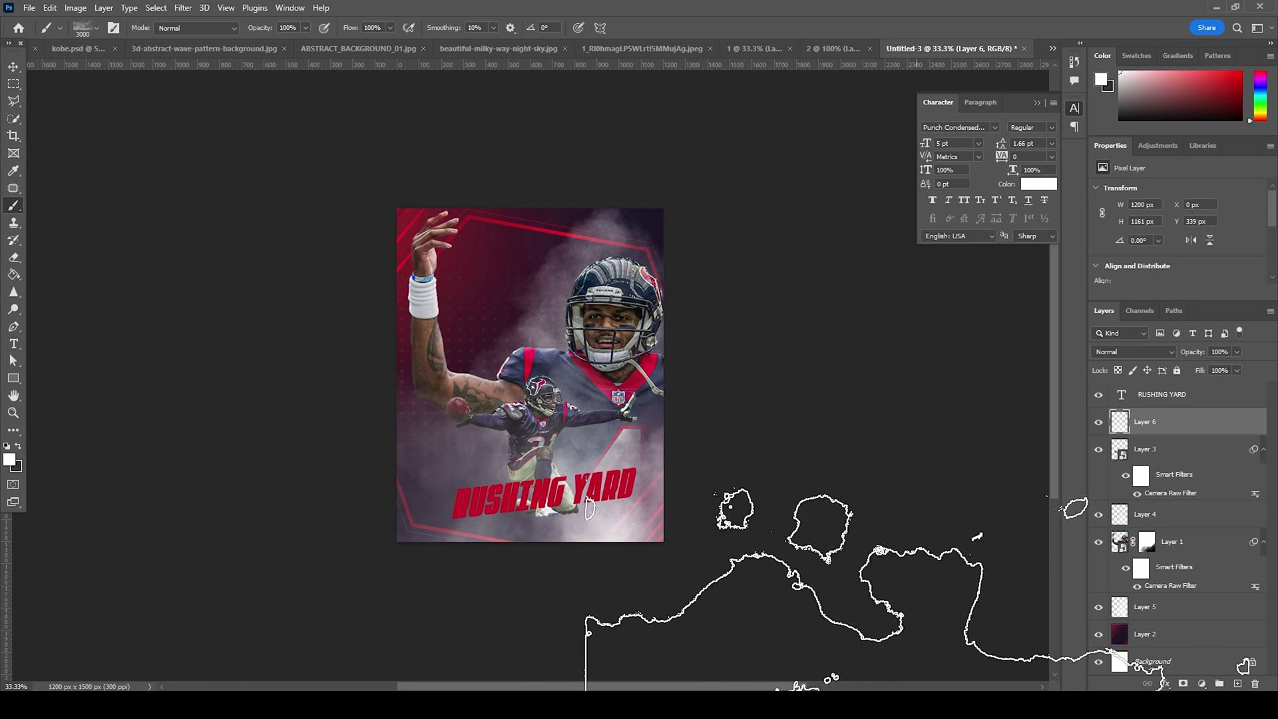
Duplicate the RUSHING YARD text to the upper part of the poster and replace the copy's wording with "127".
{"action": "left_click", "coordinate": [11, 67]}
{"action": "left_click", "coordinate": [547, 499]}
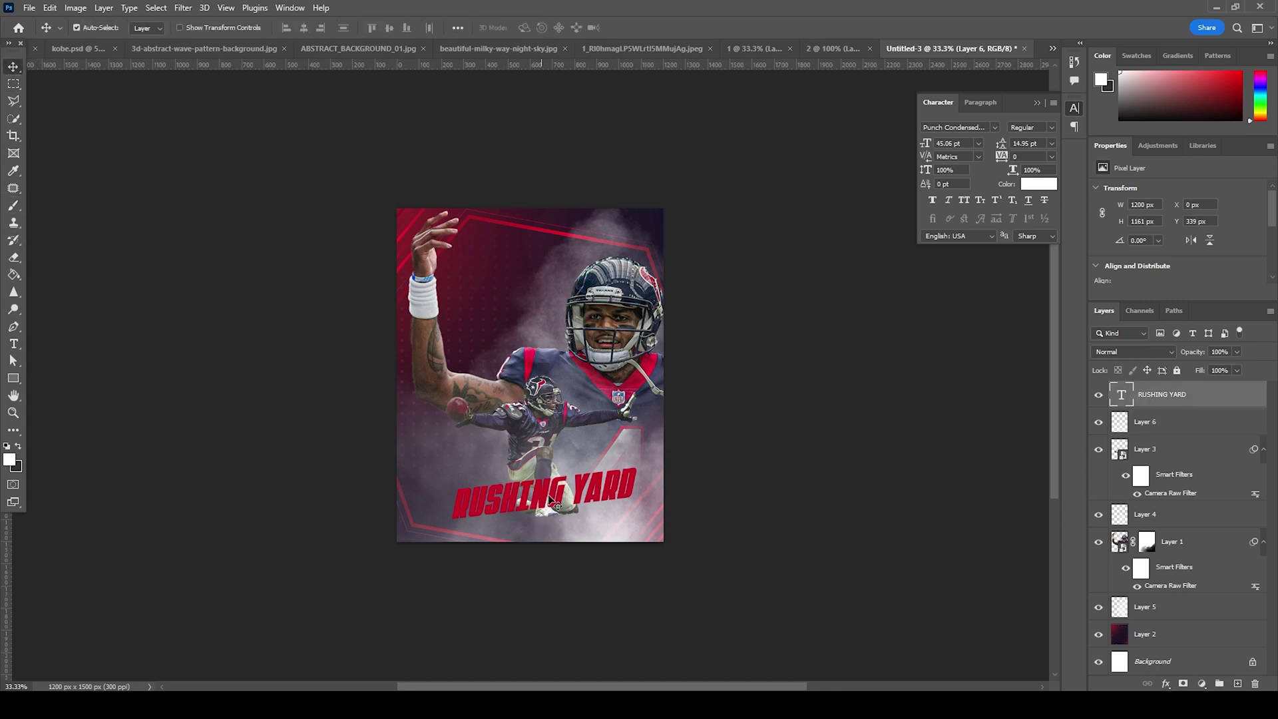
{"action": "left_click_drag", "start_coordinate": [547, 498], "coordinate": [518, 257]}
{"action": "double_click", "coordinate": [1122, 397]}
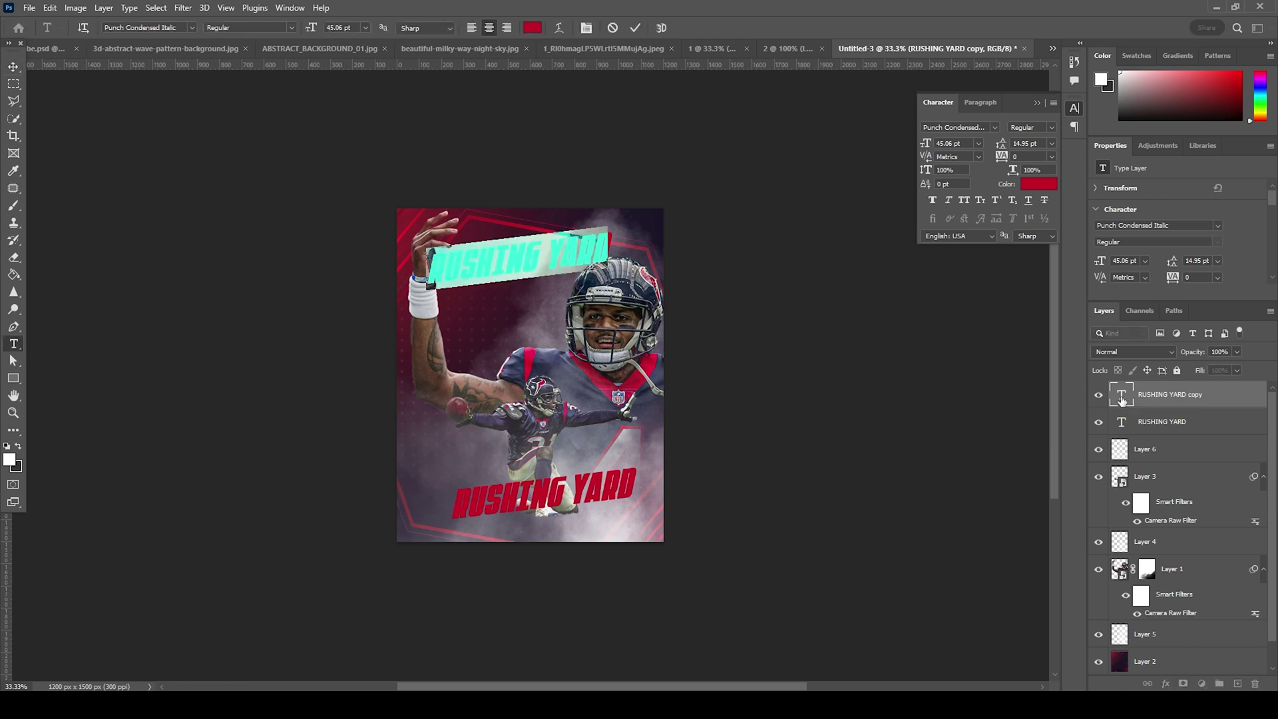
{"action": "type", "text": "127"}
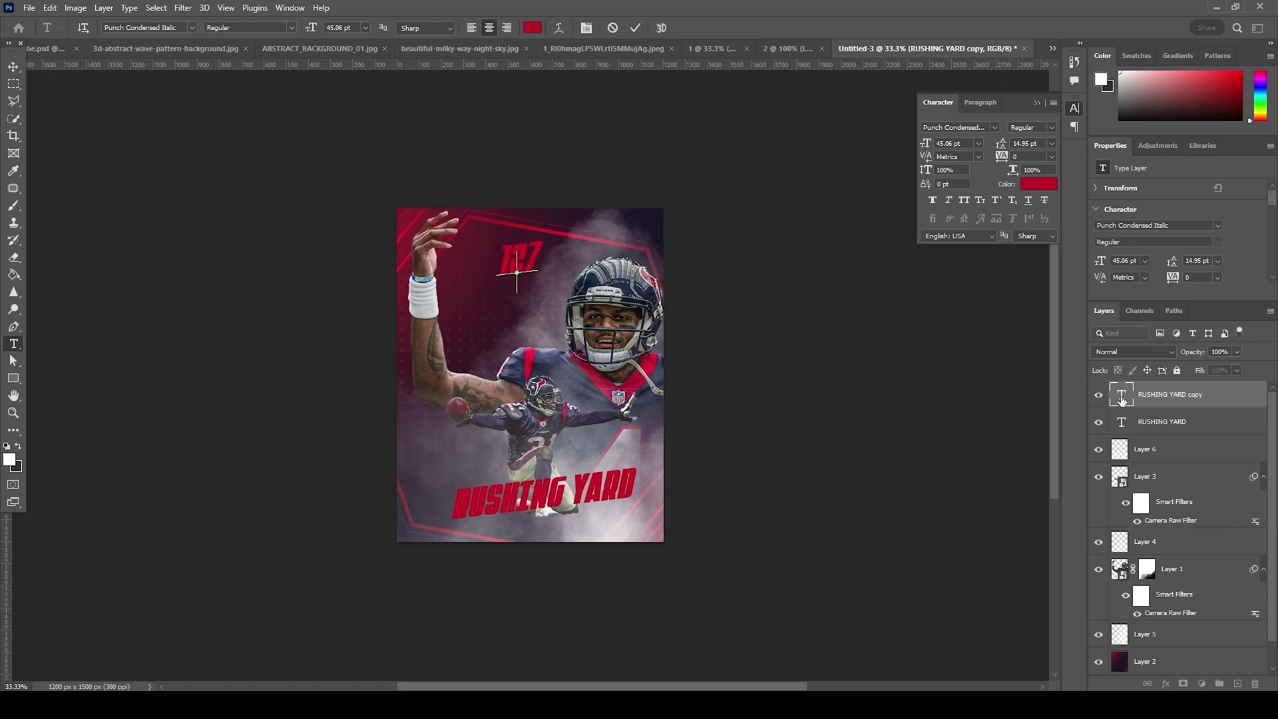
Add a second line "RUSH RARD" beneath the 127 and reduce its font size.
{"action": "key", "text": "Return"}
{"action": "type", "text": "RUSH RARD"}
{"action": "key", "text": "ctrl+a"}
{"action": "left_click_drag", "start_coordinate": [925, 143], "coordinate": [869, 113]}
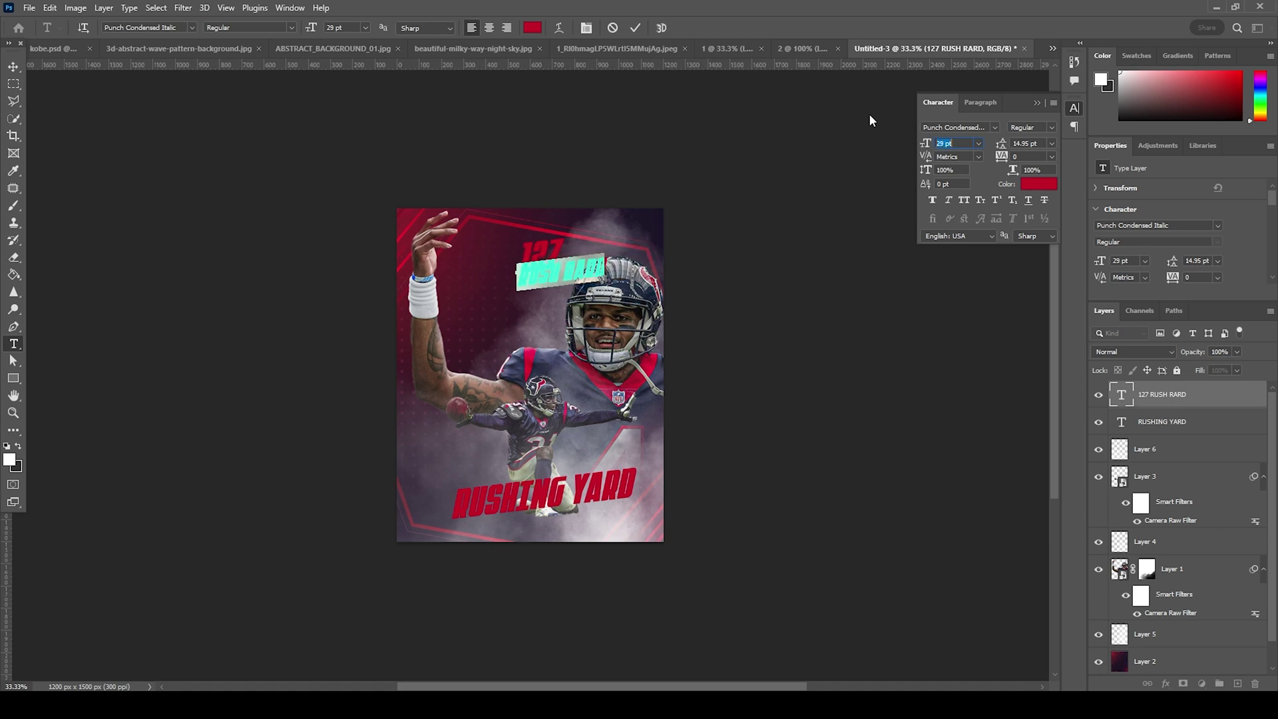
Move the 127 RUSH RARD text closer to the raised hand and set its color to white (ffffff).
{"action": "left_click", "coordinate": [13, 67]}
{"action": "left_click_drag", "start_coordinate": [539, 261], "coordinate": [505, 275]}
{"action": "double_click", "coordinate": [1121, 394]}
{"action": "left_click", "coordinate": [1038, 183]}
{"action": "type", "text": "ffffff"}
{"action": "key", "text": "Return"}
{"action": "left_click", "coordinate": [13, 67]}
Duplicate the 127 RUSH RARD text below itself and replace the copy's wording with "houston Texans" copied from the browser's wallpaper page.
{"action": "left_click_drag", "start_coordinate": [501, 269], "coordinate": [503, 338]}
{"action": "mouse_move", "coordinate": [645, 705]}
{"action": "left_click", "coordinate": [471, 649]}
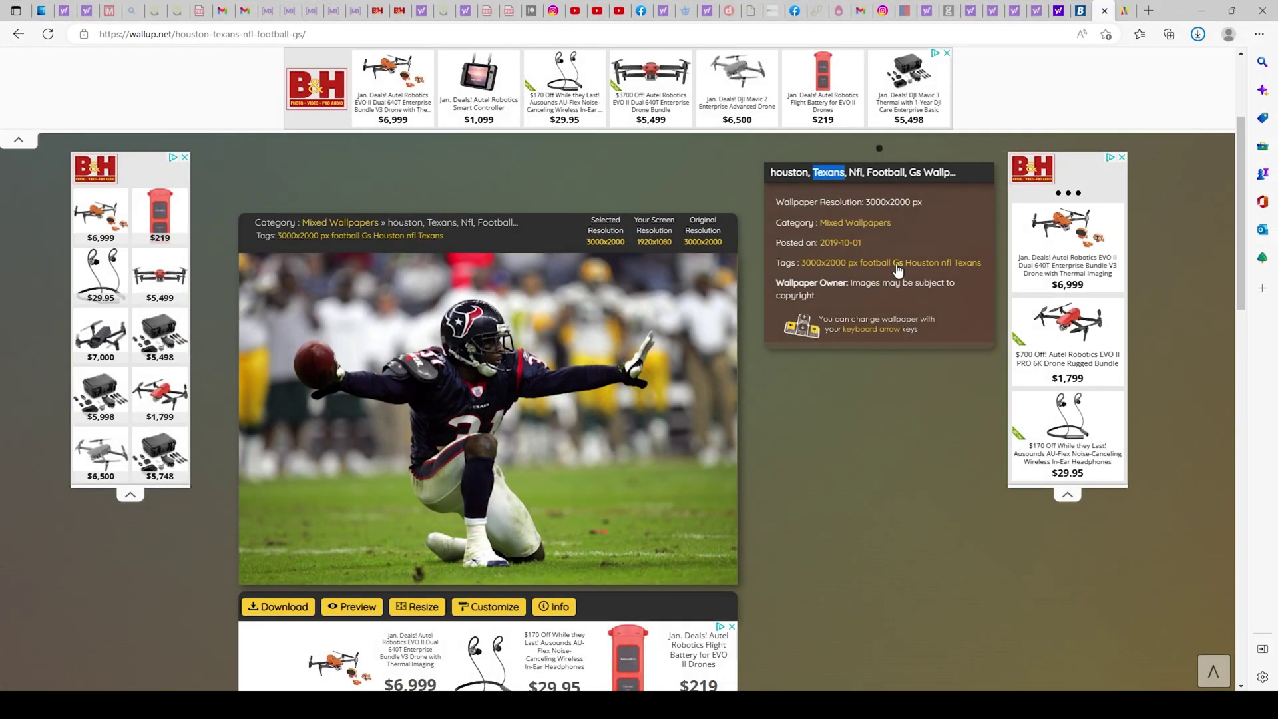
{"action": "left_click_drag", "start_coordinate": [809, 172], "coordinate": [769, 173]}
{"action": "key", "text": "alt+Tab"}
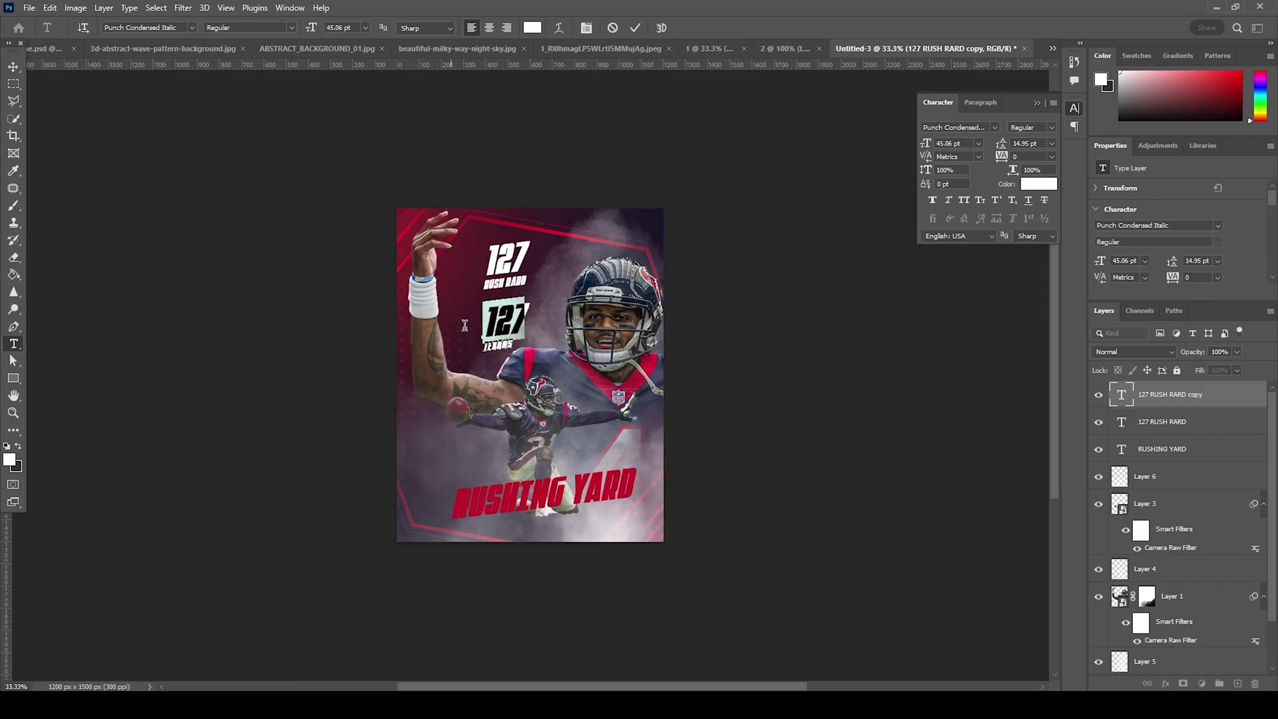
{"action": "key", "text": "ctrl+v"}
Set the houston Texans text to 14 pt and place it directly under the RUSH RARD line.
{"action": "key", "text": "ctrl+a"}
{"action": "type", "text": "14"}
{"action": "key", "text": "Return"}
{"action": "left_click", "coordinate": [14, 66]}
{"action": "left_click_drag", "start_coordinate": [506, 339], "coordinate": [507, 307]}
{"action": "key", "text": "Down"}
{"action": "key", "text": "Down"}
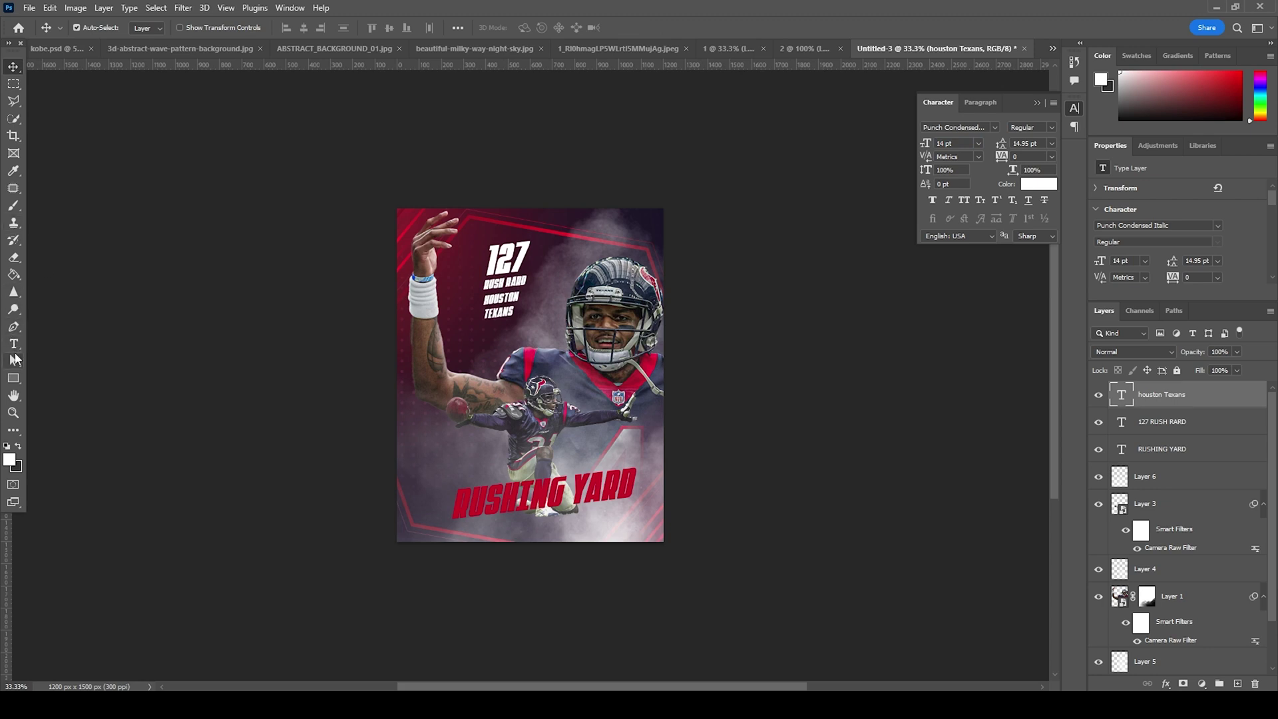
Draw a thin vertical white rectangle about 5 x 335 px beside the stacked text and shift it down 30 px.
{"action": "left_click", "coordinate": [13, 378]}
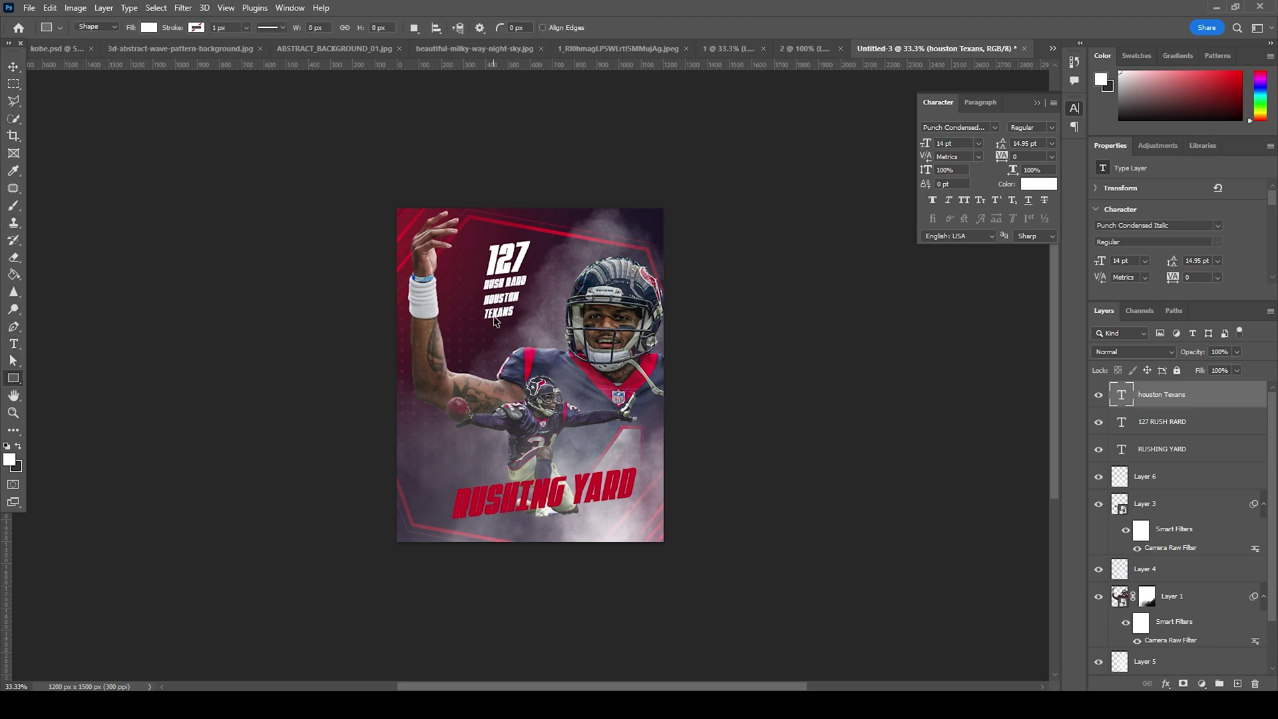
{"action": "key", "text": "ctrl+plus"}
{"action": "left_click_drag", "start_coordinate": [493, 316], "coordinate": [754, 365]}
{"action": "left_click_drag", "start_coordinate": [691, 179], "coordinate": [690, 327]}
{"action": "key", "text": "ctrl+t"}
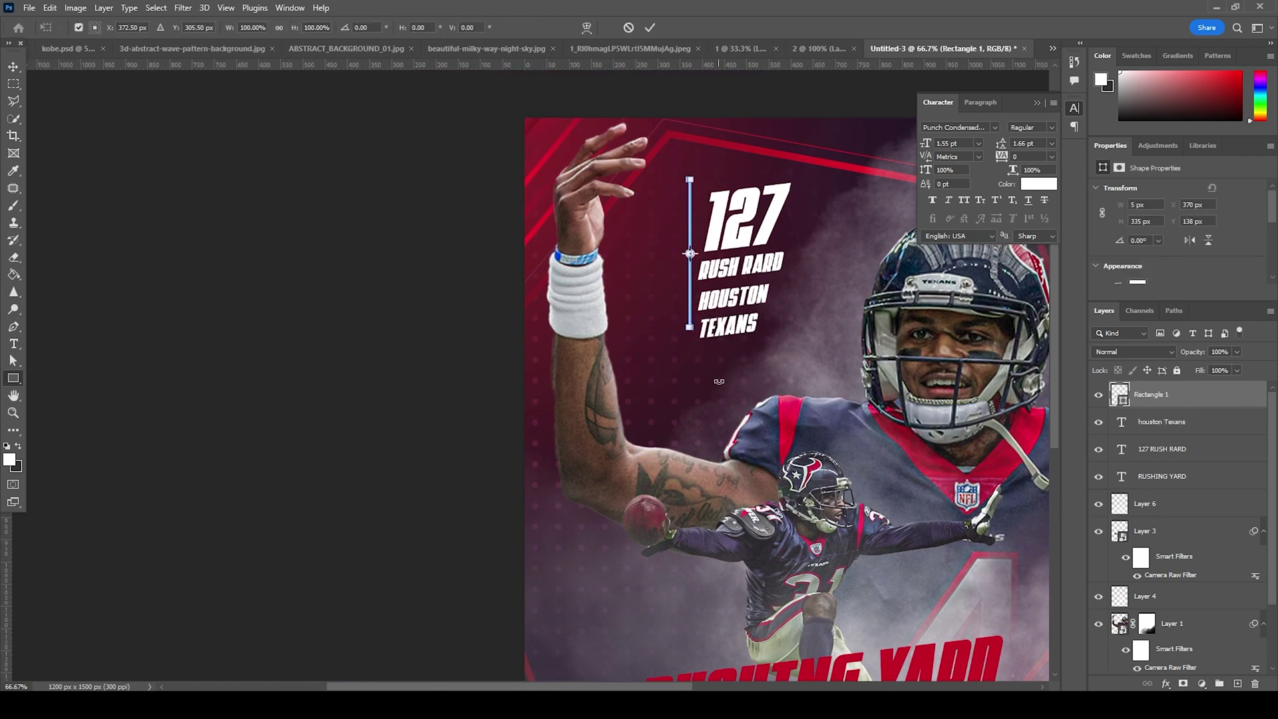
{"action": "key", "text": "shift+Down"}
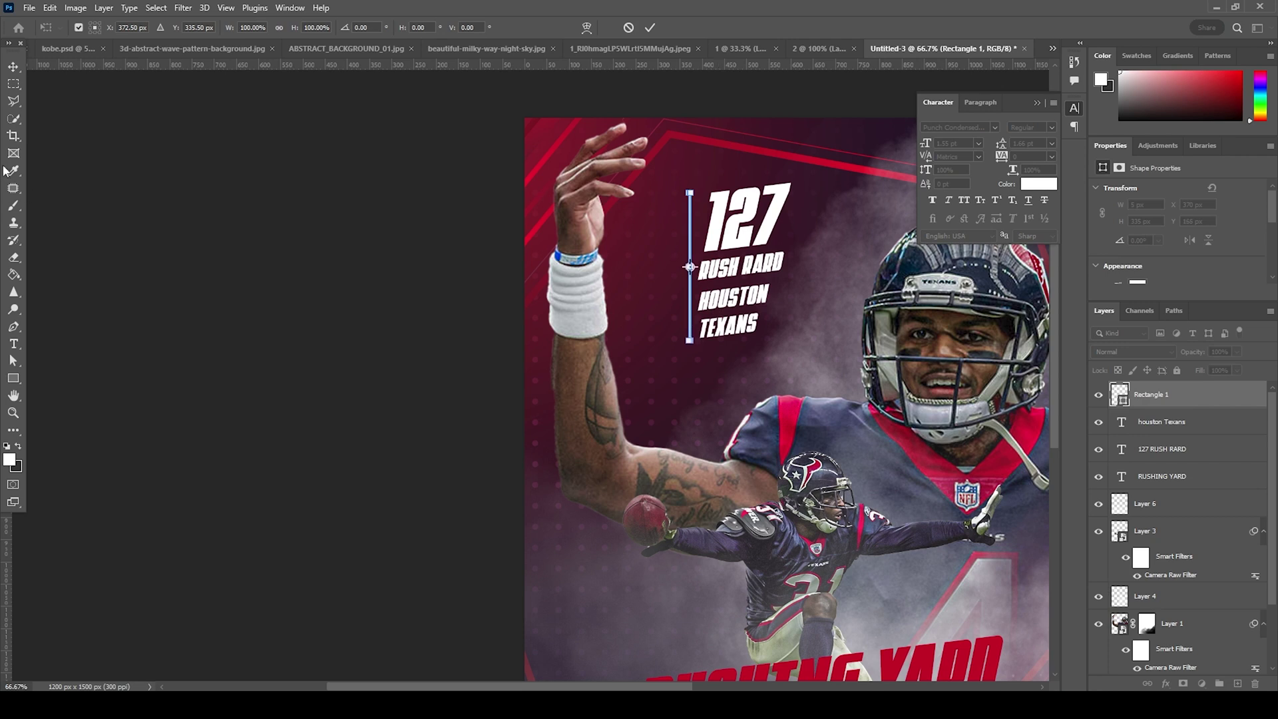
{"action": "left_click", "coordinate": [13, 344]}
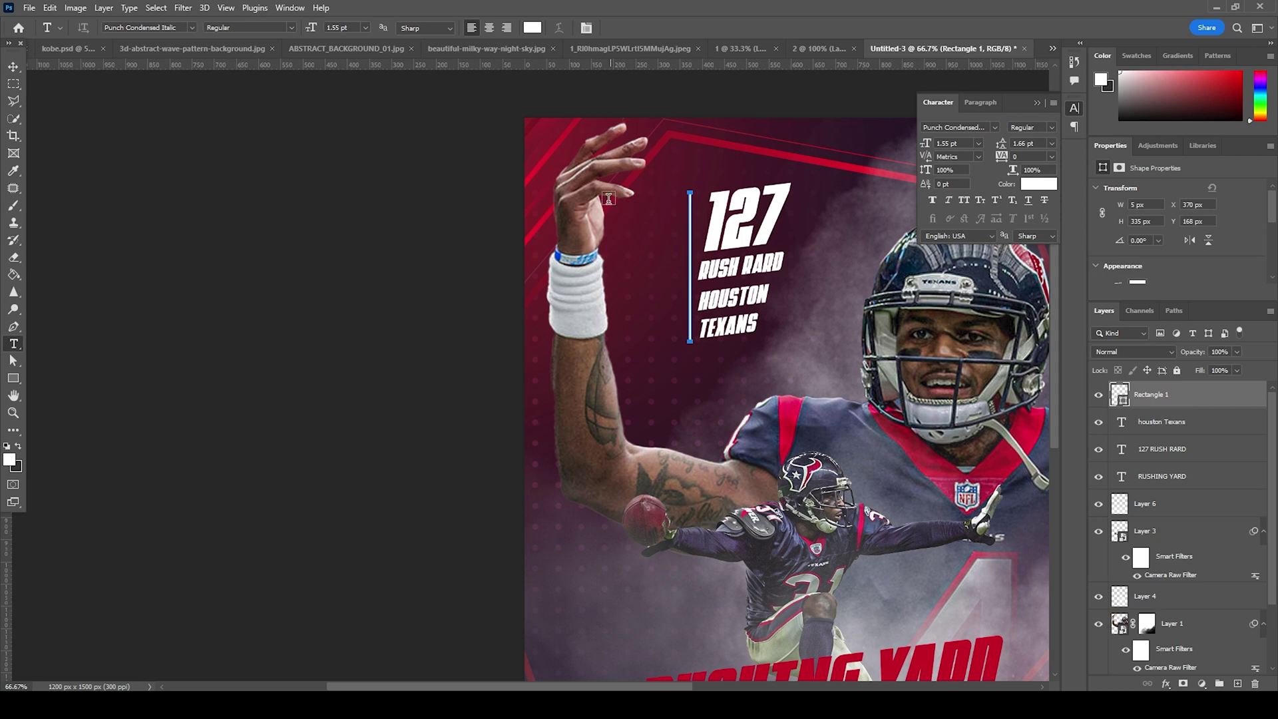
Duplicate the 127 RUSH RARD text to the raised-arm side of the vertical line.
{"action": "key", "text": "v"}
{"action": "key", "text": "ctrl+minus"}
{"action": "key", "text": "ctrl+minus"}
{"action": "left_click", "coordinate": [652, 306]}
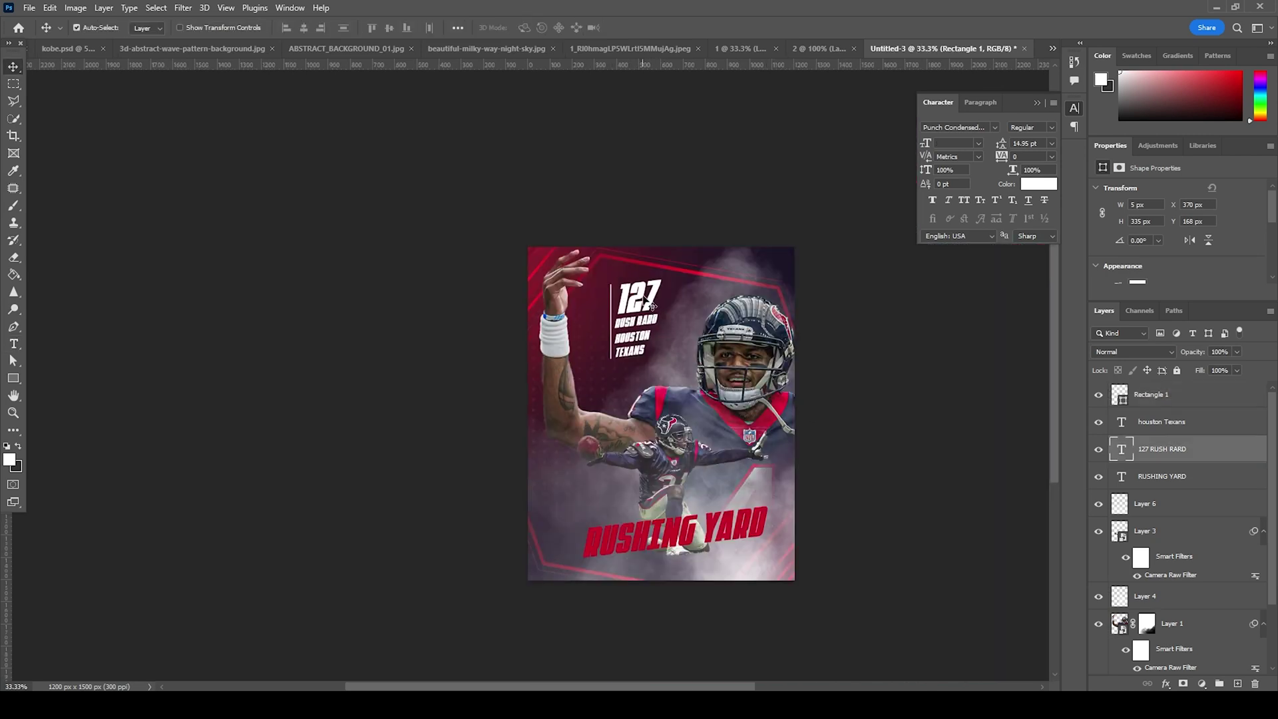
{"action": "left_click_drag", "start_coordinate": [652, 306], "coordinate": [599, 318], "text": "alt"}
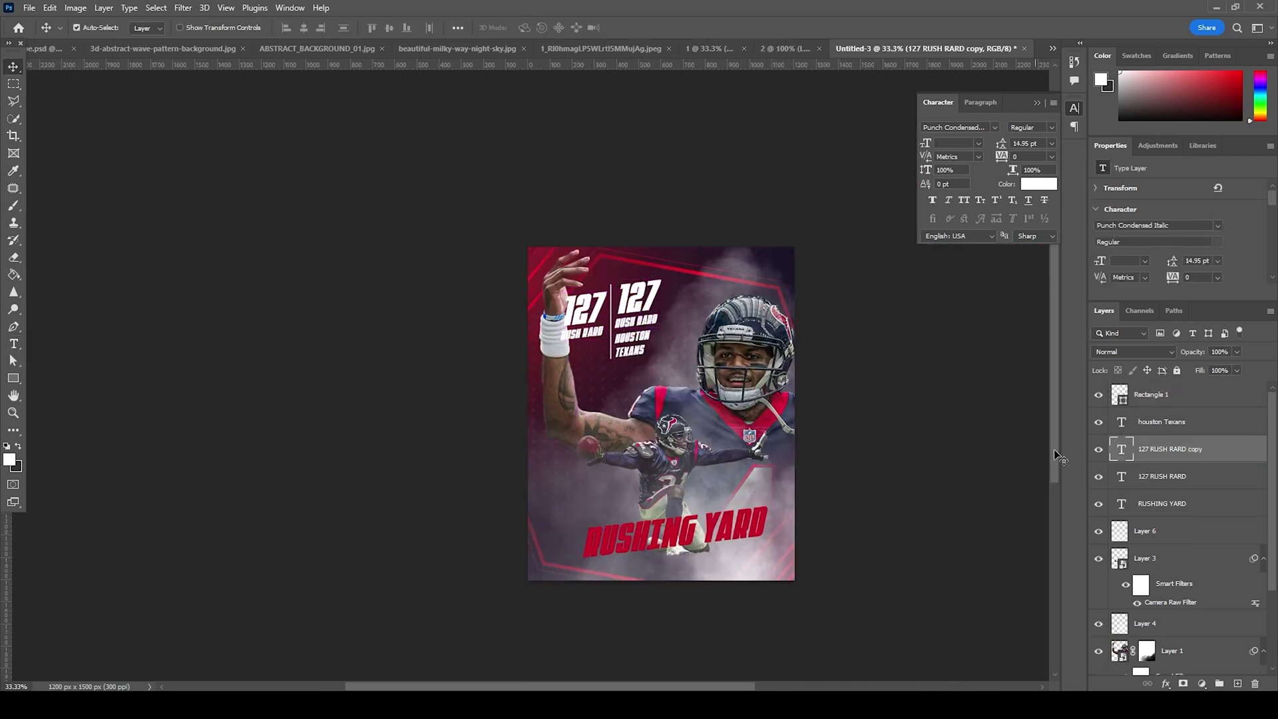
Add a paragraph text box with Lorem ipsum placeholder text over the lower part of the poster and hide its layer.
{"action": "double_click", "coordinate": [1116, 454]}
{"action": "left_click", "coordinate": [848, 399]}
{"action": "left_click_drag", "start_coordinate": [576, 438], "coordinate": [756, 531]}
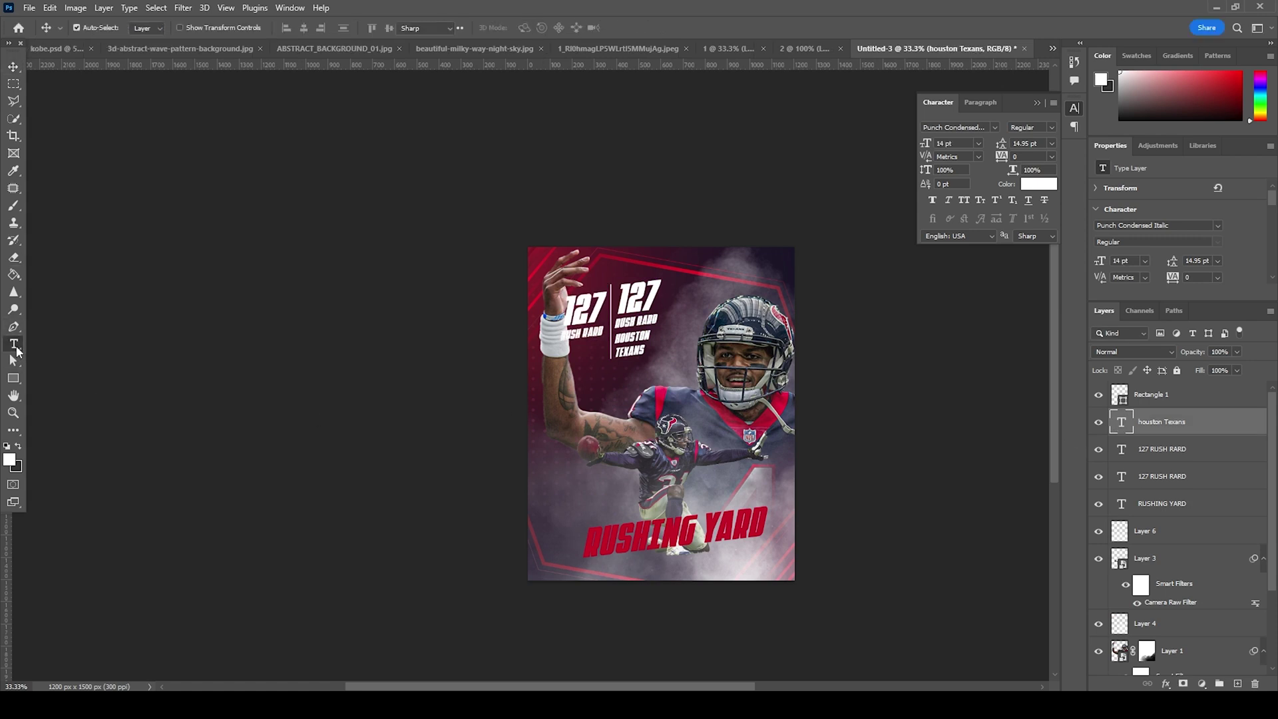
{"action": "key", "text": "ctrl+Return"}
{"action": "left_click", "coordinate": [1098, 422]}
{"action": "key", "text": "v"}
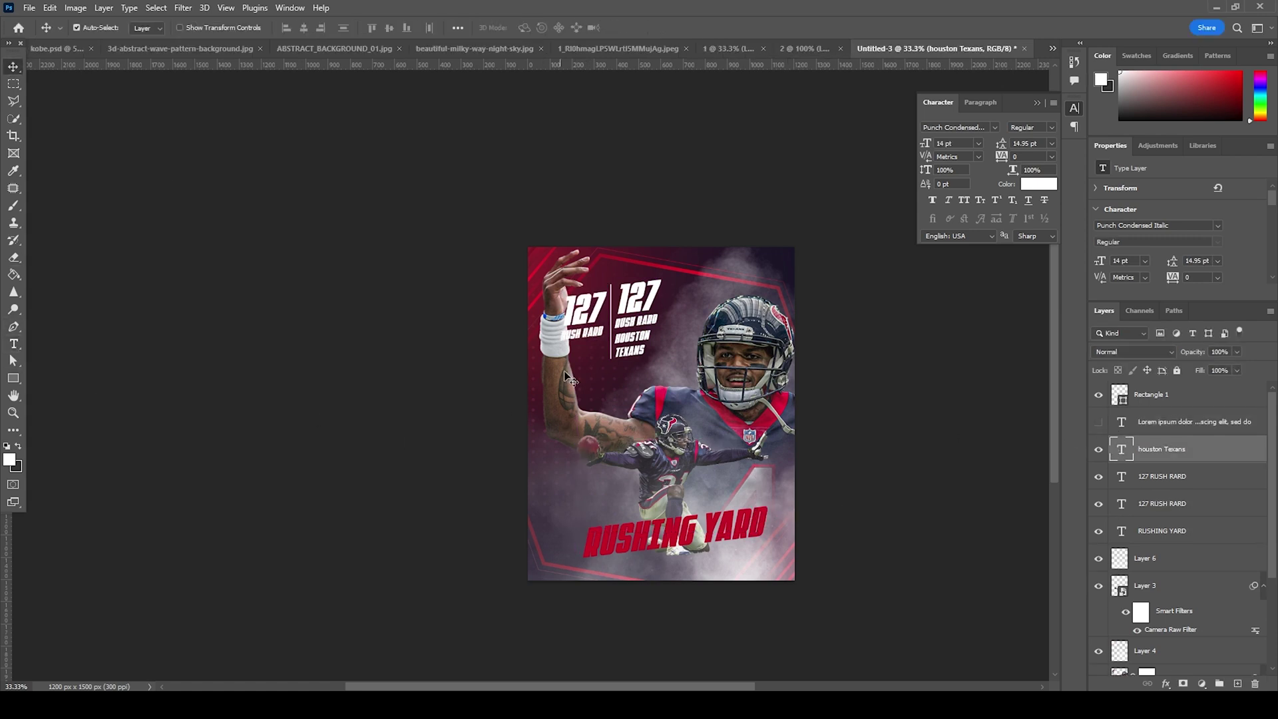
Replace the duplicated 127 RUSH RARD text with the Lorem ipsum paragraph and set its font size to 6 pt.
{"action": "left_click", "coordinate": [1121, 476]}
{"action": "double_click", "coordinate": [1120, 476]}
{"action": "key", "text": "ctrl+v"}
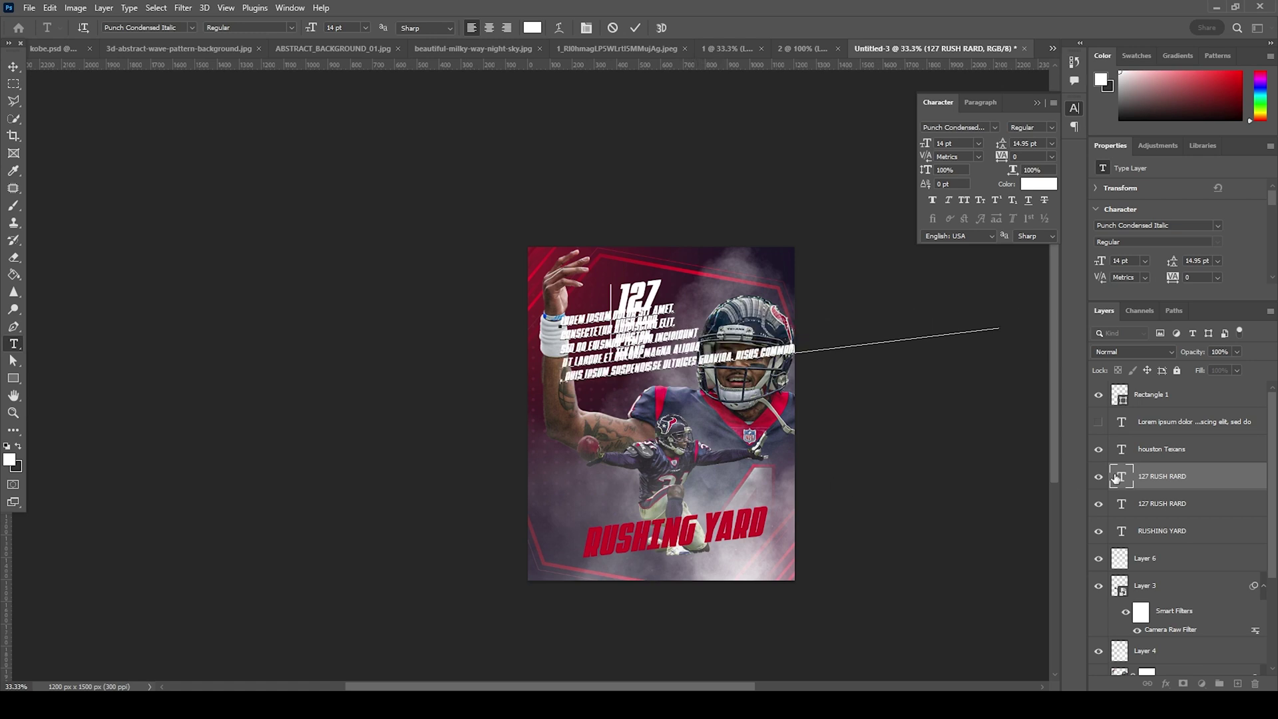
{"action": "key", "text": "ctrl+a"}
{"action": "type", "text": "6"}
{"action": "key", "text": "Return"}
{"action": "key", "text": "ctrl+Return"}
{"action": "key", "text": "v"}
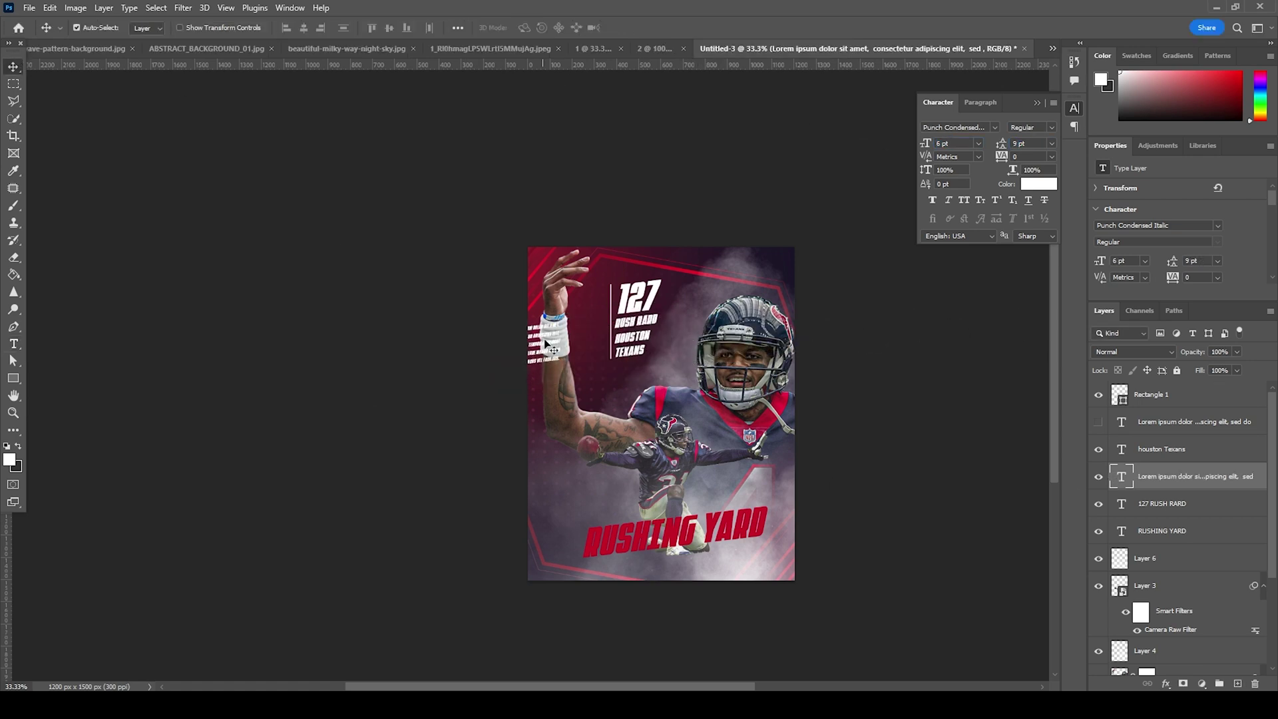
Rearrange the Lorem ipsum paragraph into short right-aligned lines ending beside the vertical white line.
{"action": "double_click", "coordinate": [1121, 476]}
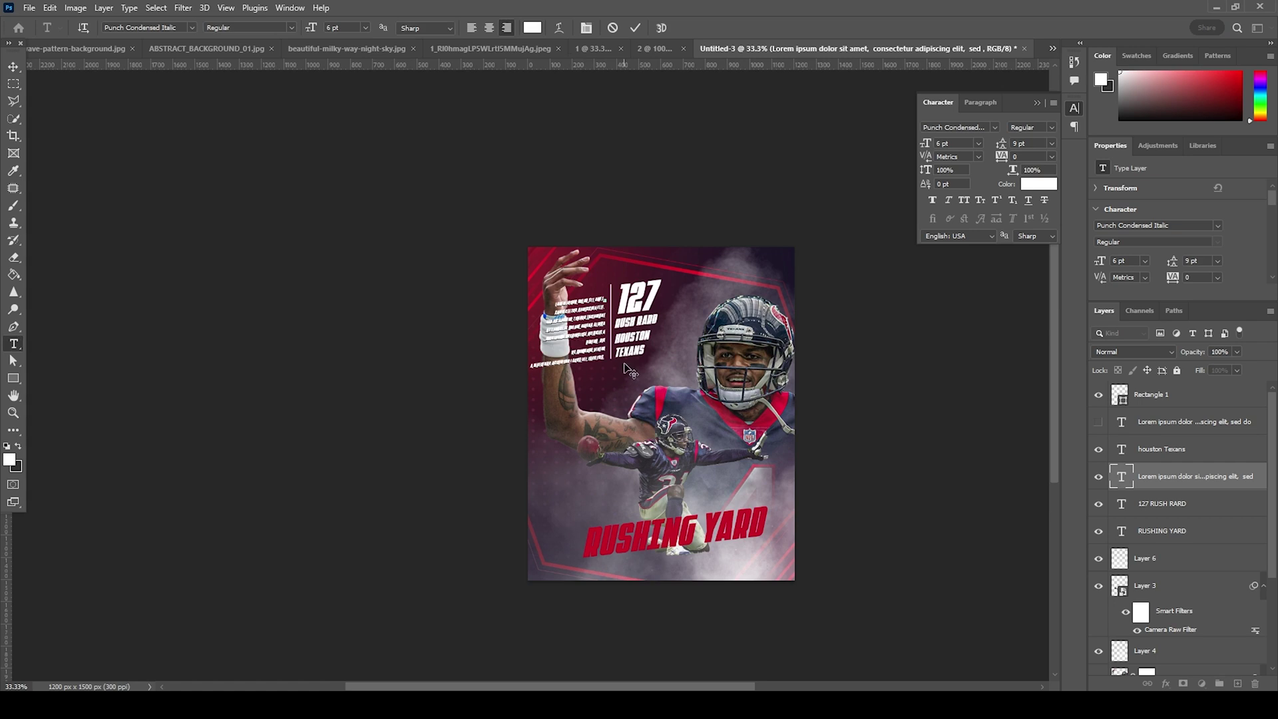
{"action": "mouse_move", "coordinate": [595, 383]}
{"action": "left_mouse_down"}
{"action": "mouse_move", "coordinate": [613, 378]}
{"action": "mouse_move", "coordinate": [589, 362]}
{"action": "mouse_move", "coordinate": [565, 378]}
{"action": "mouse_move", "coordinate": [592, 393]}
{"action": "left_mouse_up"}
{"action": "key", "text": "ctrl+Return"}
{"action": "key", "text": "v"}
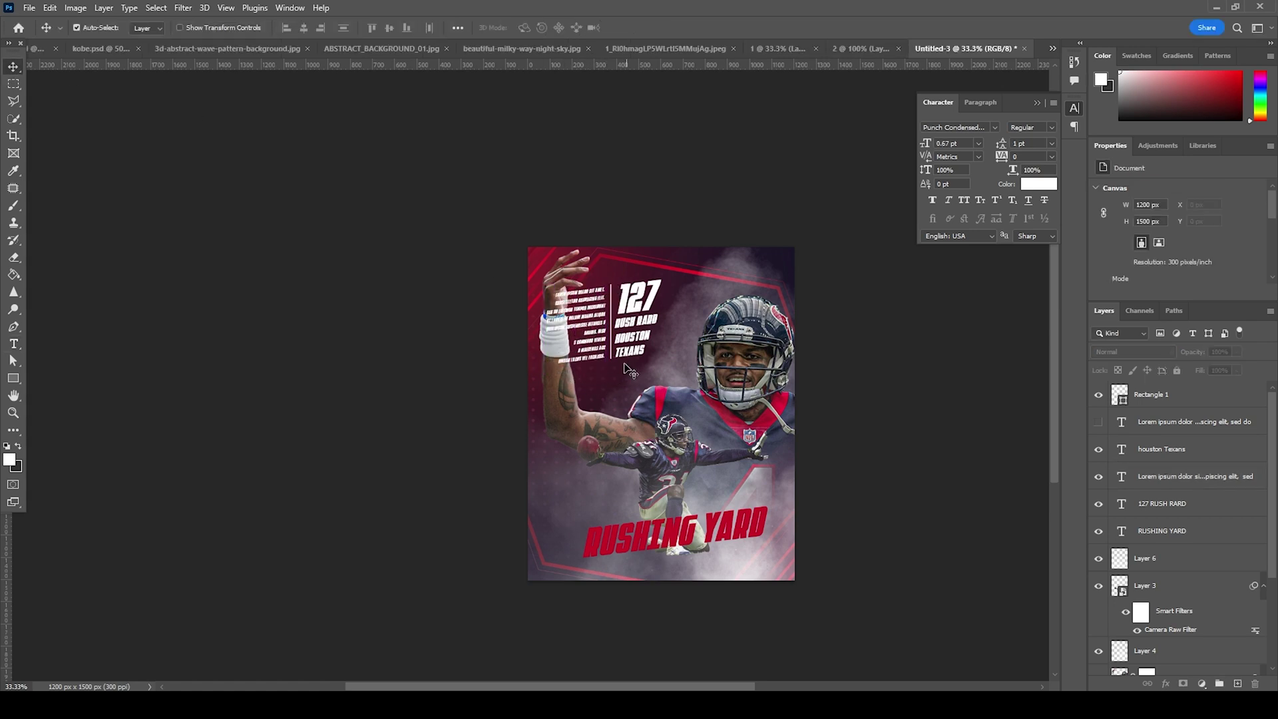
Draw a rounded rectangle about 278 x 733 px overhanging the poster's raised-arm edge, filled with c70220 sampled from the RUSHING YARD text.
{"action": "left_click", "coordinate": [13, 378]}
{"action": "left_click_drag", "start_coordinate": [482, 338], "coordinate": [538, 496]}
{"action": "double_click", "coordinate": [1118, 398]}
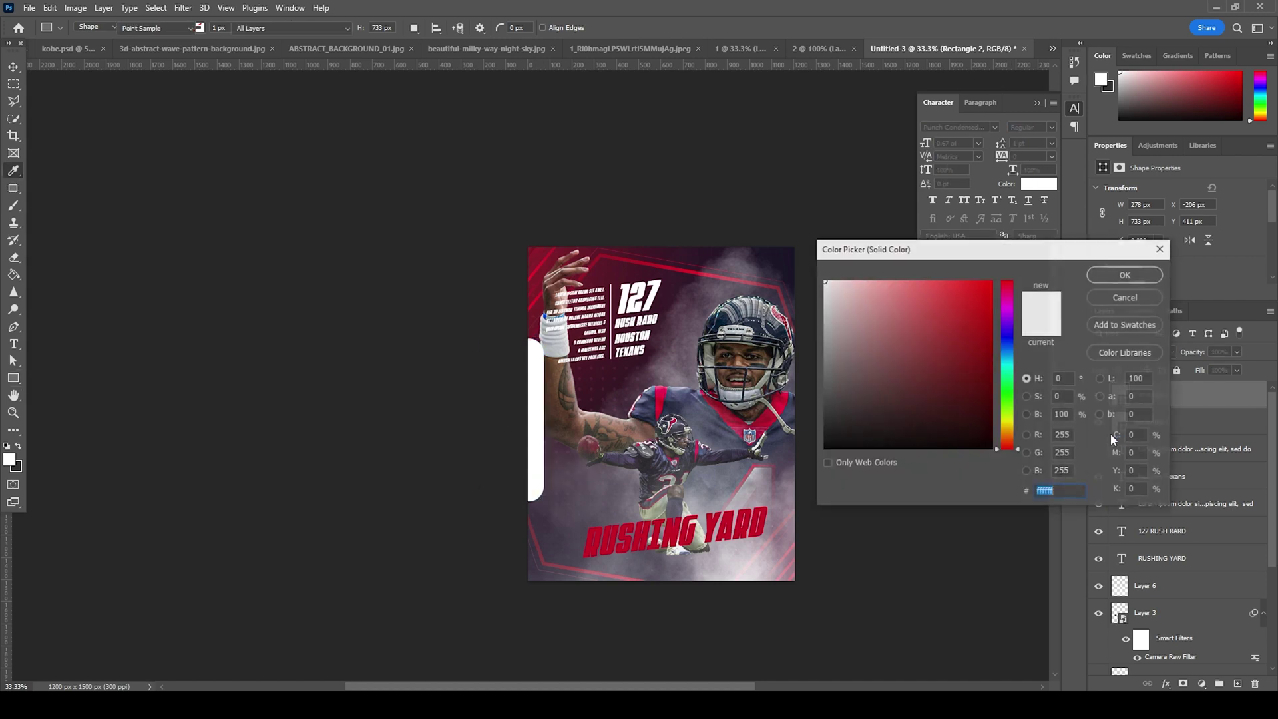
{"action": "left_click", "coordinate": [639, 526]}
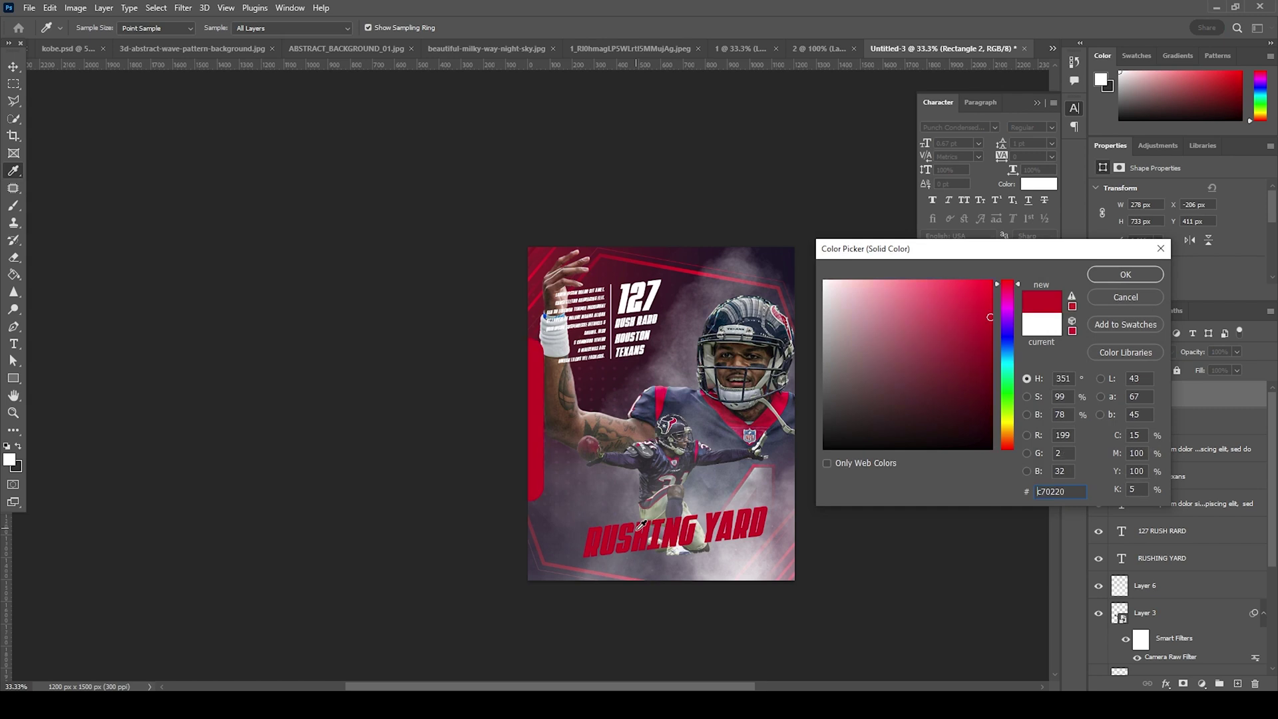
{"action": "left_click", "coordinate": [1125, 274]}
Duplicate the red rounded rectangle and place the copy lower on the opposite poster edge, at about X 1147 px, Y 703 px.
{"action": "left_click", "coordinate": [13, 66]}
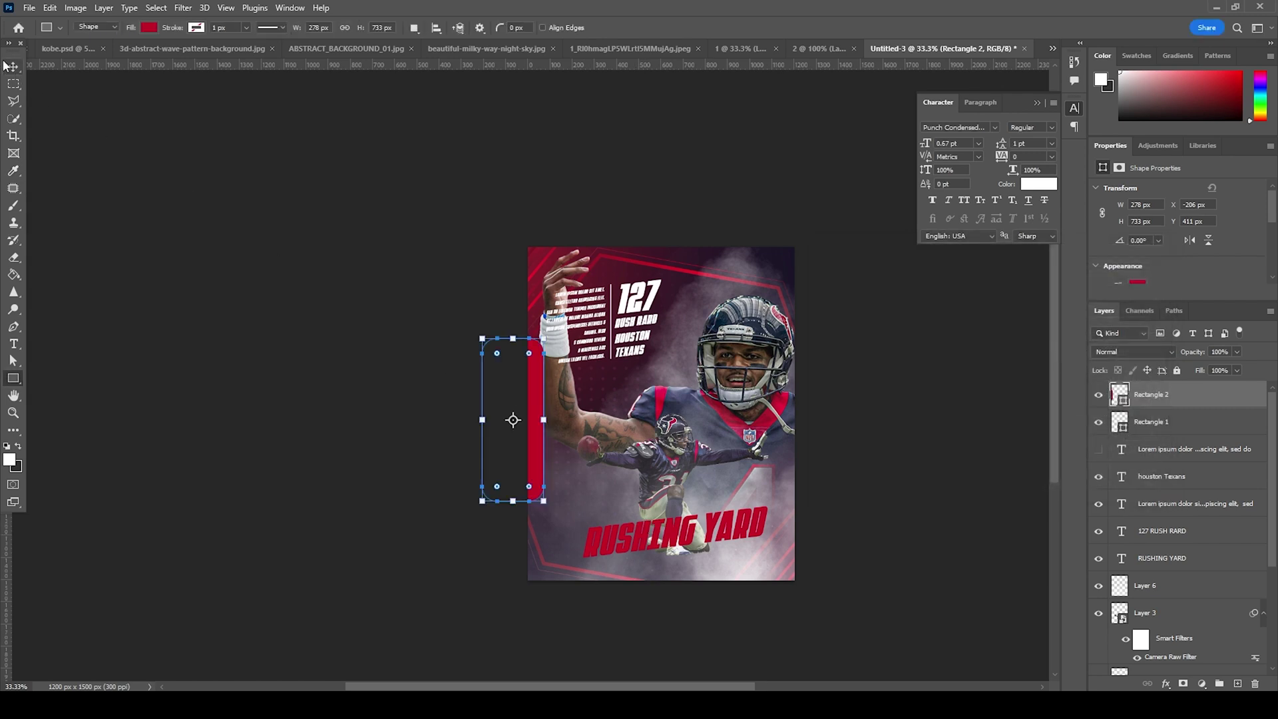
{"action": "key", "text": "ctrl"}
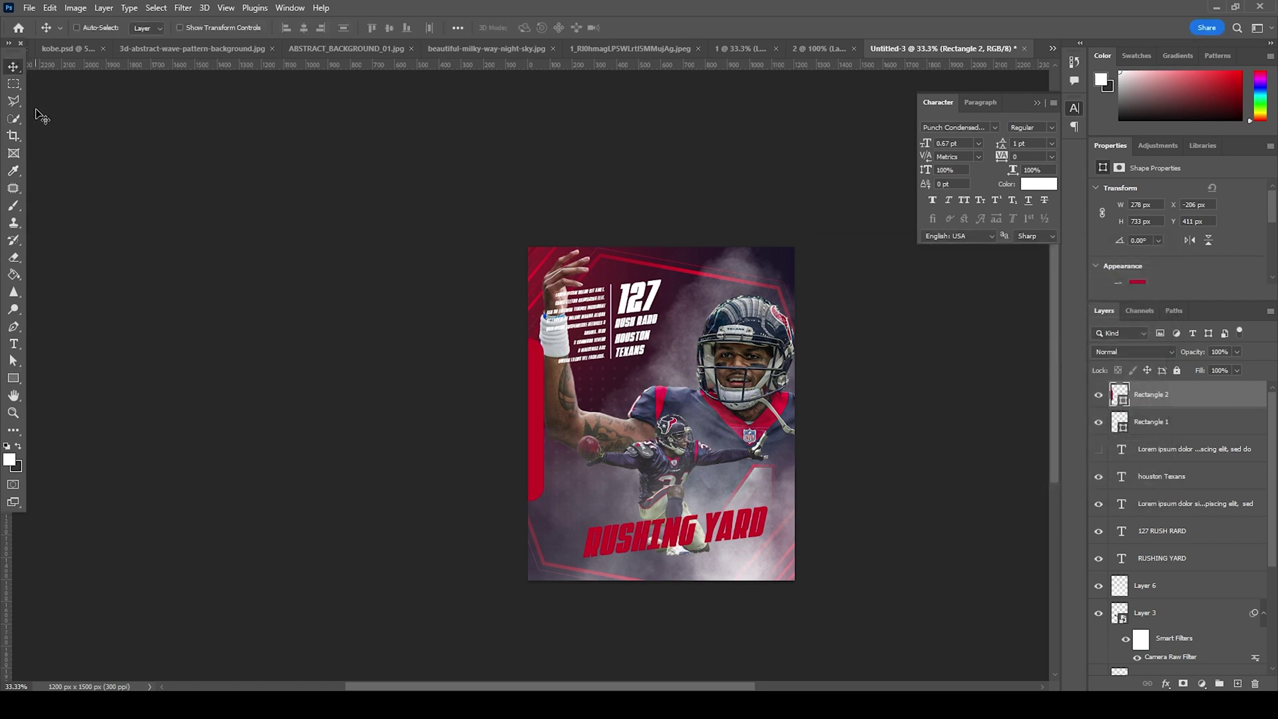
{"action": "key", "text": "ctrl+j"}
{"action": "key", "text": "ctrl+t"}
{"action": "left_click_drag", "start_coordinate": [534, 440], "coordinate": [836, 507]}
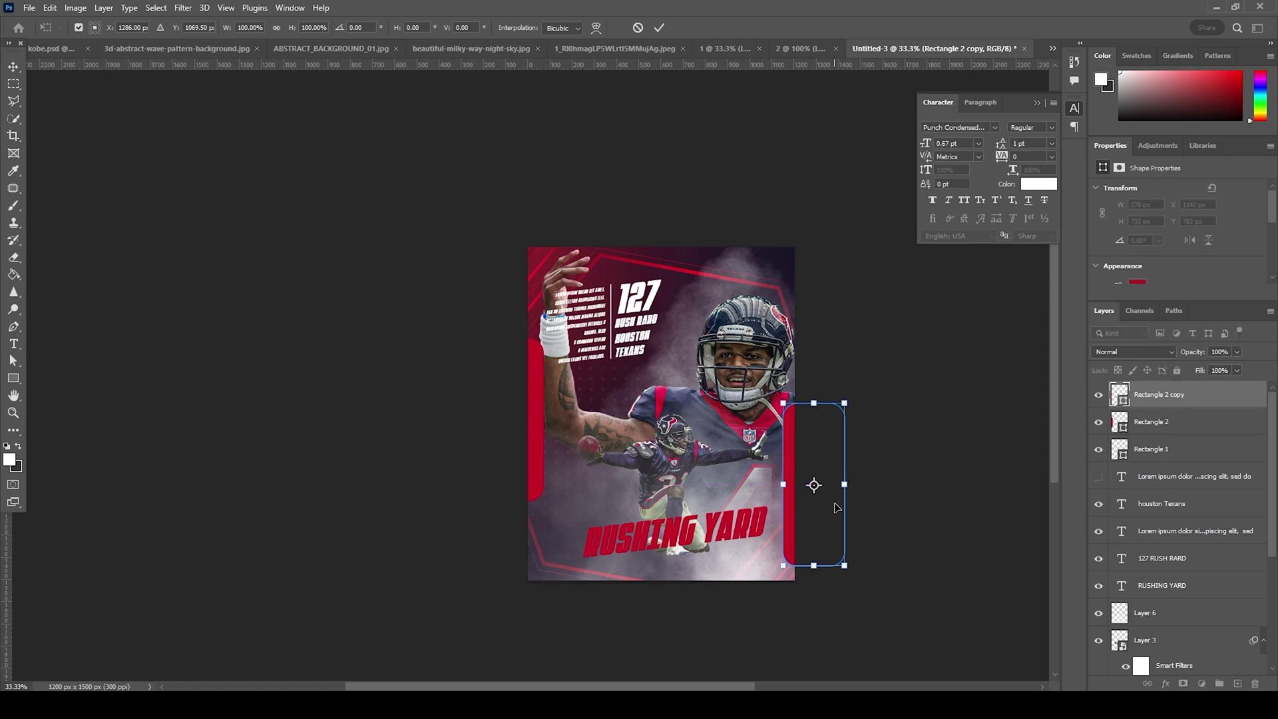
{"action": "key", "text": "Return"}
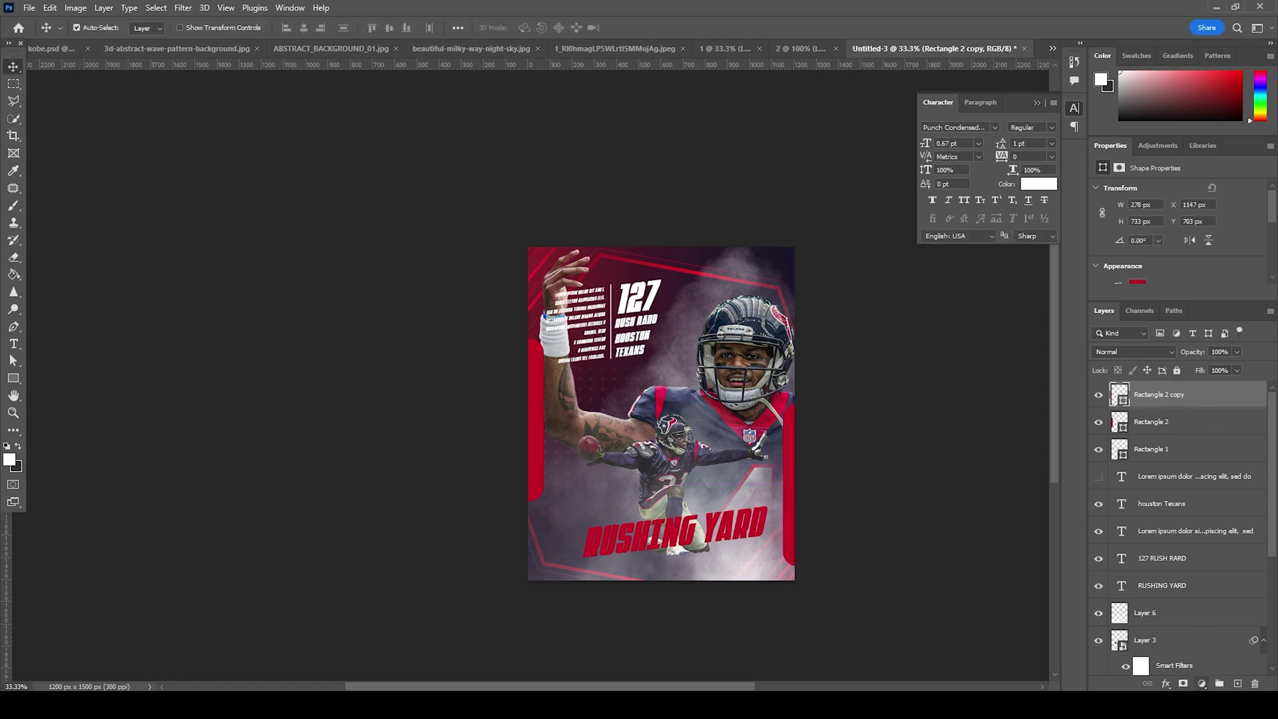
Add a Color Lookup adjustment layer above all layers and load windymoodlut 2020.cube as its 3D LUT.
{"action": "left_click", "coordinate": [1201, 684]}
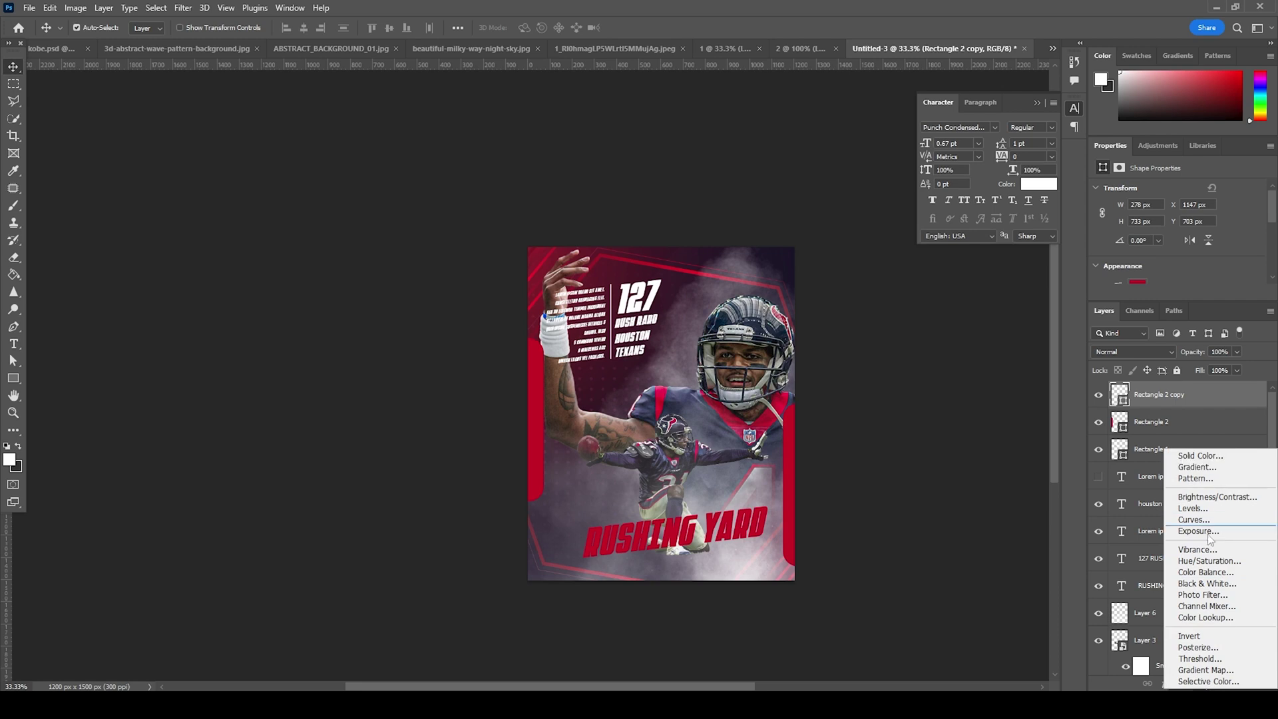
{"action": "left_click", "coordinate": [1208, 617]}
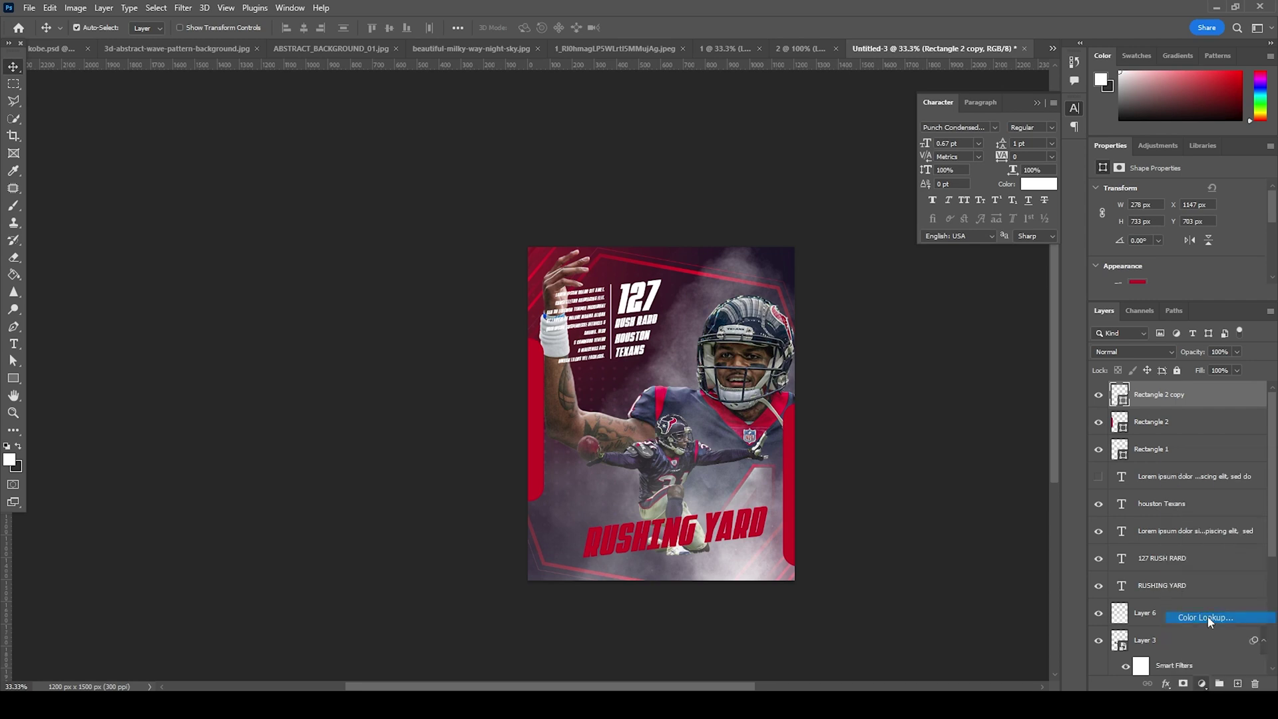
{"action": "left_click", "coordinate": [1131, 351]}
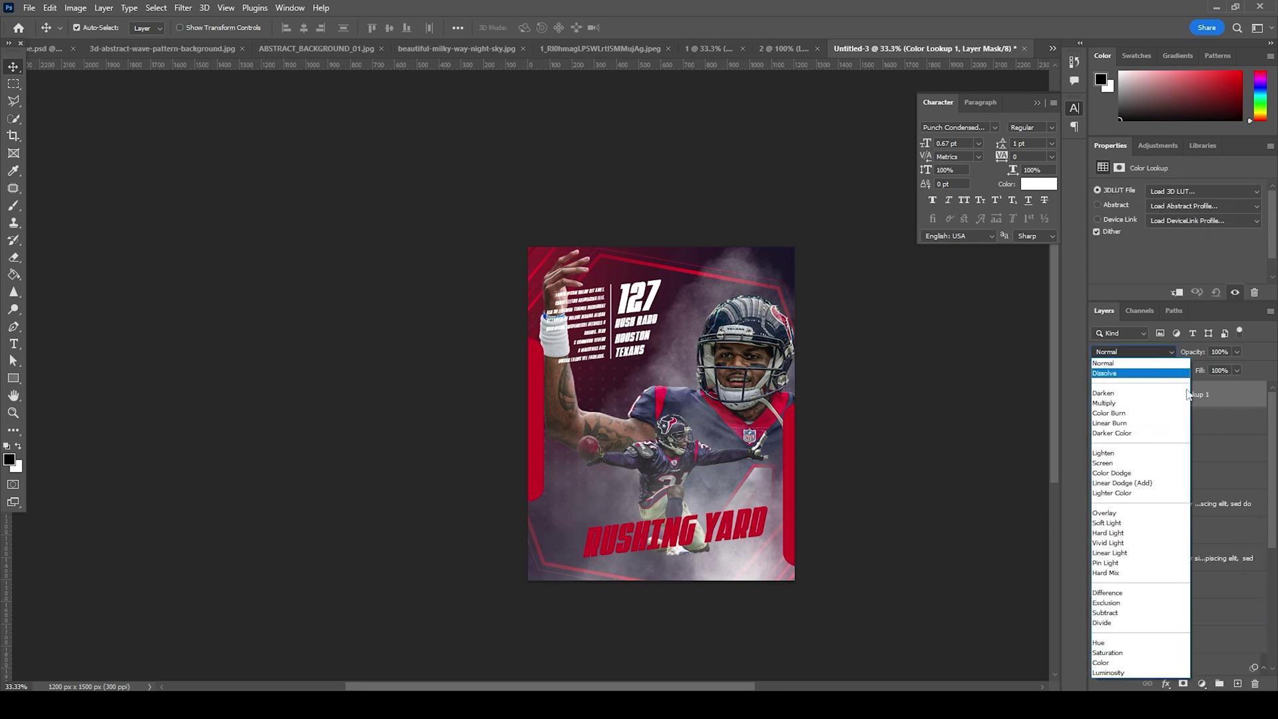
{"action": "left_click", "coordinate": [1216, 394]}
{"action": "left_click", "coordinate": [1153, 394]}
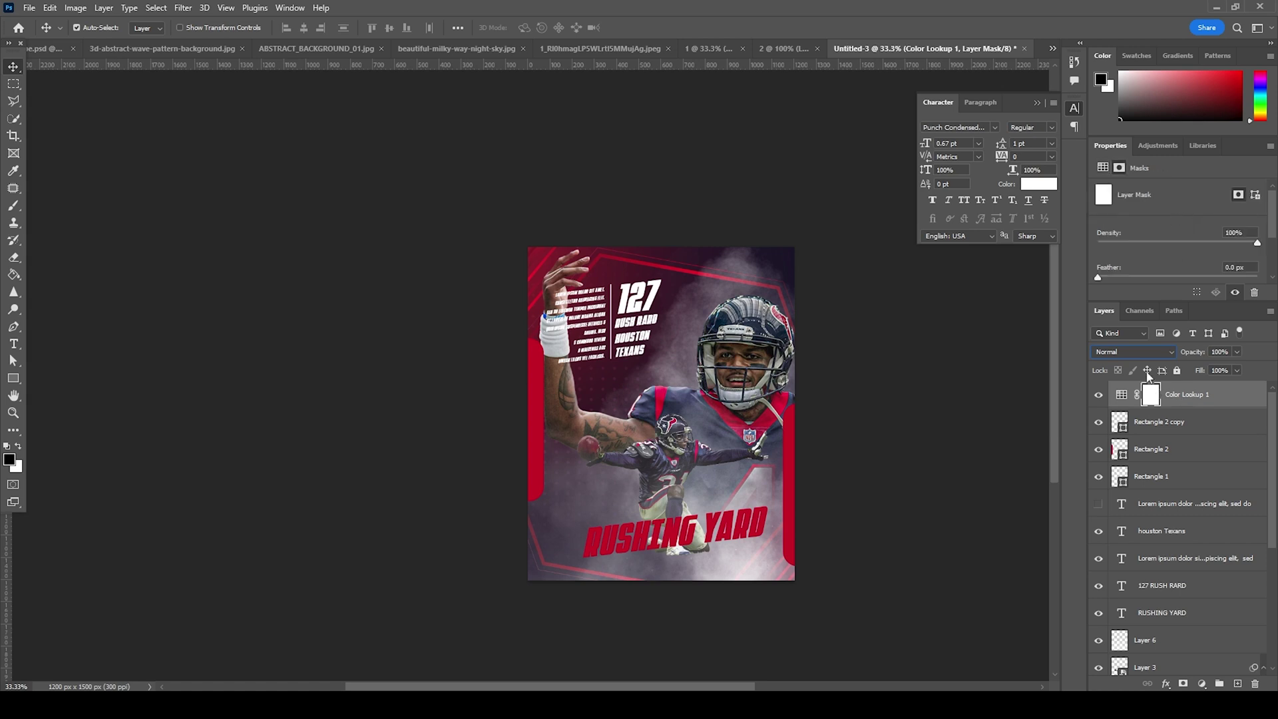
{"action": "left_click", "coordinate": [1123, 393]}
{"action": "left_click", "coordinate": [1230, 193]}
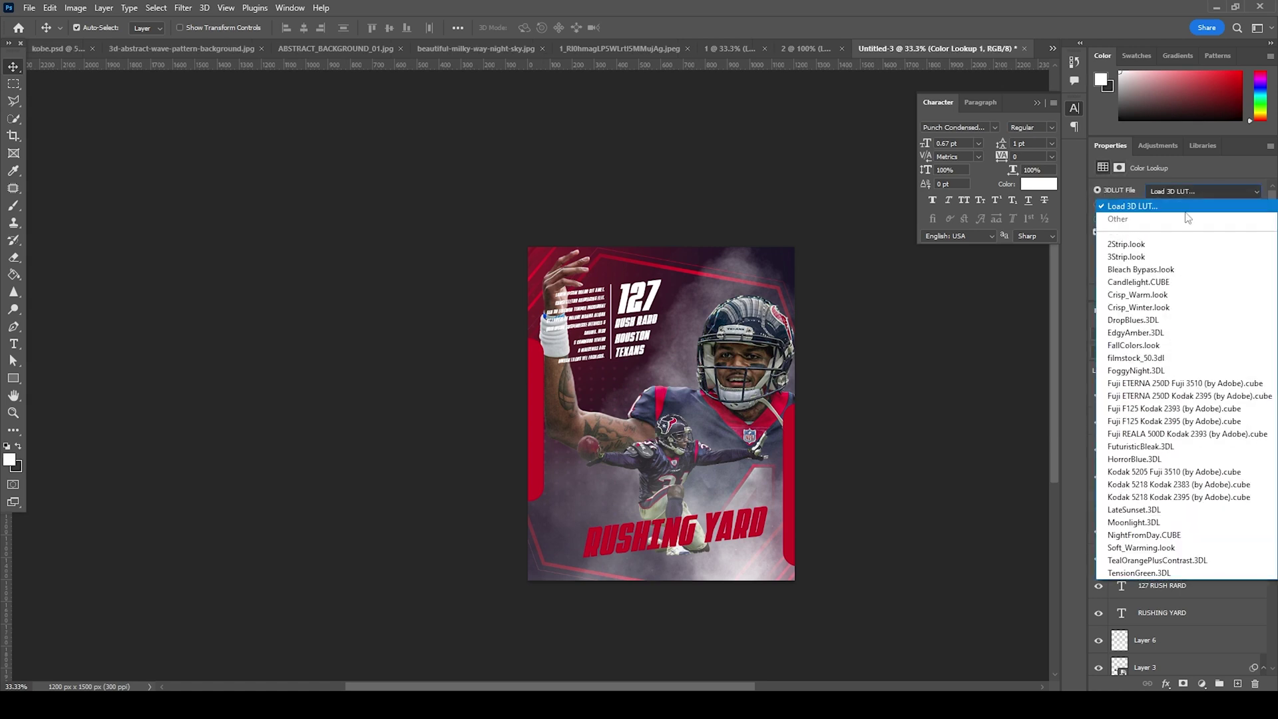
{"action": "left_click", "coordinate": [1122, 211]}
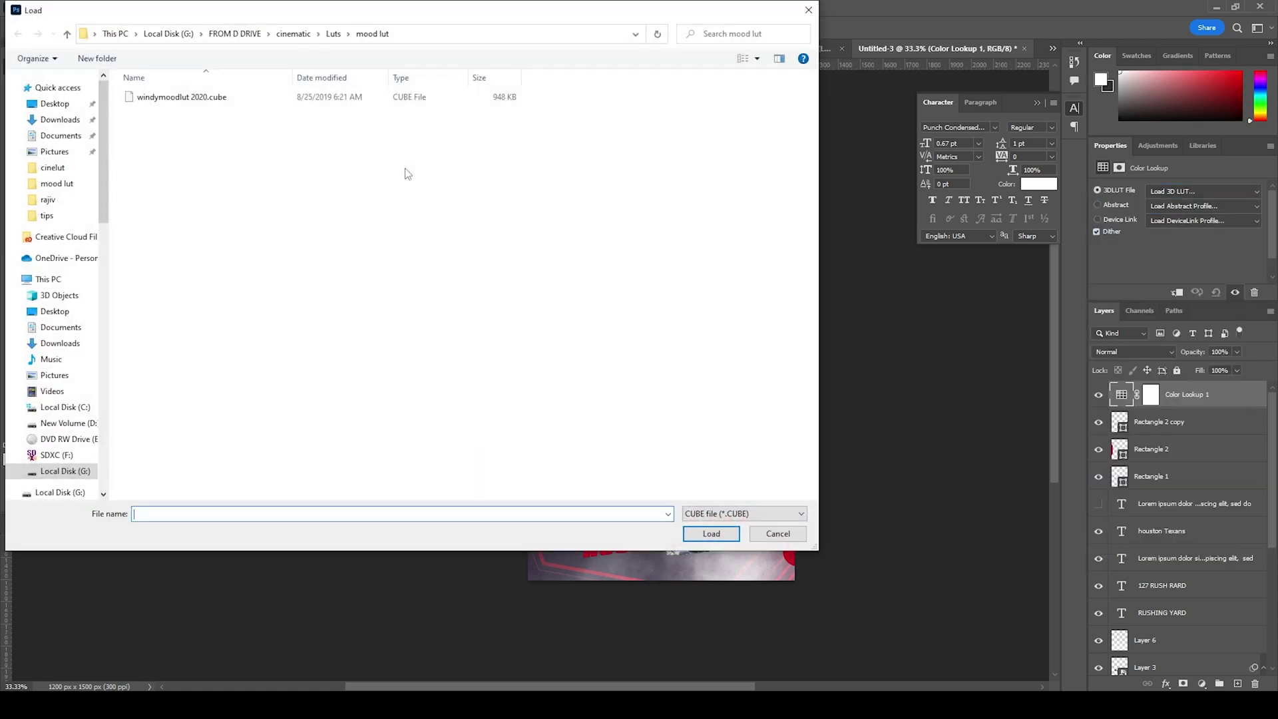
{"action": "left_click", "coordinate": [191, 98]}
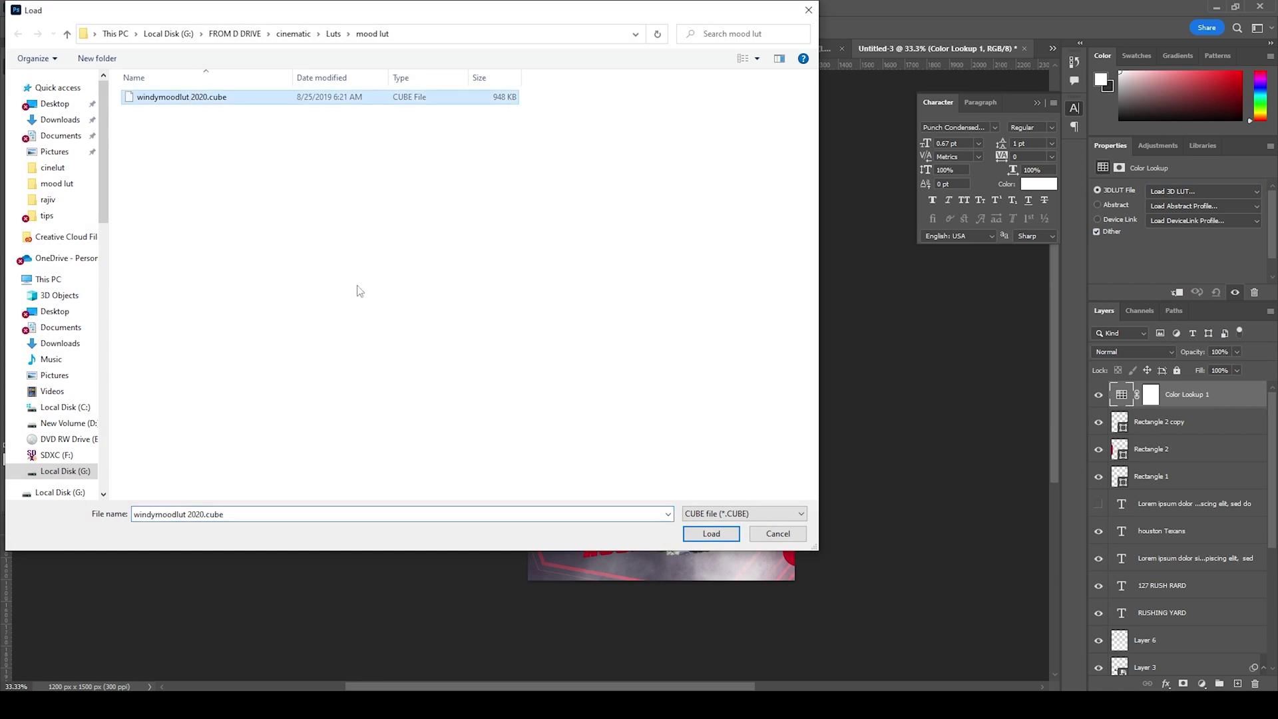
{"action": "left_click", "coordinate": [707, 533]}
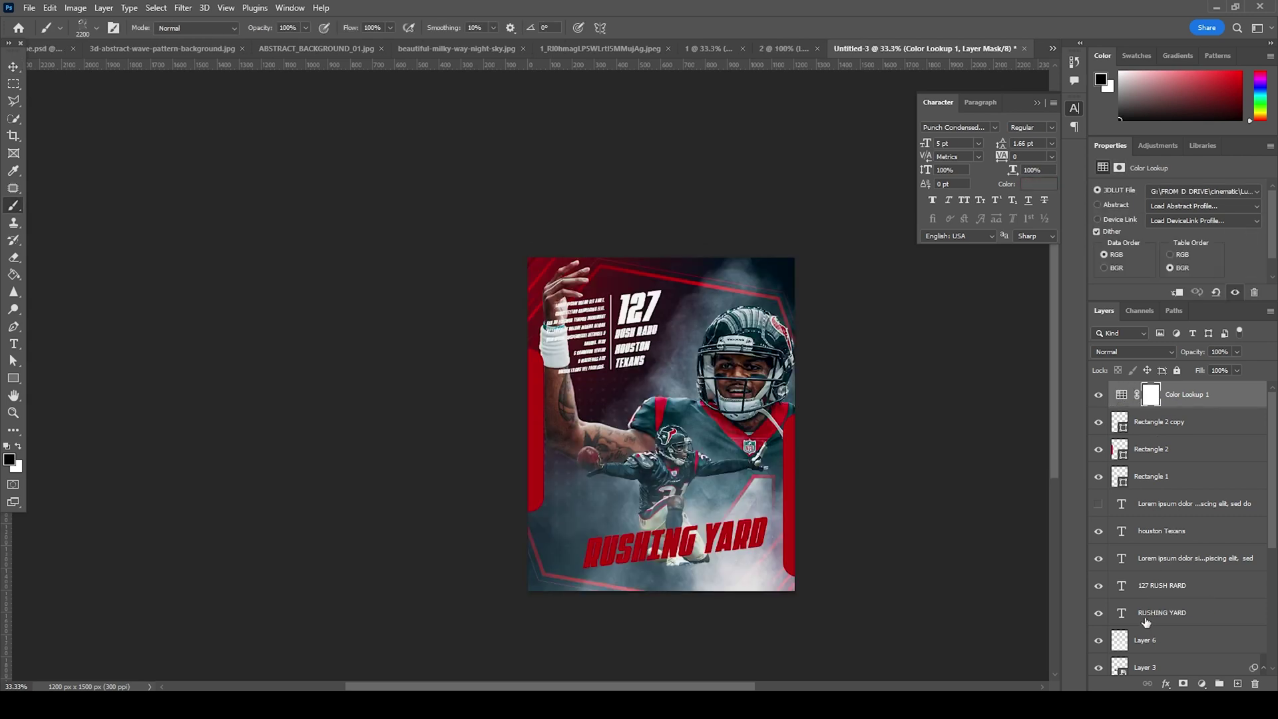
Move the RUSHING YARD text layer above the Color Lookup layer and hide it.
{"action": "scroll", "coordinate": [1137, 598], "scroll_direction": "down", "scroll_amount": 1}
{"action": "scroll", "coordinate": [1137, 599], "scroll_direction": "down", "scroll_amount": 1}
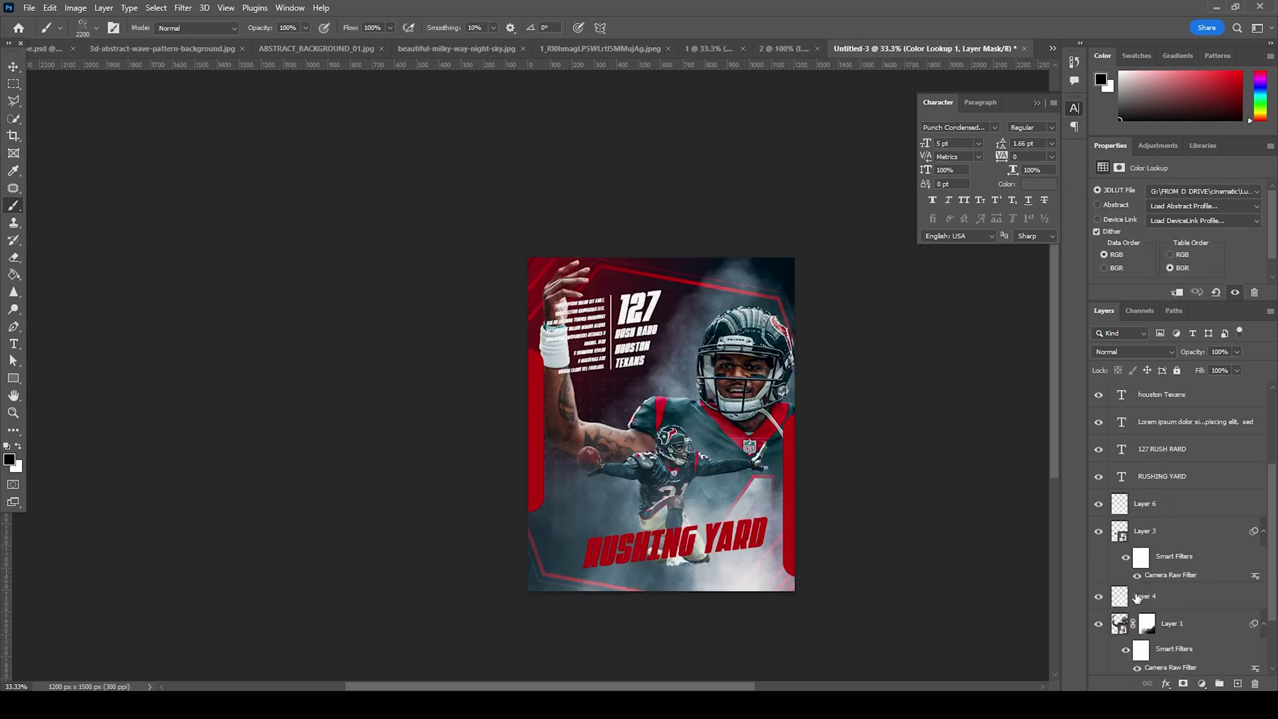
{"action": "left_click", "coordinate": [13, 68]}
{"action": "left_click", "coordinate": [622, 561]}
{"action": "key", "text": "x"}
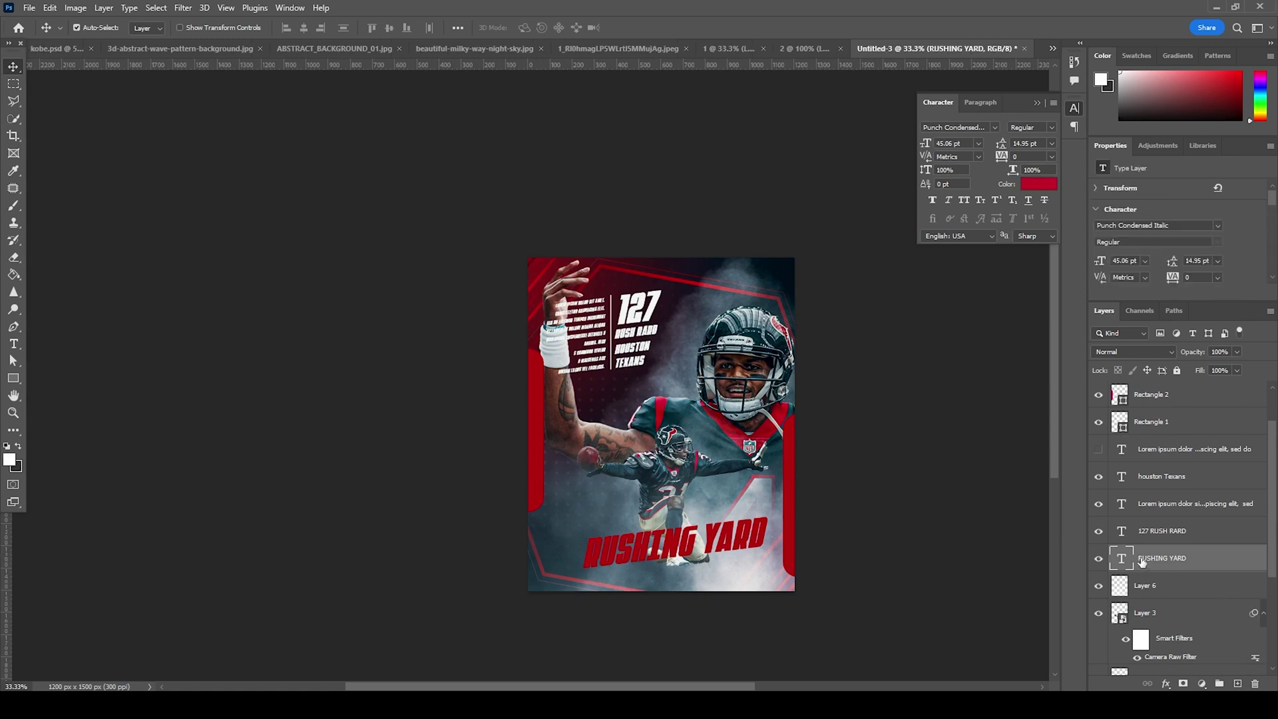
{"action": "double_click", "coordinate": [1120, 559]}
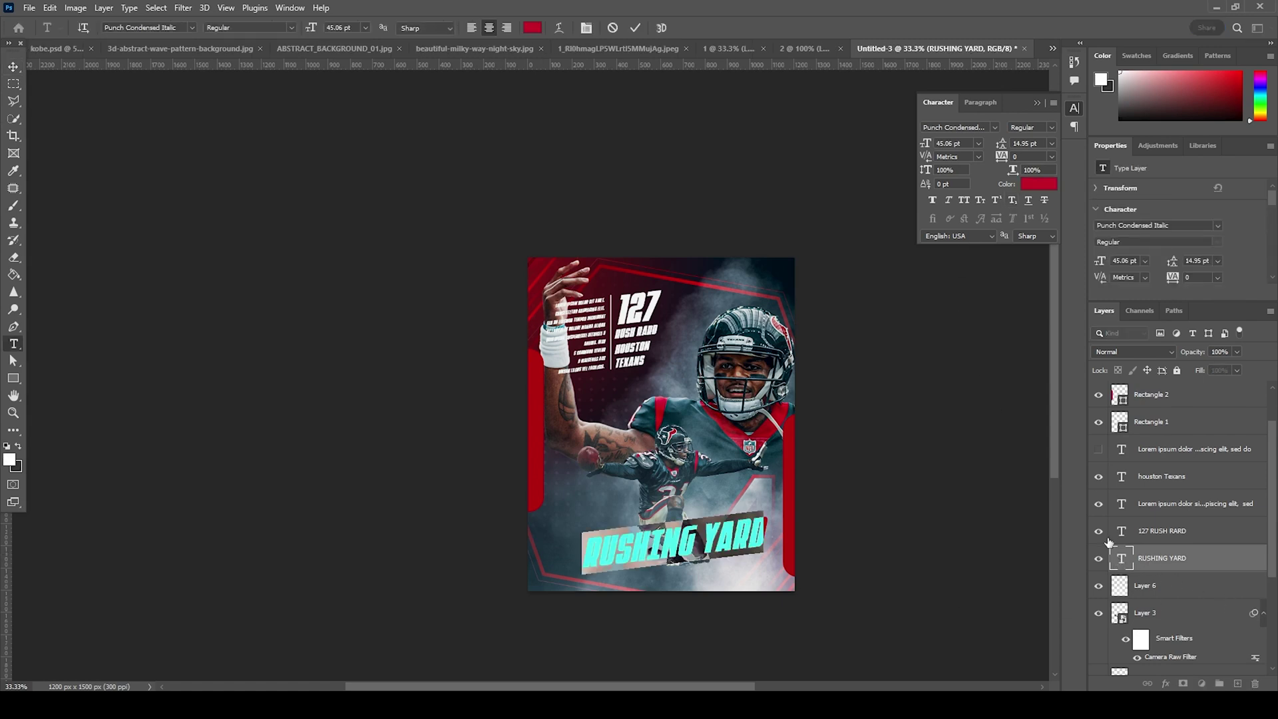
{"action": "left_click", "coordinate": [1104, 566]}
{"action": "left_click_drag", "start_coordinate": [1121, 556], "coordinate": [1135, 389]}
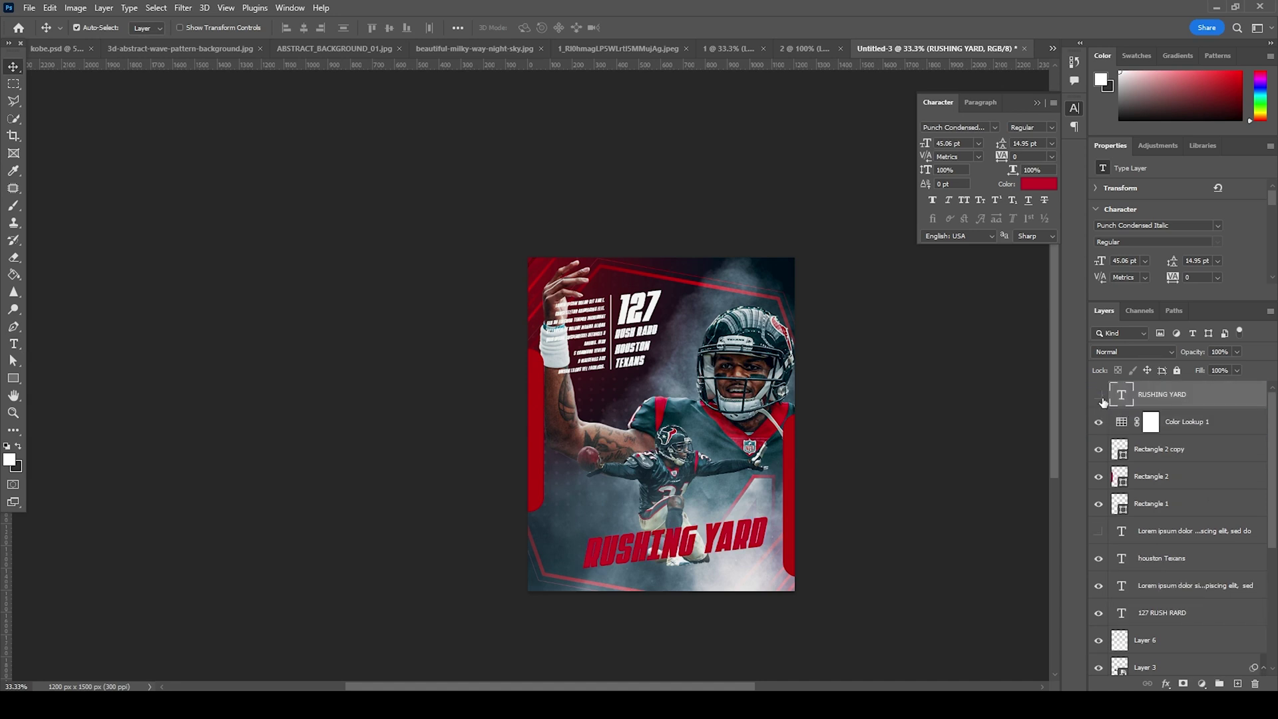
{"action": "left_click", "coordinate": [1099, 398]}
Stamp all visible layers into a new layer above Color Lookup 1 and add a layer mask to it.
{"action": "left_click", "coordinate": [1120, 426]}
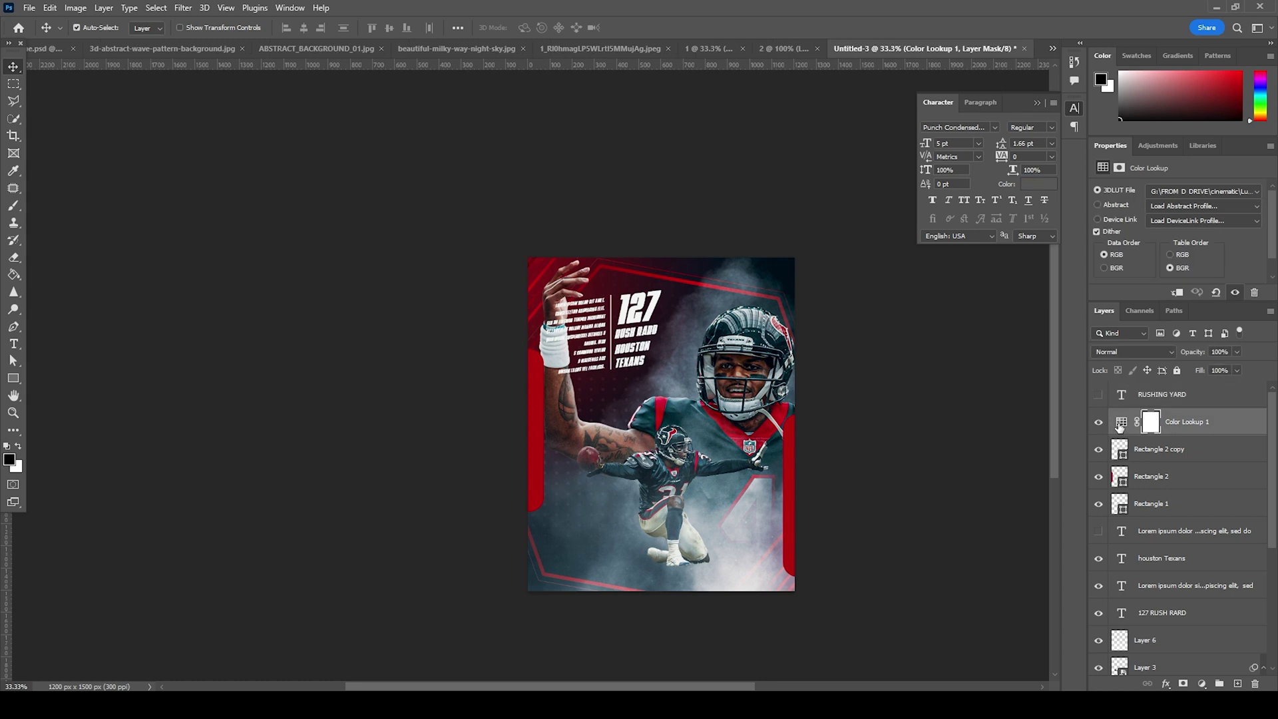
{"action": "key", "text": "x"}
{"action": "key", "text": "ctrl+shift+alt+e"}
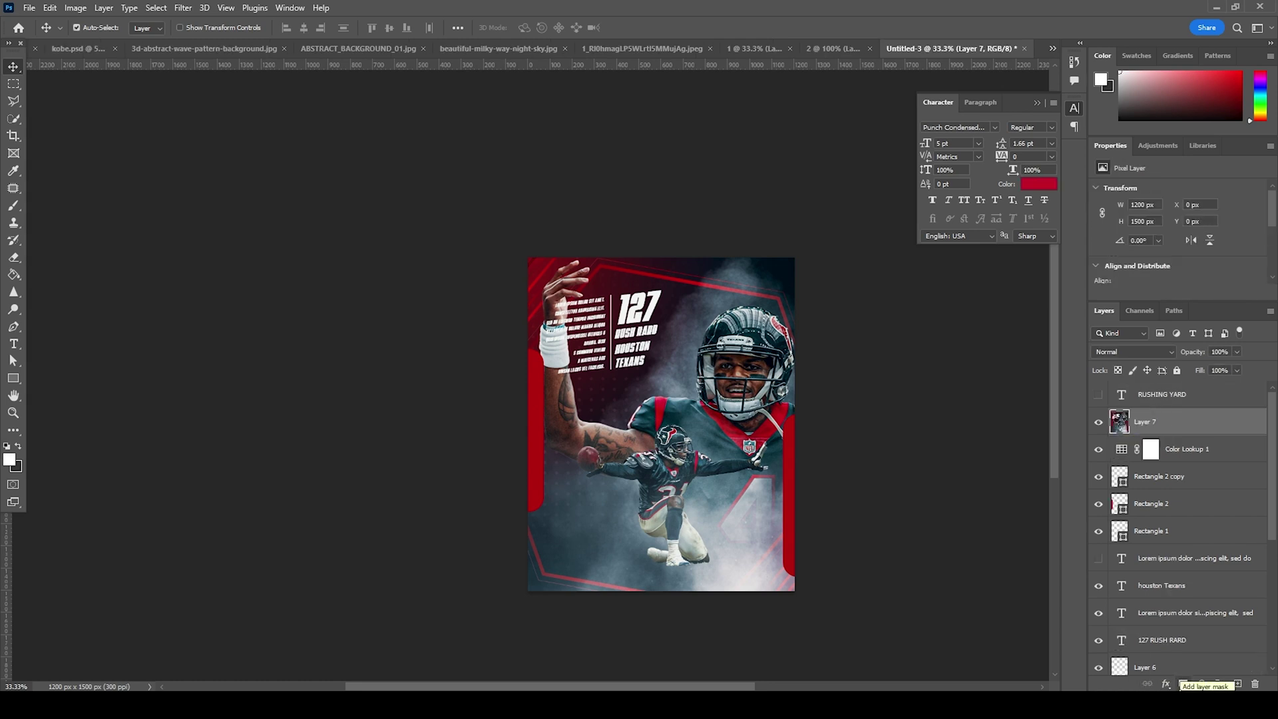
{"action": "left_click", "coordinate": [1183, 684]}
Add a white (ffffff) Solid Color fill layer between Color Lookup 1 and the stamped layer.
{"action": "left_click", "coordinate": [1118, 451]}
{"action": "left_click", "coordinate": [1201, 683]}
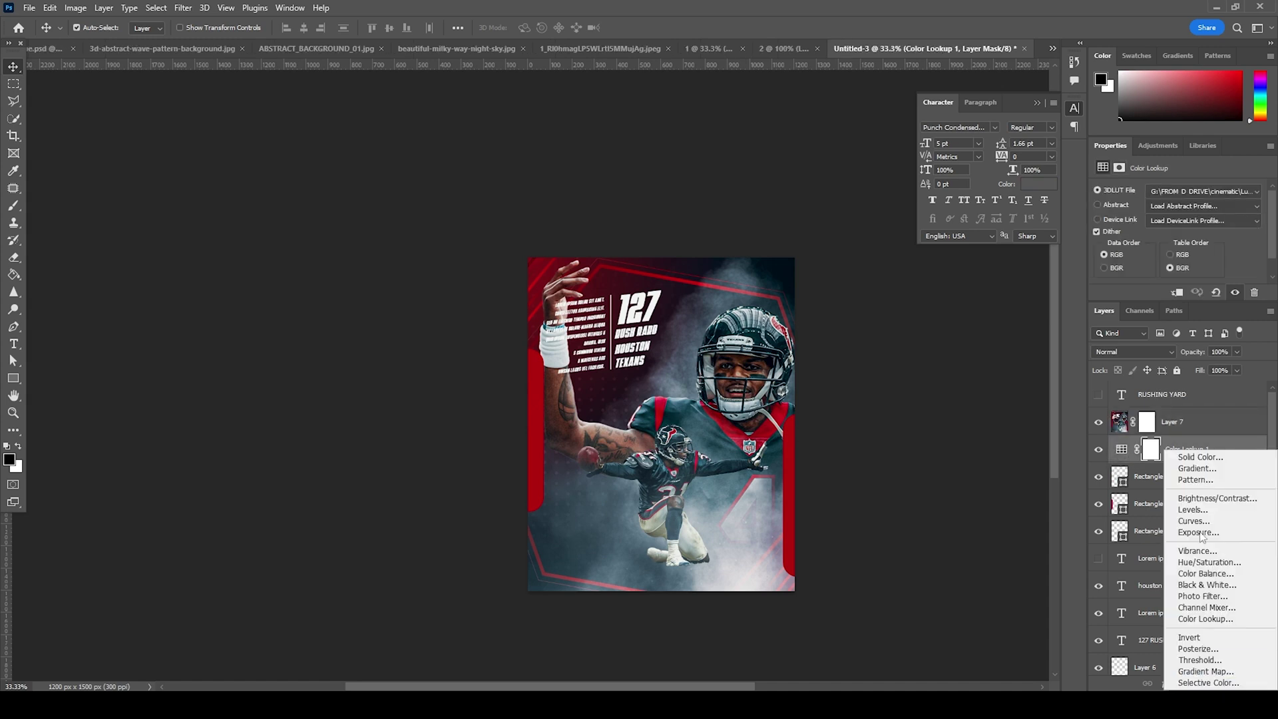
{"action": "left_click", "coordinate": [1191, 459]}
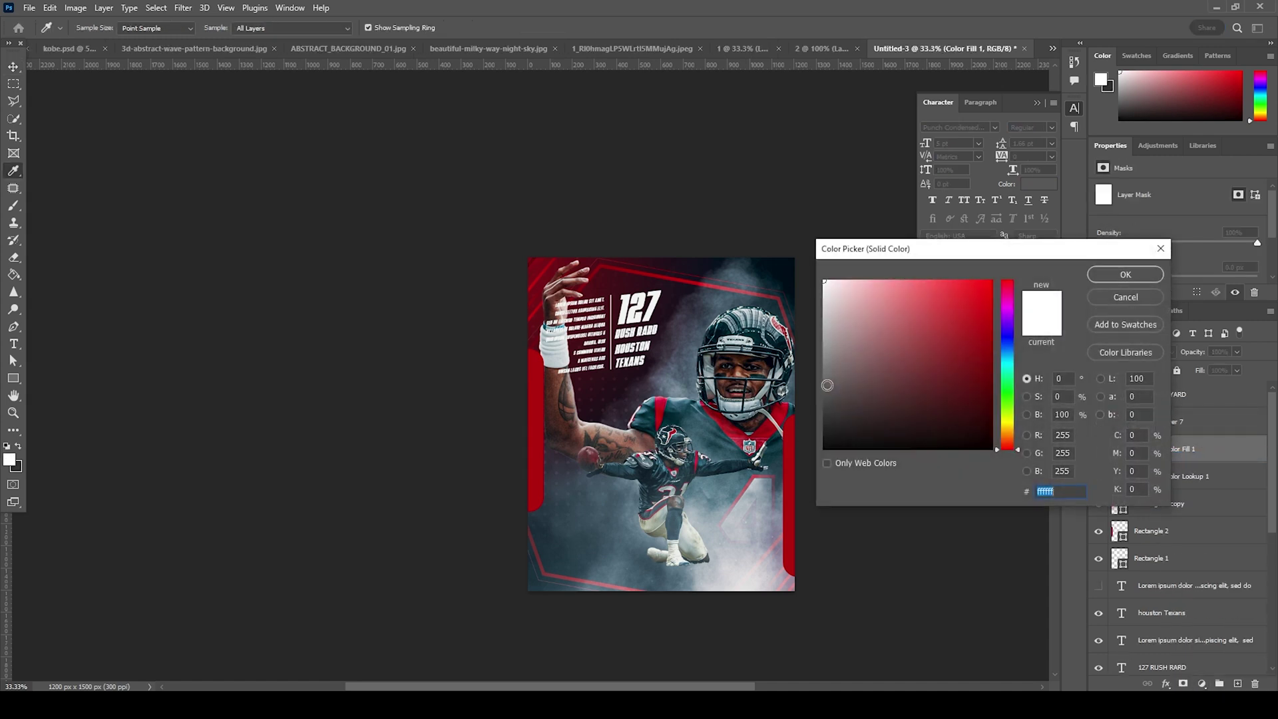
{"action": "left_click", "coordinate": [1096, 279]}
Target the stamped layer's mask and choose the burned & torn.psd brush from the burned&torn set.
{"action": "left_click", "coordinate": [1147, 424]}
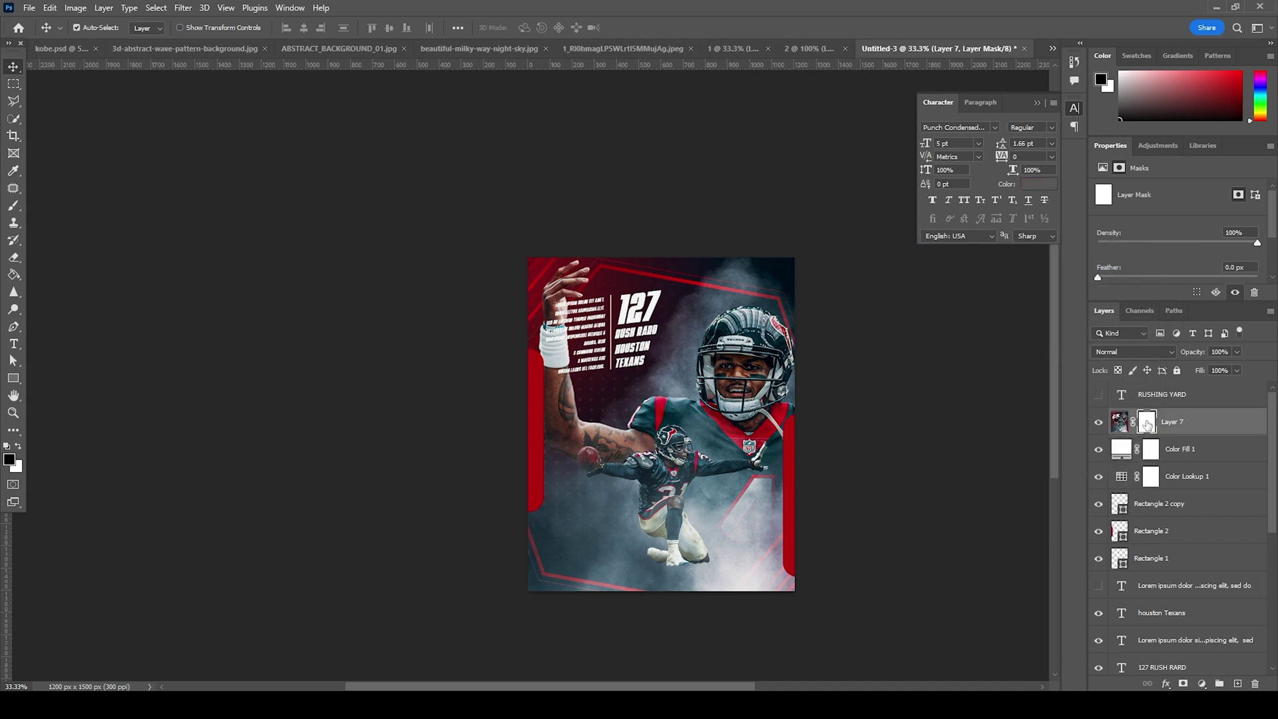
{"action": "key", "text": "b"}
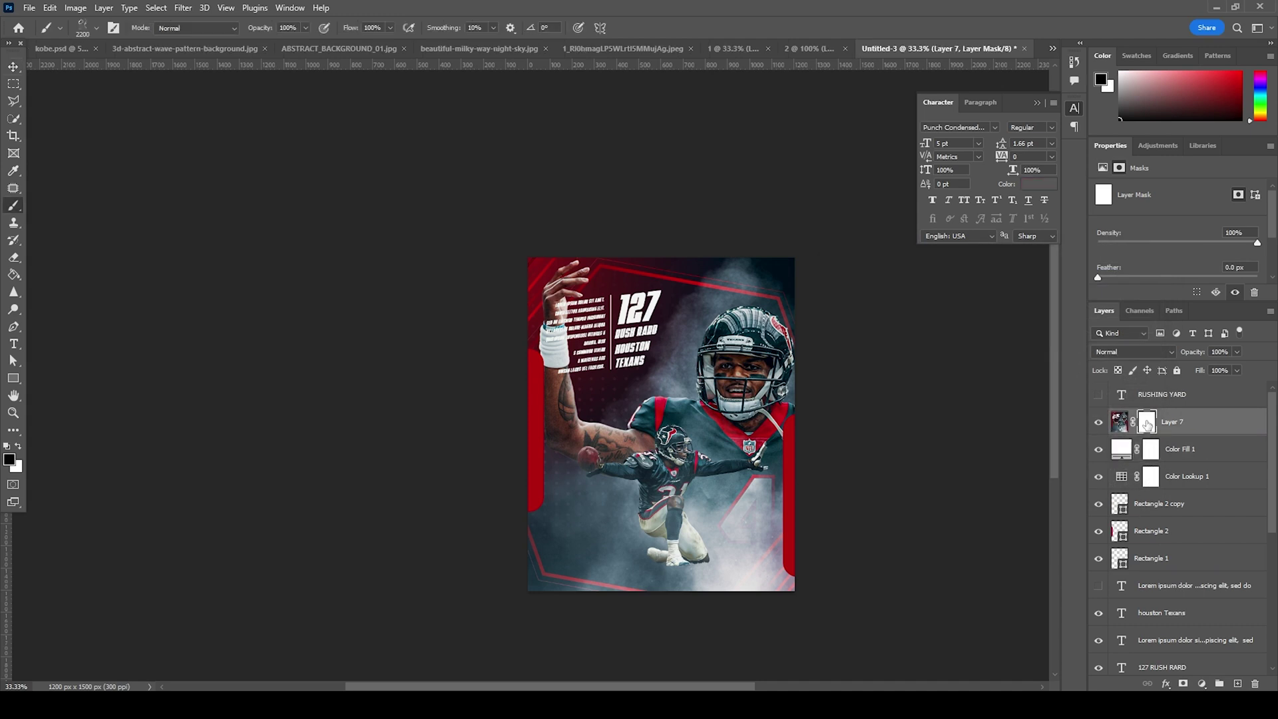
{"action": "left_click", "coordinate": [96, 28]}
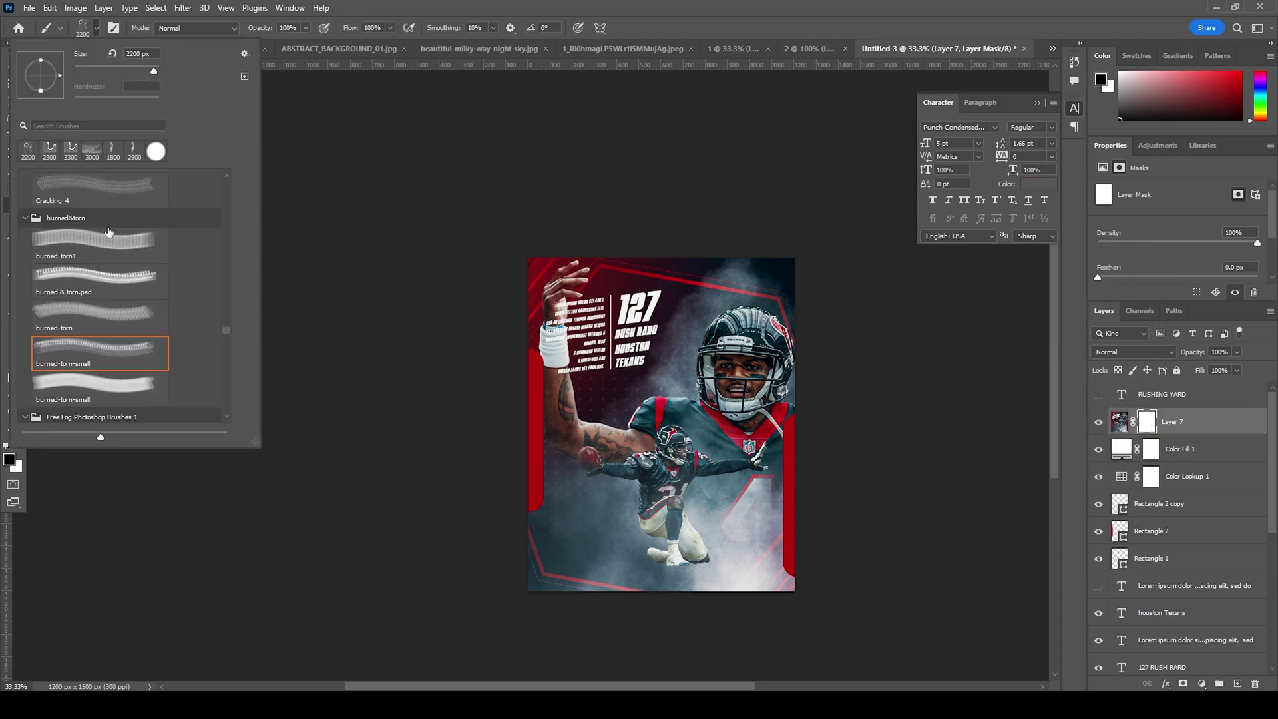
{"action": "left_click", "coordinate": [107, 386]}
{"action": "left_click", "coordinate": [98, 312]}
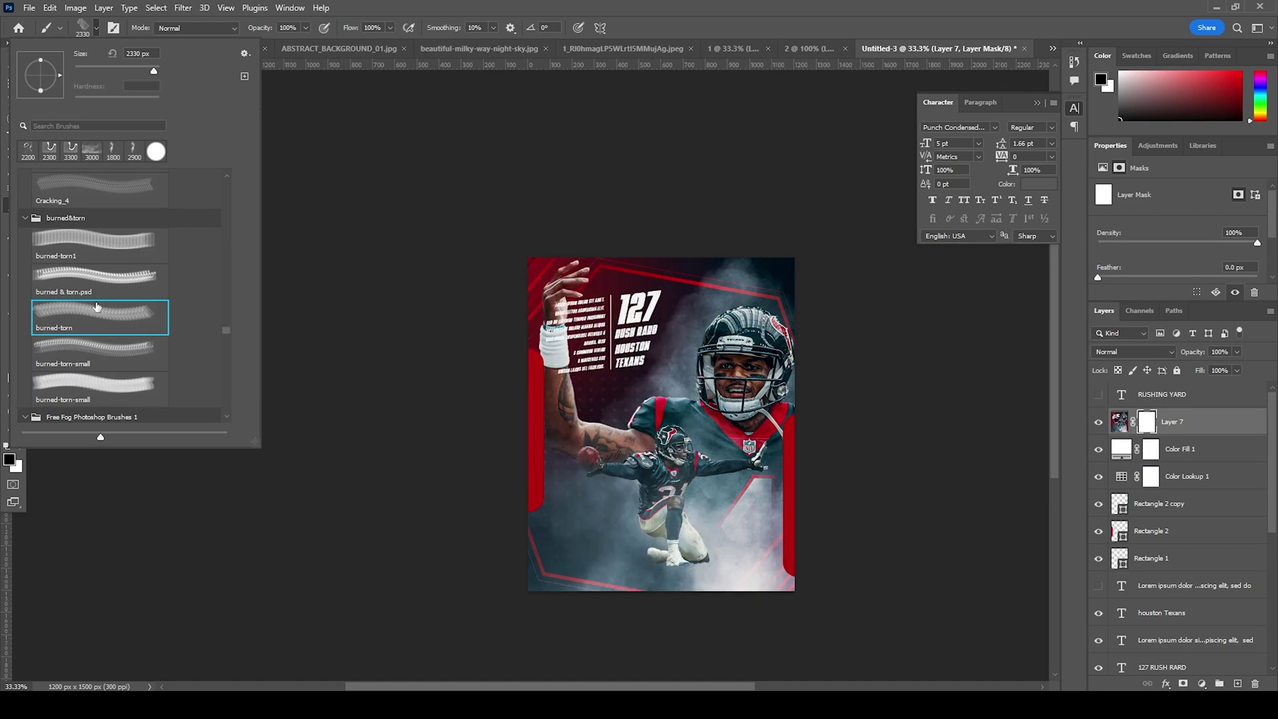
{"action": "left_click", "coordinate": [93, 273]}
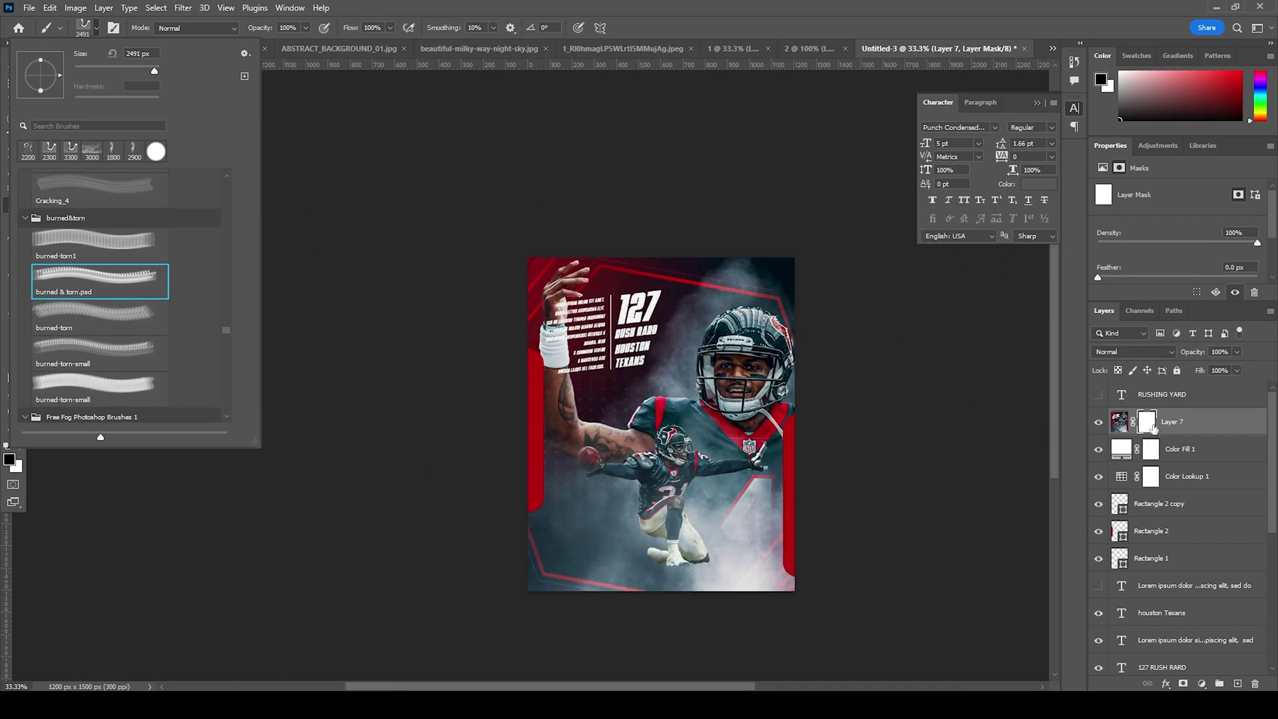
{"action": "left_click", "coordinate": [1153, 429]}
Stamp a black torn edge on the mask around the small player with the brush at 2100 px, undoing and repositioning misplaced stamps.
{"action": "key", "text": "bracketright"}
{"action": "key", "text": "bracketright"}
{"action": "key", "text": "bracketright"}
{"action": "key", "text": "bracketleft"}
{"action": "key", "text": "bracketleft"}
{"action": "key", "text": "bracketleft"}
{"action": "key", "text": "bracketleft"}
{"action": "key", "text": "bracketleft"}
{"action": "key", "text": "bracketleft"}
{"action": "key", "text": "bracketleft"}
{"action": "key", "text": "bracketleft"}
{"action": "key", "text": "bracketleft"}
{"action": "key", "text": "bracketleft"}
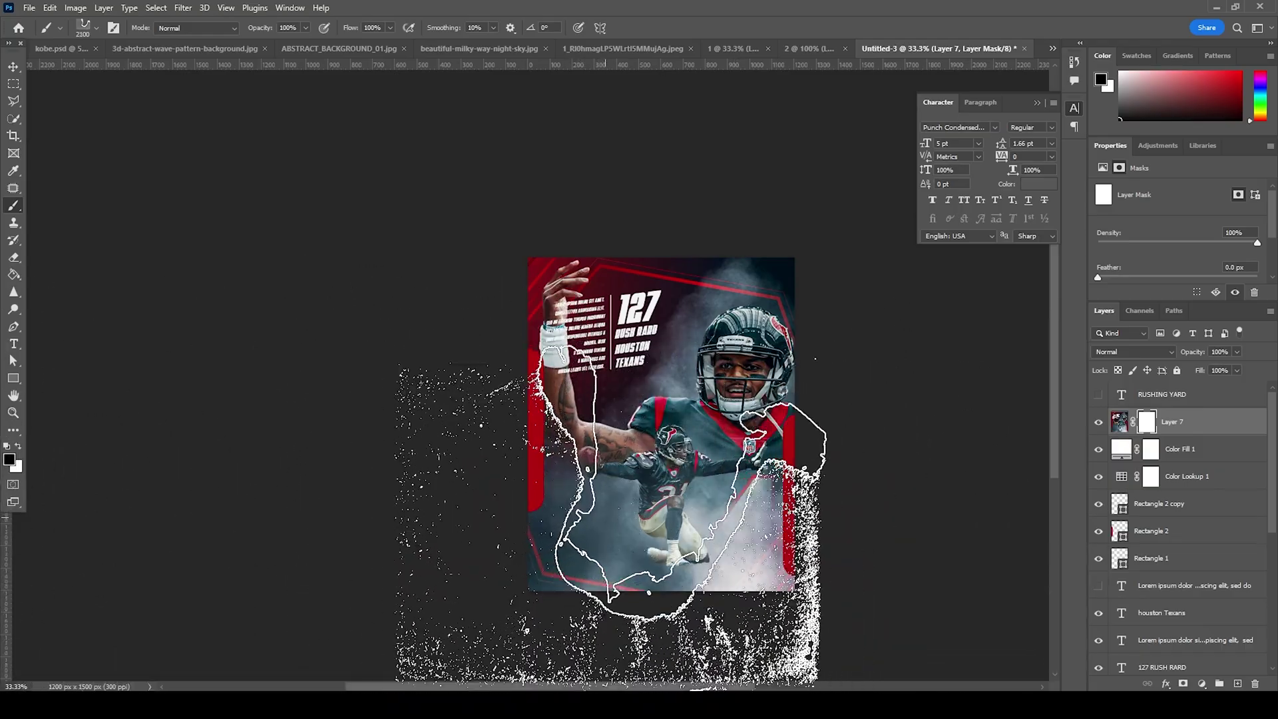
{"action": "left_click", "coordinate": [622, 519]}
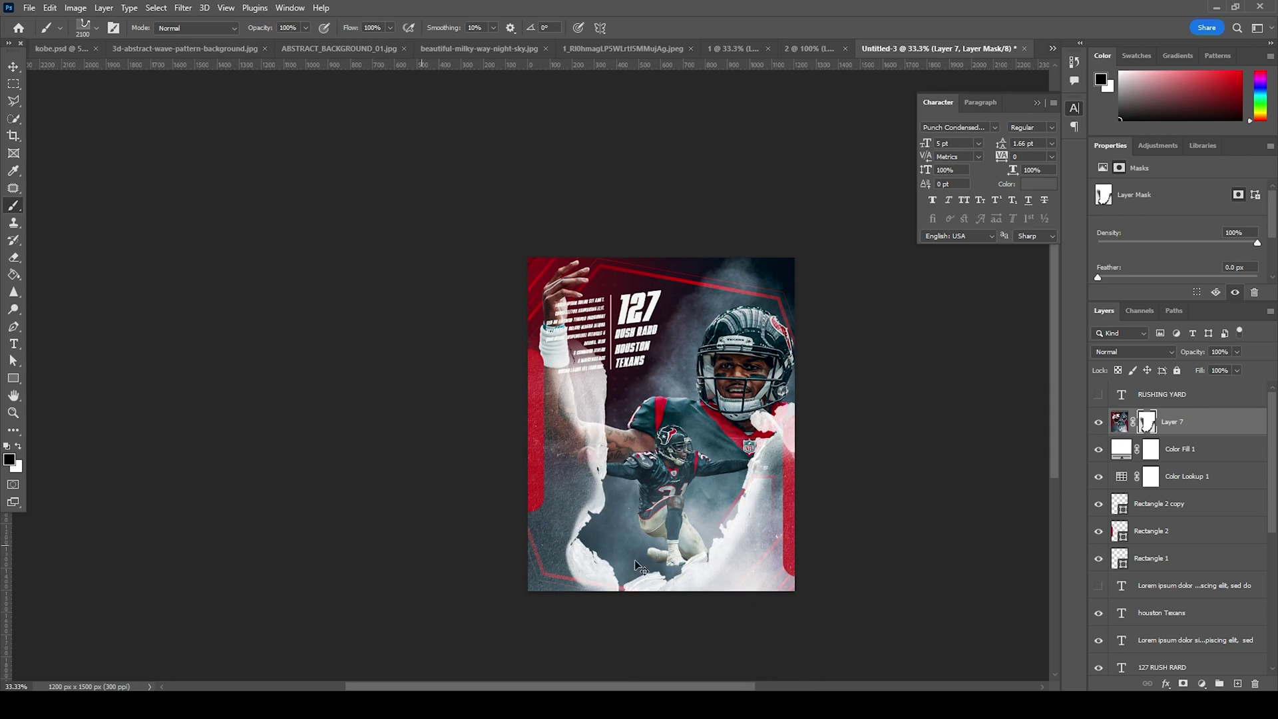
{"action": "key", "text": "ctrl+z"}
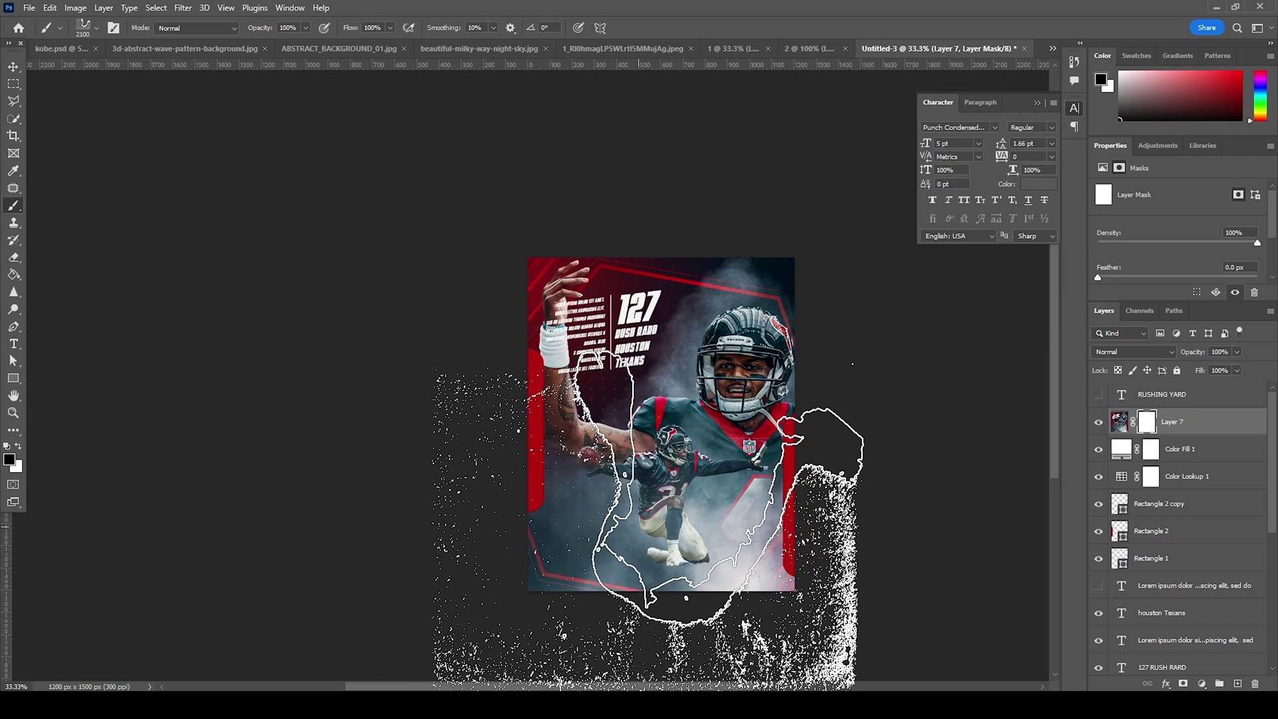
{"action": "left_click", "coordinate": [647, 519]}
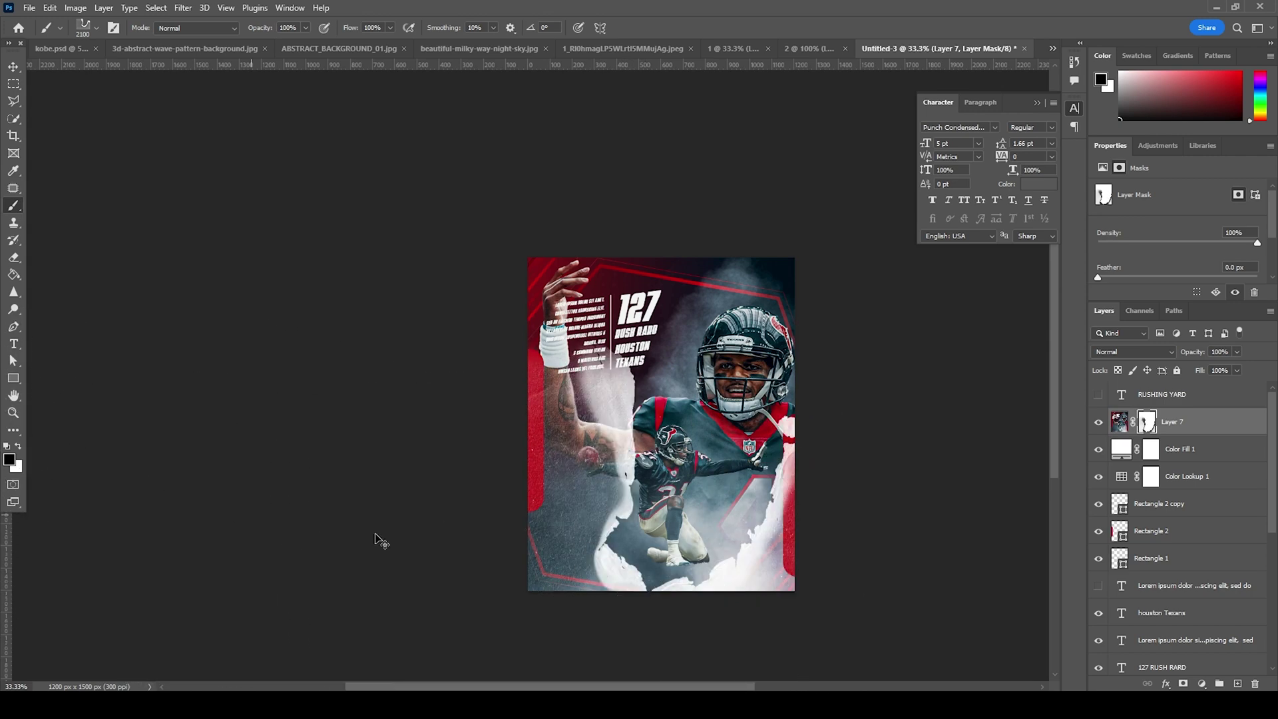
{"action": "key", "text": "ctrl+z"}
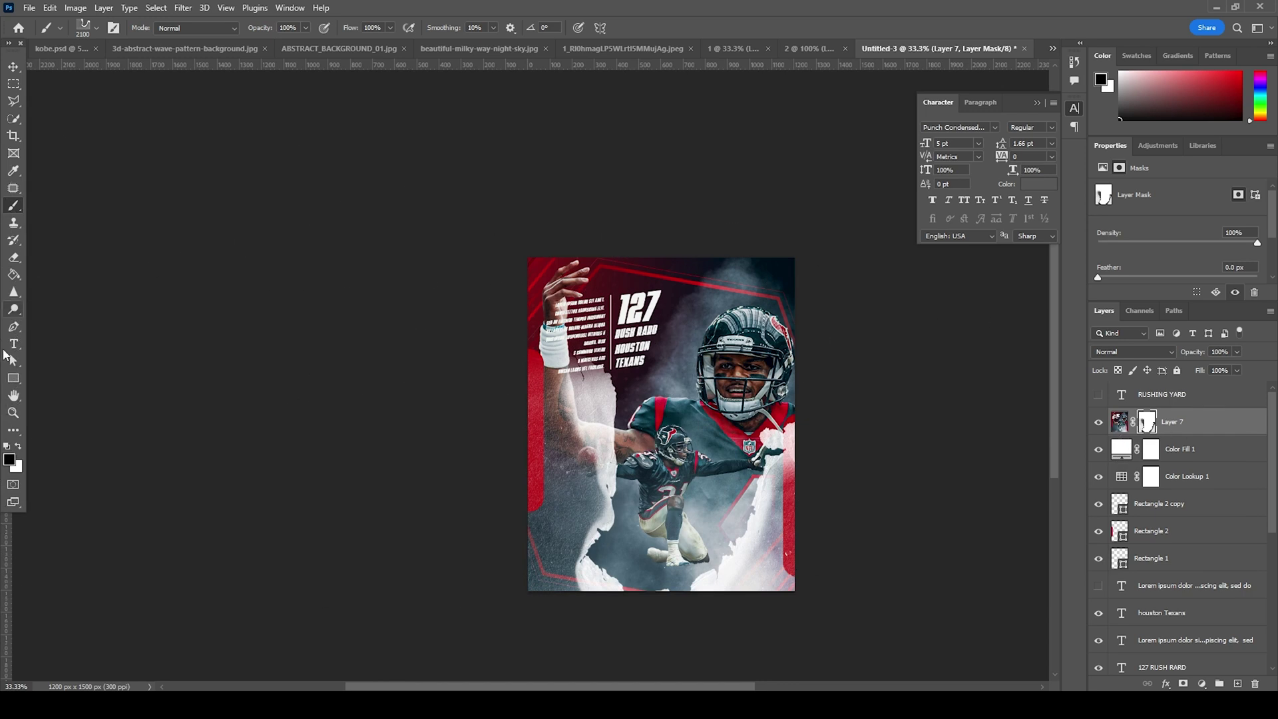
Choose the burned-torn-small brush from the burned&torn set and target the mask of Layer 7.
{"action": "left_click", "coordinate": [97, 30]}
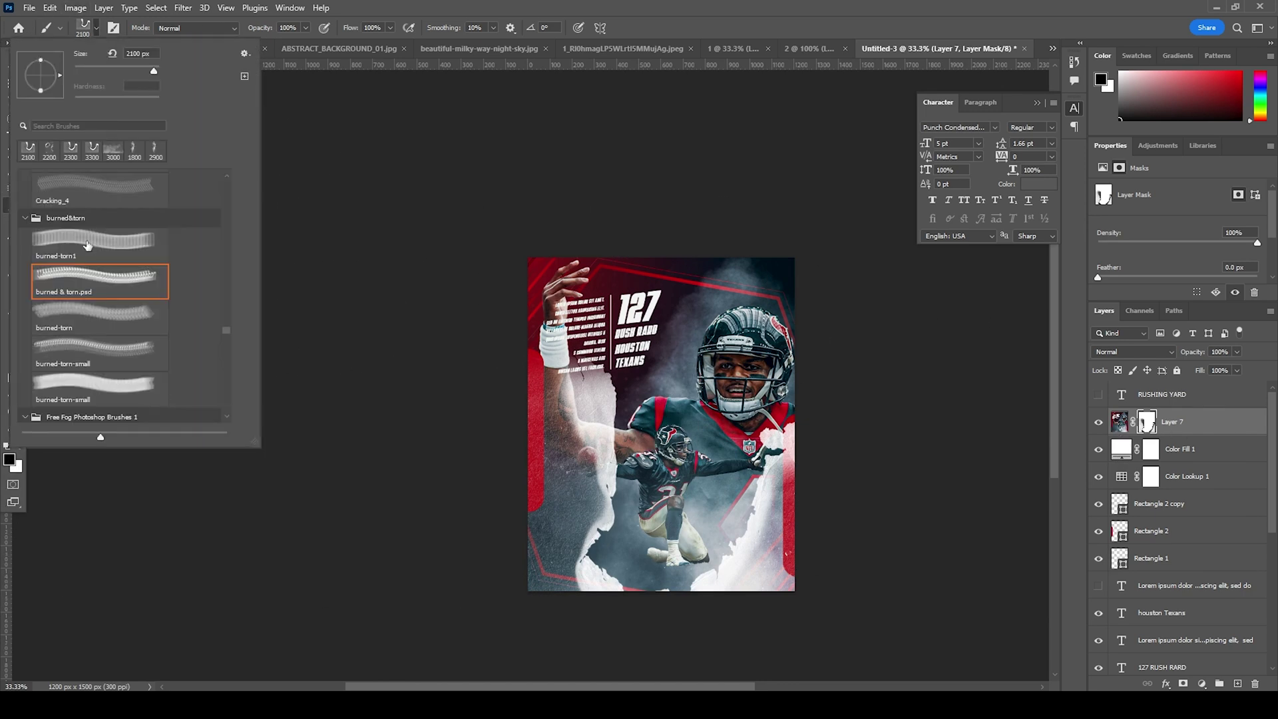
{"action": "left_click", "coordinate": [95, 316]}
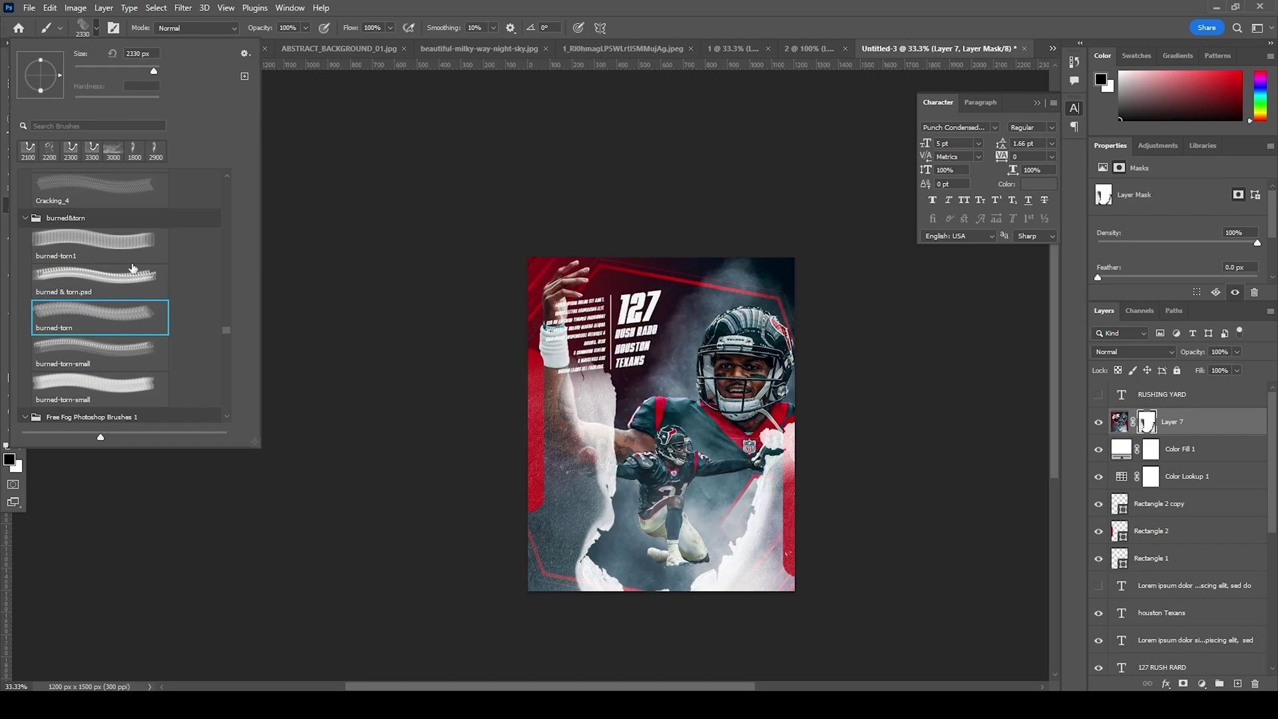
{"action": "left_click", "coordinate": [107, 350]}
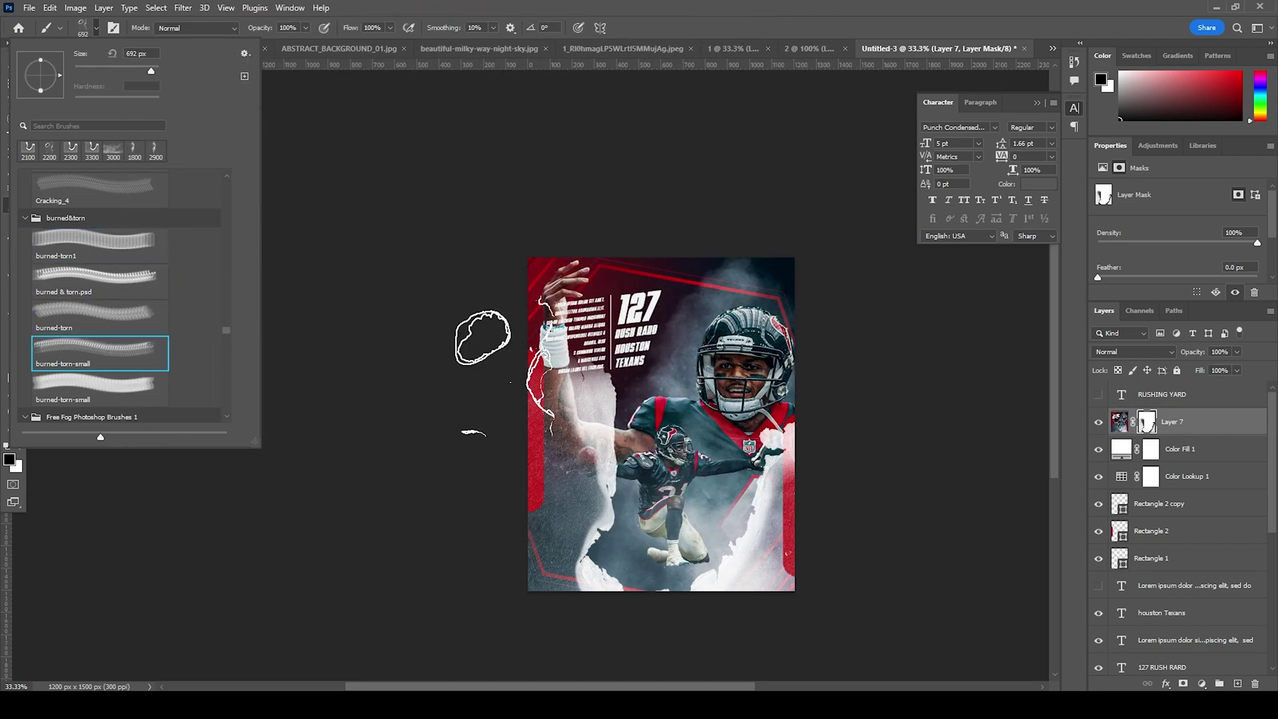
{"action": "left_click", "coordinate": [1147, 426]}
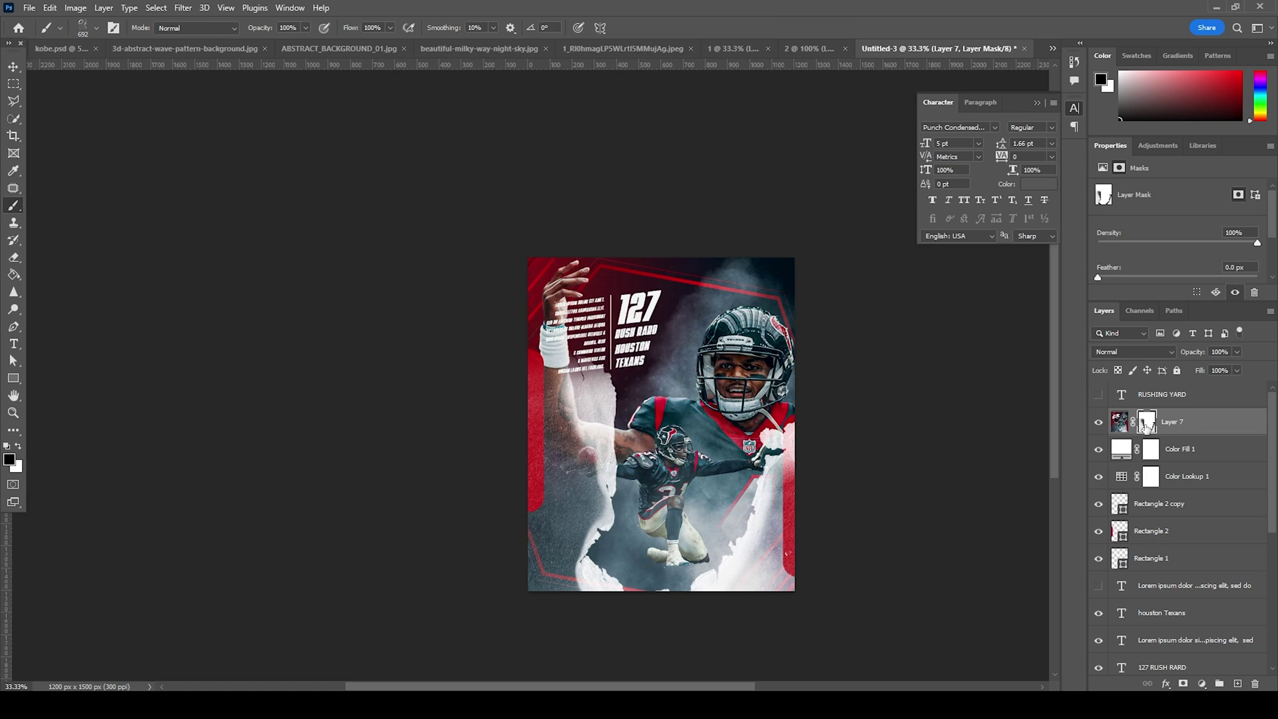
Enlarge the brush to 1700 px and stamp a torn edge on the mask along the artwork's upper edge, between the text and the helmet.
{"action": "key", "text": "bracketright"}
{"action": "key", "text": "bracketright"}
{"action": "key", "text": "bracketright"}
{"action": "key", "text": "bracketright"}
{"action": "key", "text": "bracketright"}
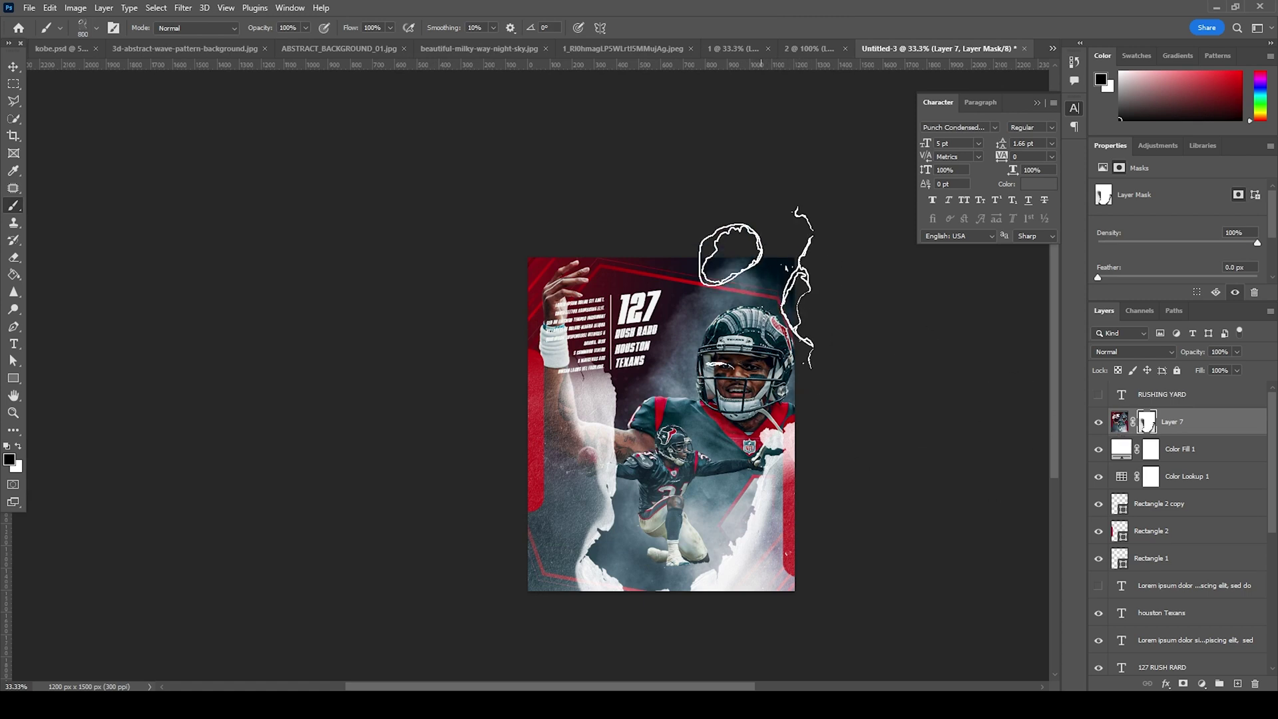
{"action": "key", "text": "bracketright"}
{"action": "key", "text": "bracketright"}
{"action": "key", "text": "bracketright"}
{"action": "key", "text": "bracketright"}
{"action": "key", "text": "bracketright"}
{"action": "key", "text": "bracketright"}
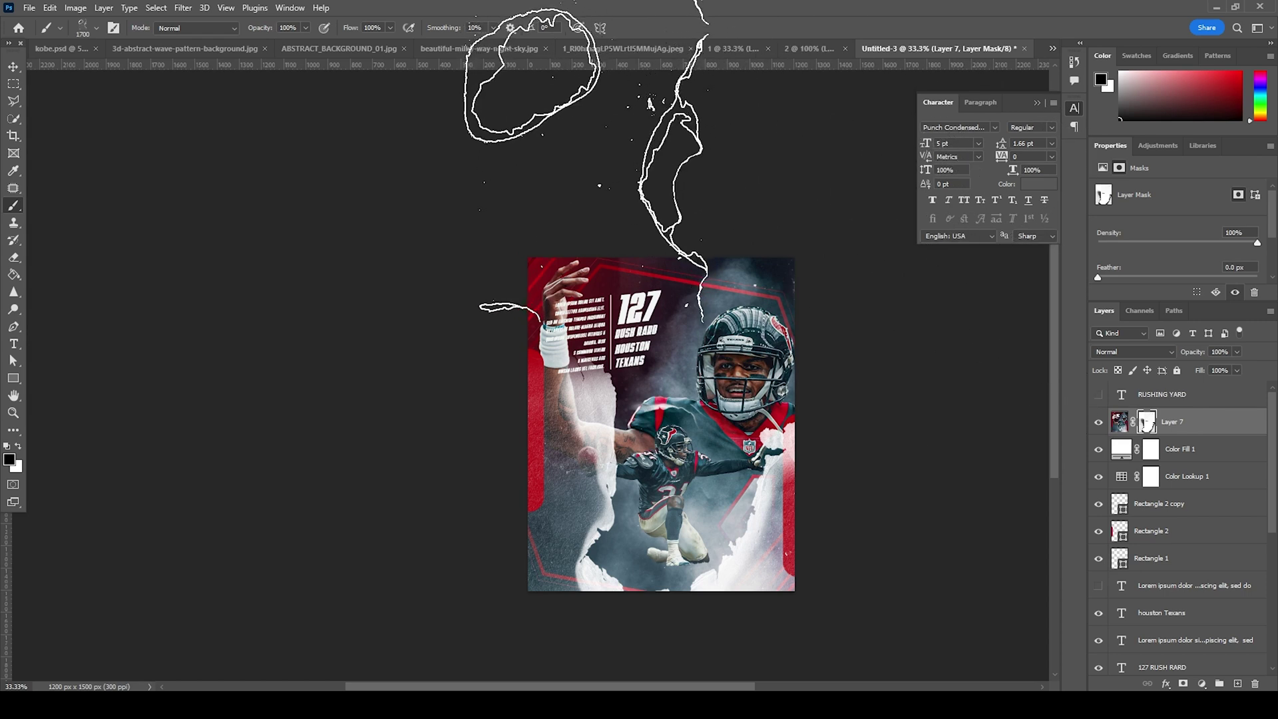
{"action": "left_click", "coordinate": [585, 173]}
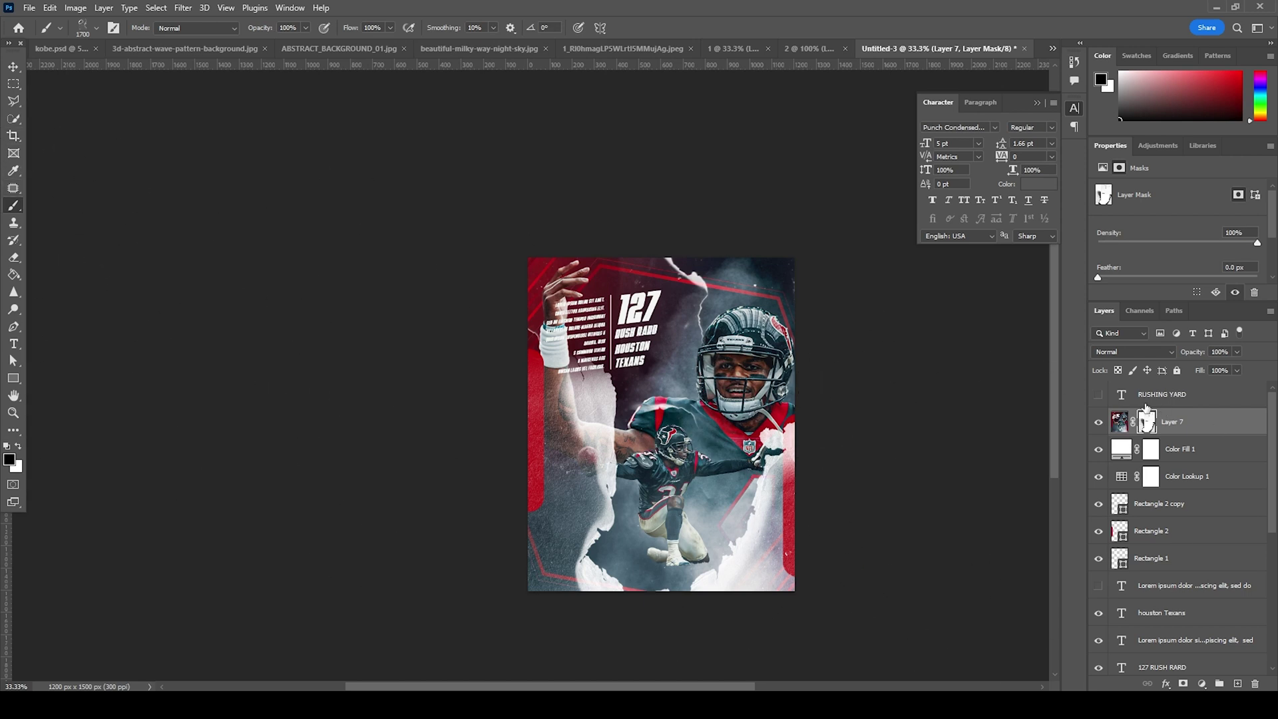
Show the RUSHING YARD text layer and set its text color to white (ffffff).
{"action": "left_click", "coordinate": [1099, 396]}
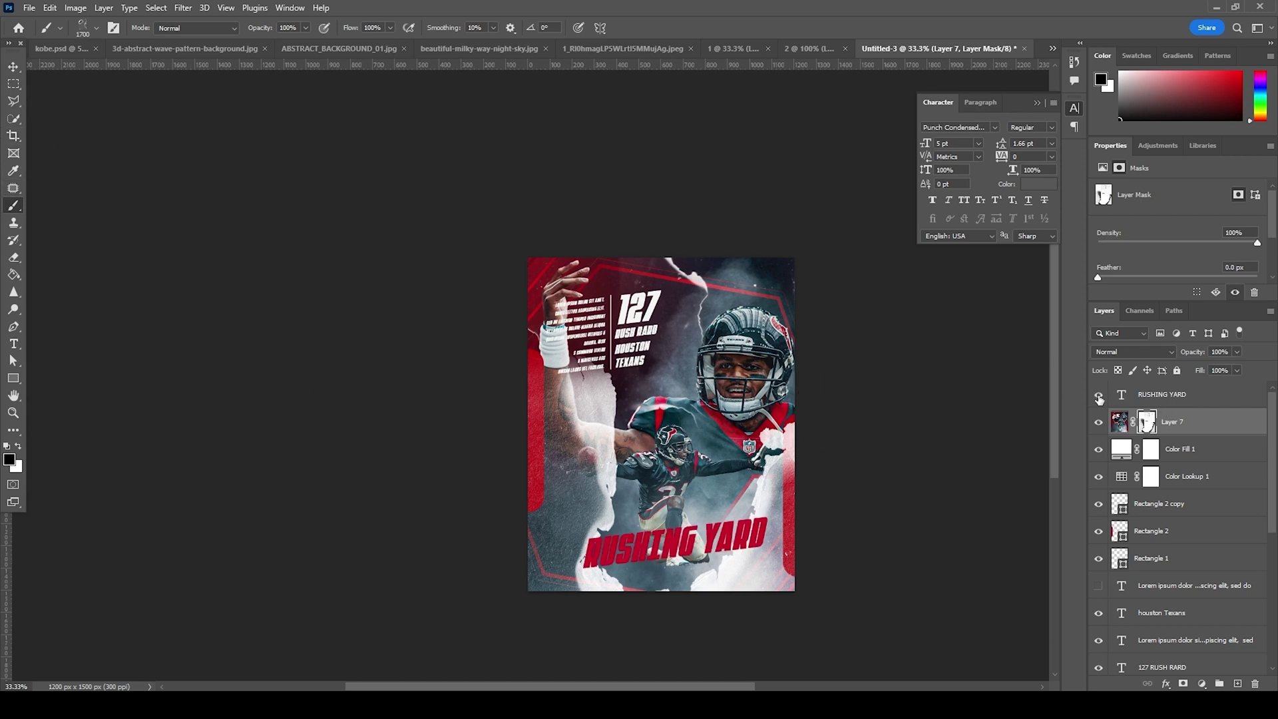
{"action": "double_click", "coordinate": [1120, 398]}
{"action": "left_click", "coordinate": [1185, 289]}
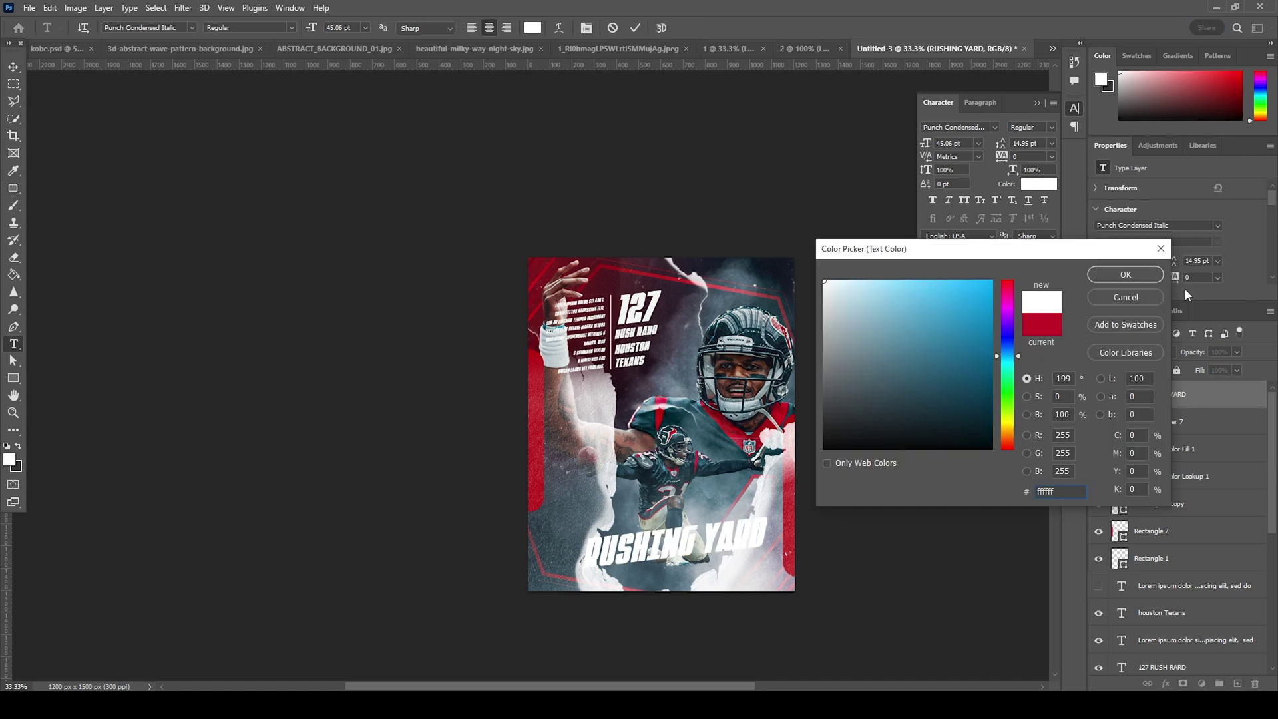
{"action": "left_click", "coordinate": [1124, 274]}
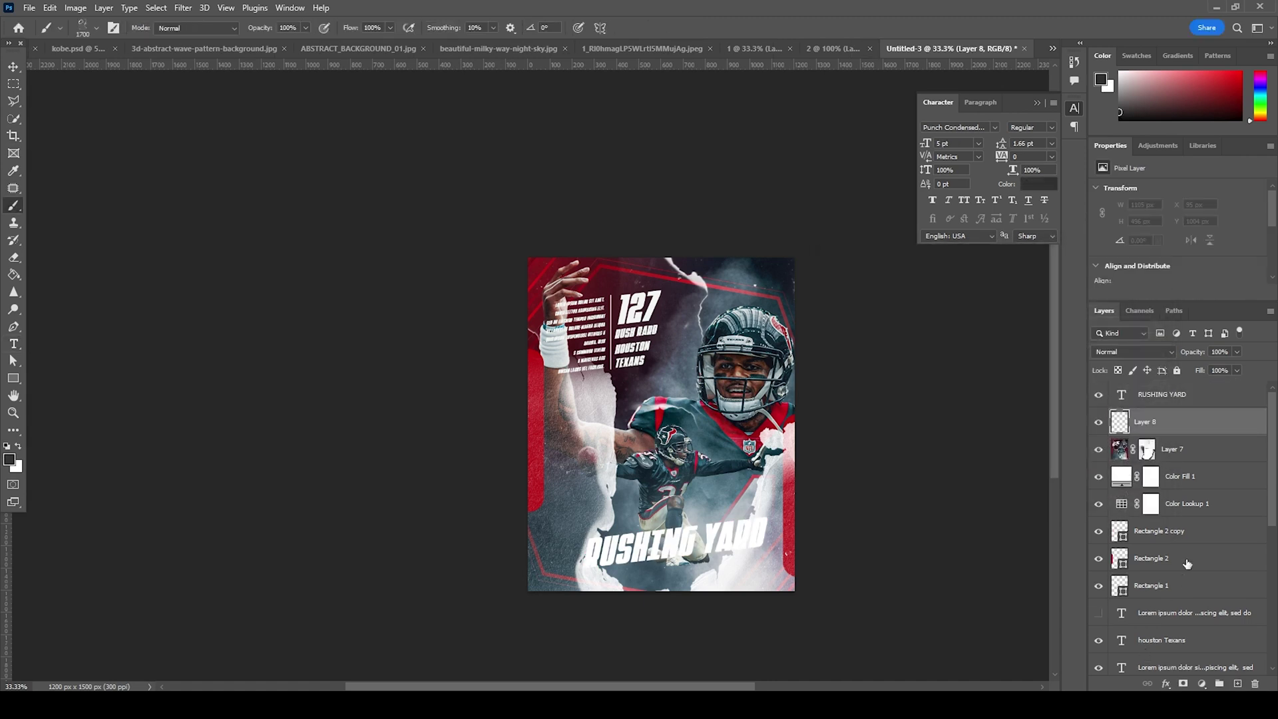
Add a new layer above Layer 7, fill it with 50% gray and set its blend mode to Soft Light.
{"action": "left_click", "coordinate": [61, 7]}
{"action": "left_click", "coordinate": [67, 213]}
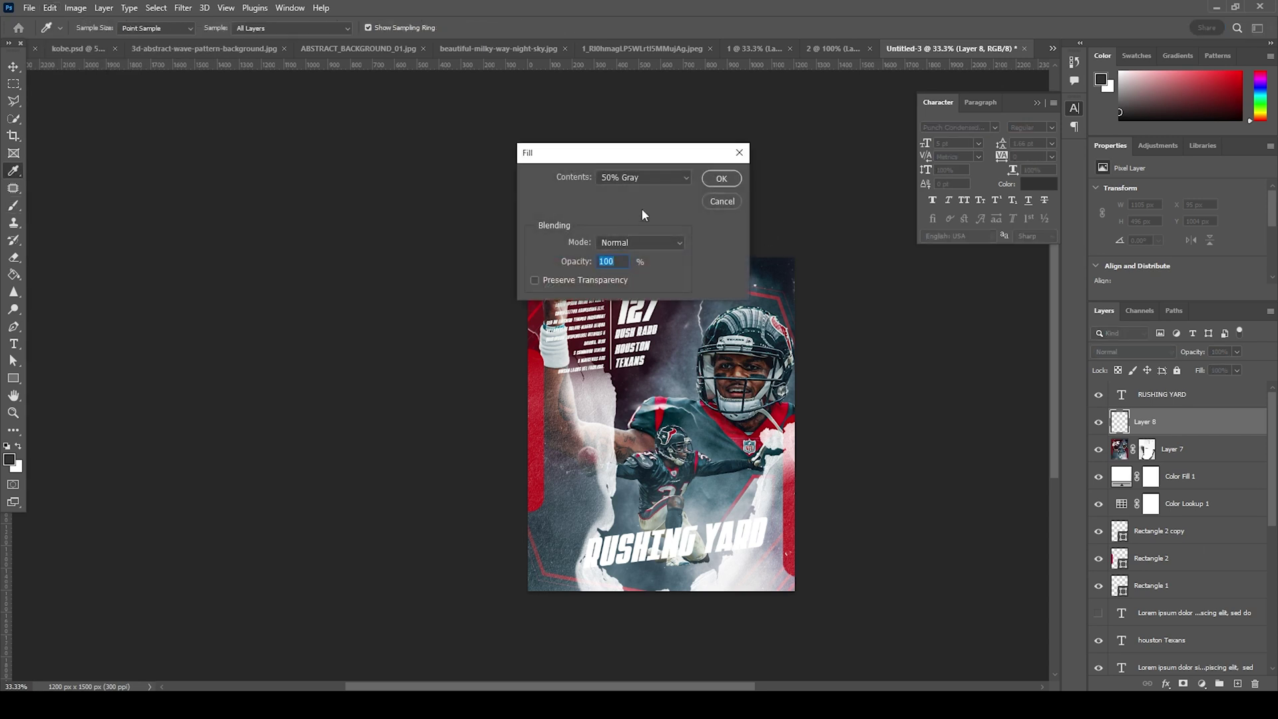
{"action": "left_click", "coordinate": [721, 179]}
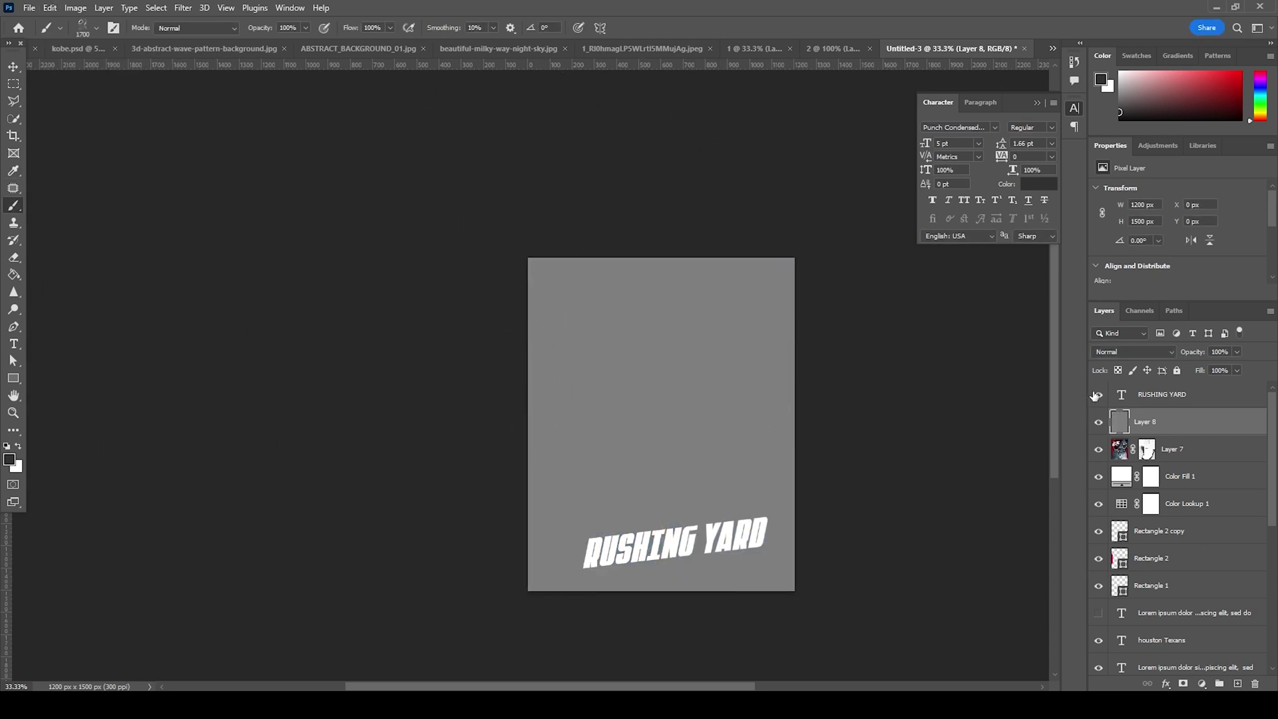
{"action": "left_click", "coordinate": [1130, 352]}
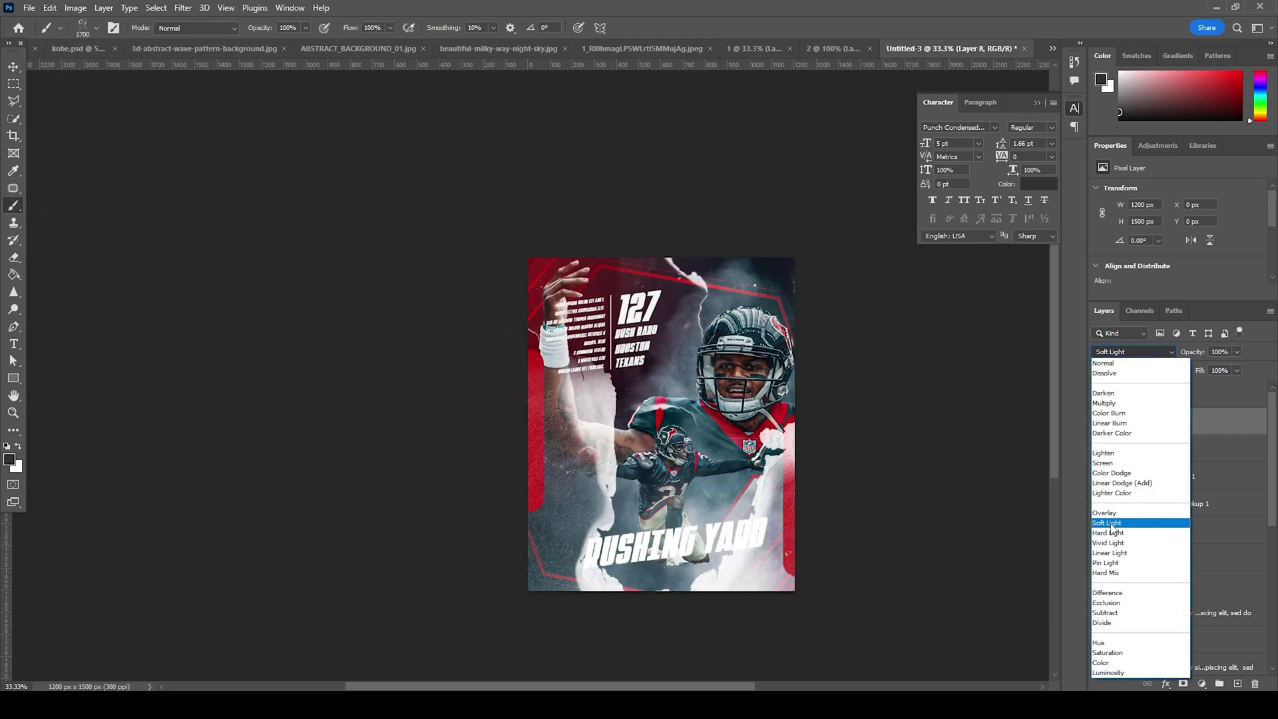
{"action": "left_click", "coordinate": [1118, 523]}
Darken the lower part of the artwork on the gray layer with the Burn tool reduced to 600 px, midtones at 50% exposure.
{"action": "left_click", "coordinate": [13, 310]}
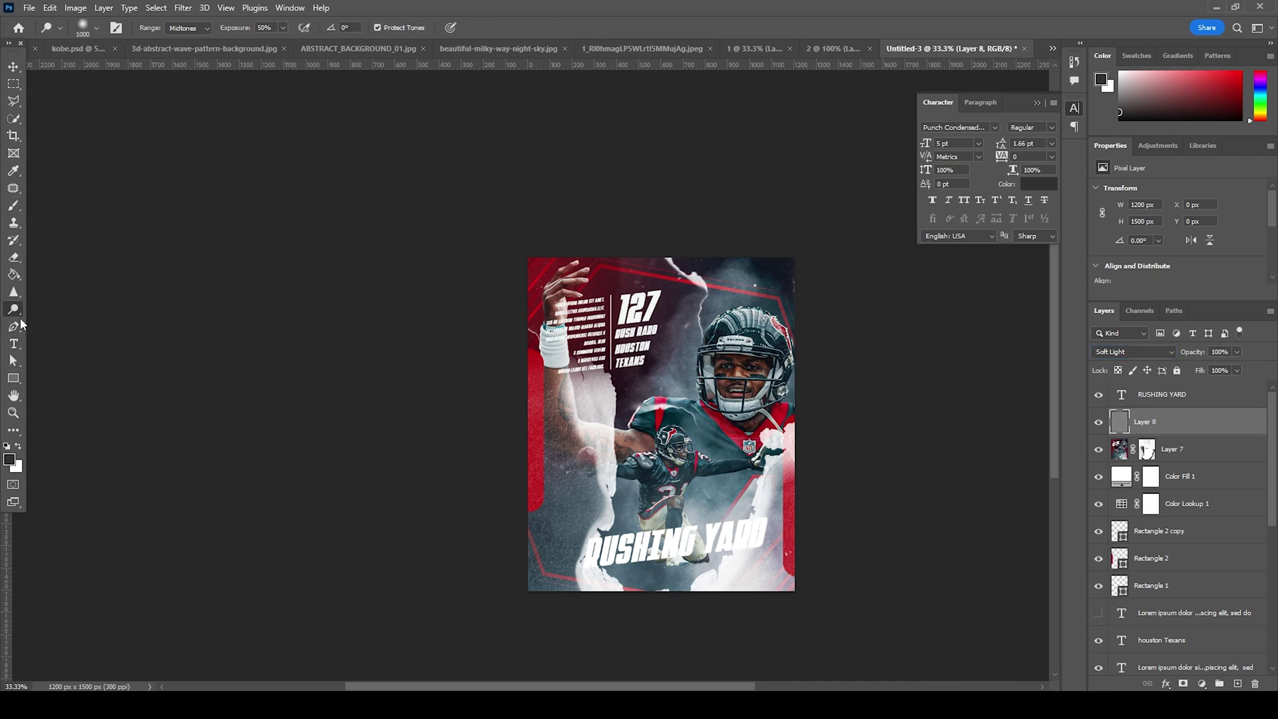
{"action": "left_click", "coordinate": [66, 323]}
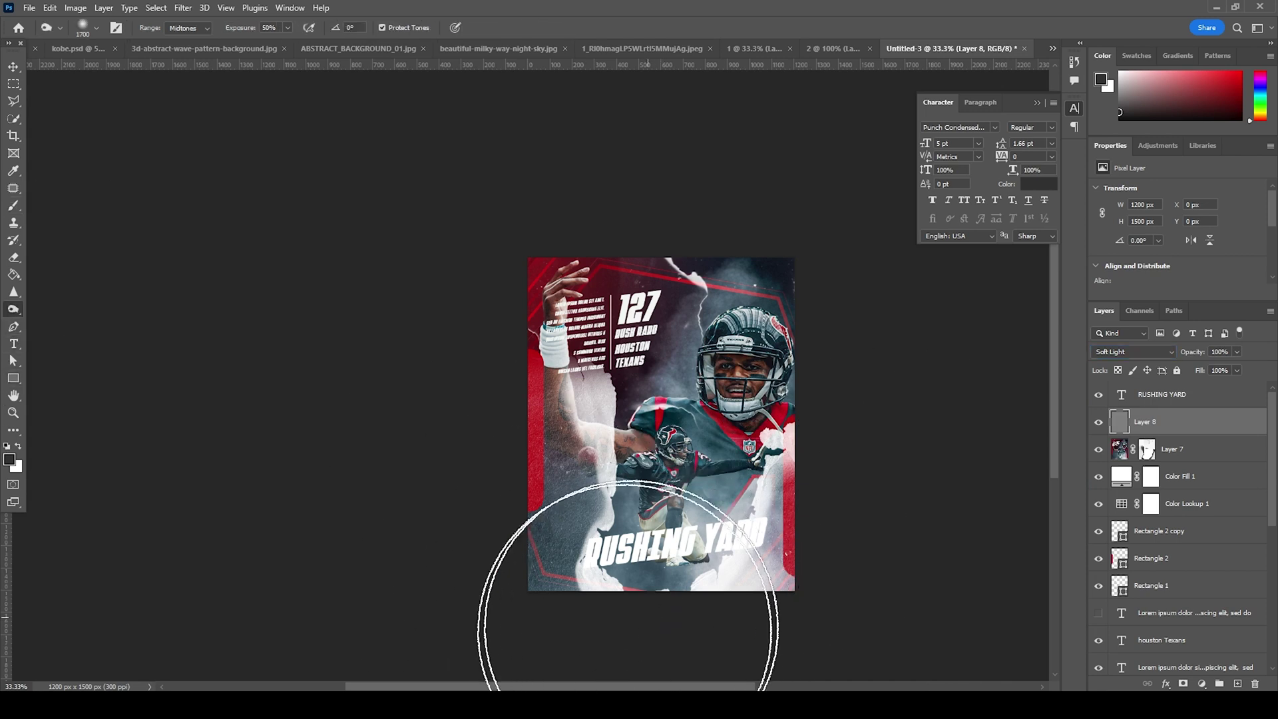
{"action": "key", "text": "bracketleft"}
{"action": "key", "text": "bracketleft"}
{"action": "key", "text": "bracketleft"}
{"action": "key", "text": "bracketleft"}
{"action": "key", "text": "bracketleft"}
{"action": "key", "text": "bracketleft"}
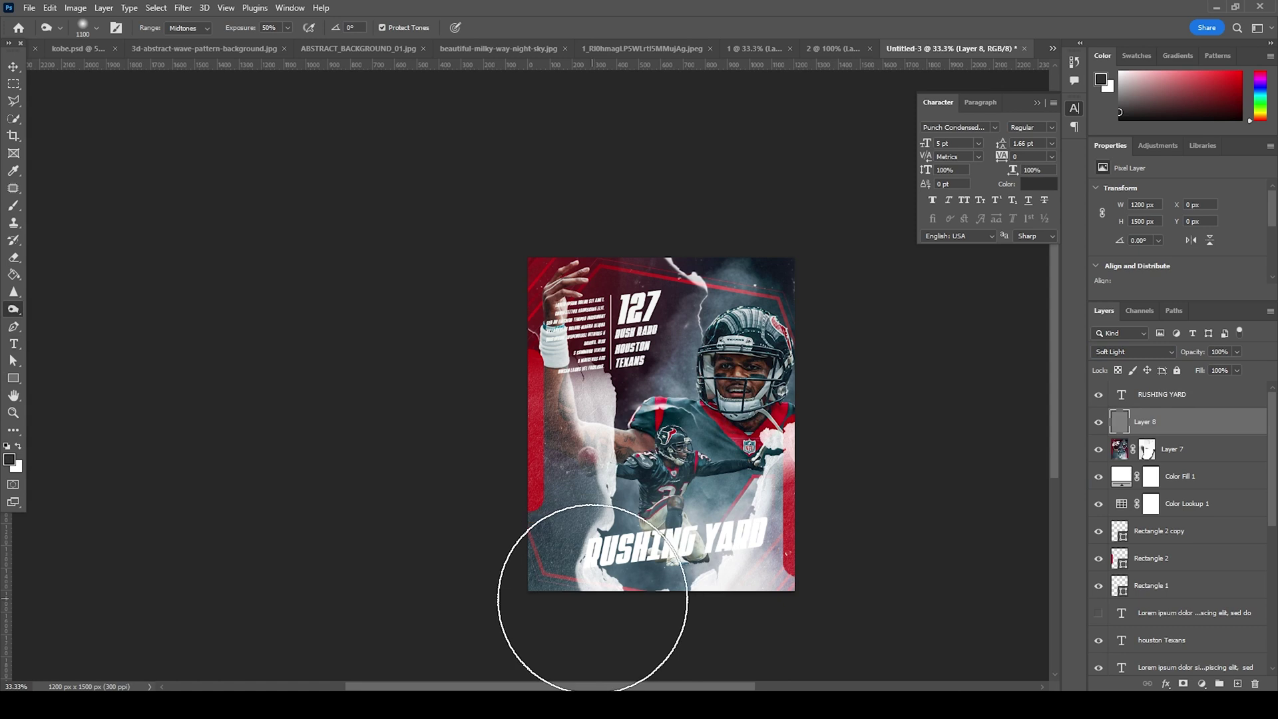
{"action": "key", "text": "bracketleft"}
{"action": "key", "text": "bracketleft"}
{"action": "key", "text": "bracketleft"}
{"action": "key", "text": "bracketleft"}
{"action": "key", "text": "bracketleft"}
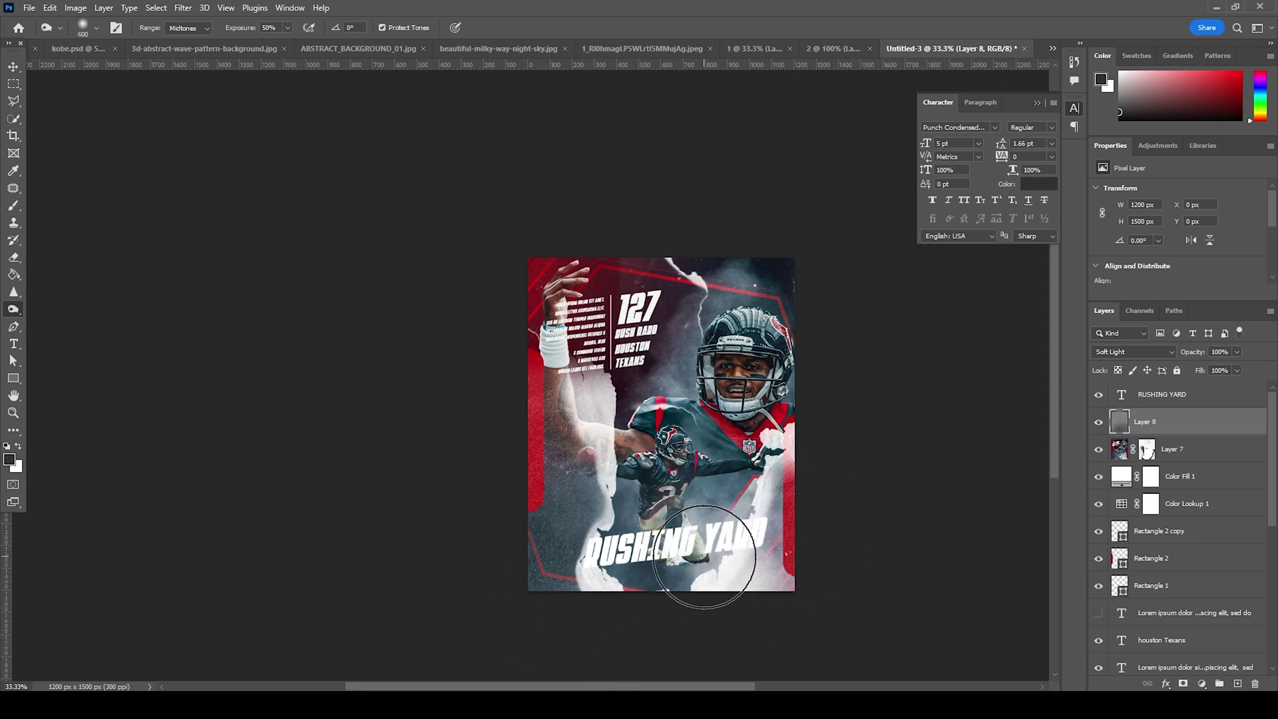
{"action": "mouse_move", "coordinate": [554, 543]}
{"action": "left_mouse_down"}
{"action": "mouse_move", "coordinate": [636, 551]}
{"action": "mouse_move", "coordinate": [613, 573]}
{"action": "mouse_move", "coordinate": [726, 543]}
{"action": "mouse_move", "coordinate": [679, 538]}
{"action": "left_mouse_up"}
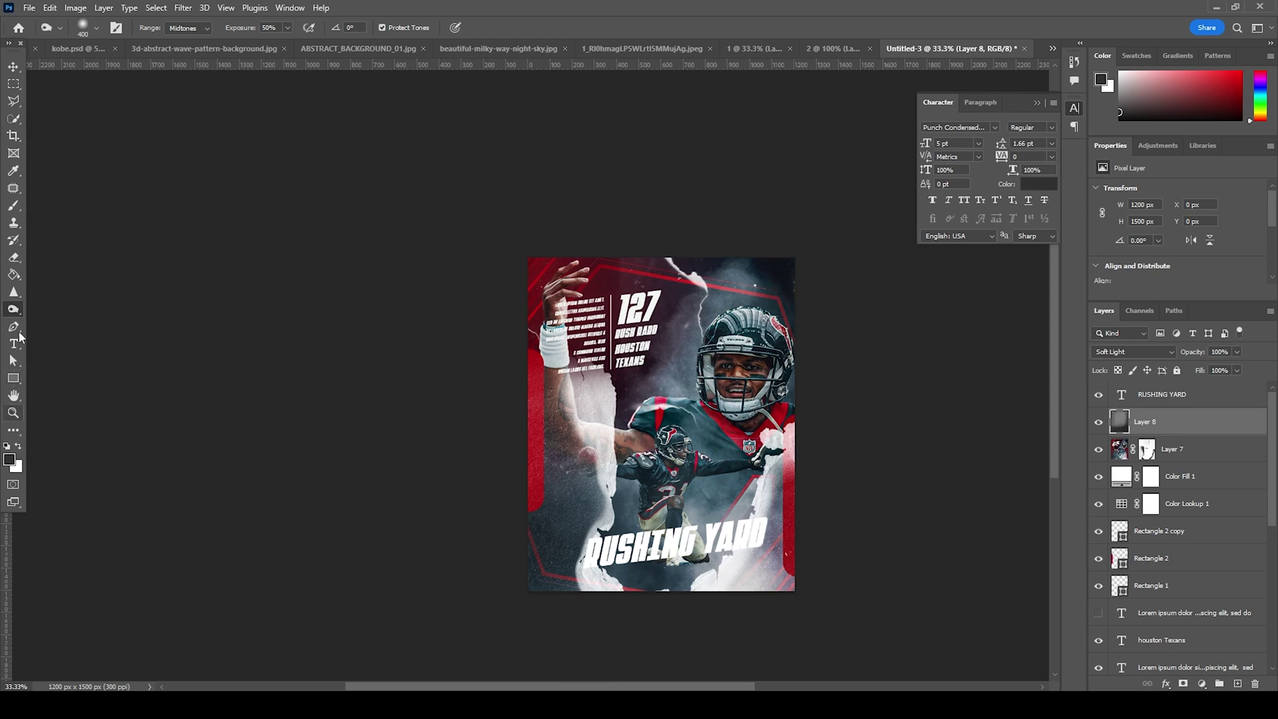
Brighten both players' faces on the gray layer with the Dodge tool reduced to 250 px and 175 px, midtones at 50% exposure.
{"action": "left_click_drag", "start_coordinate": [13, 309], "coordinate": [77, 336]}
{"action": "left_click", "coordinate": [67, 308]}
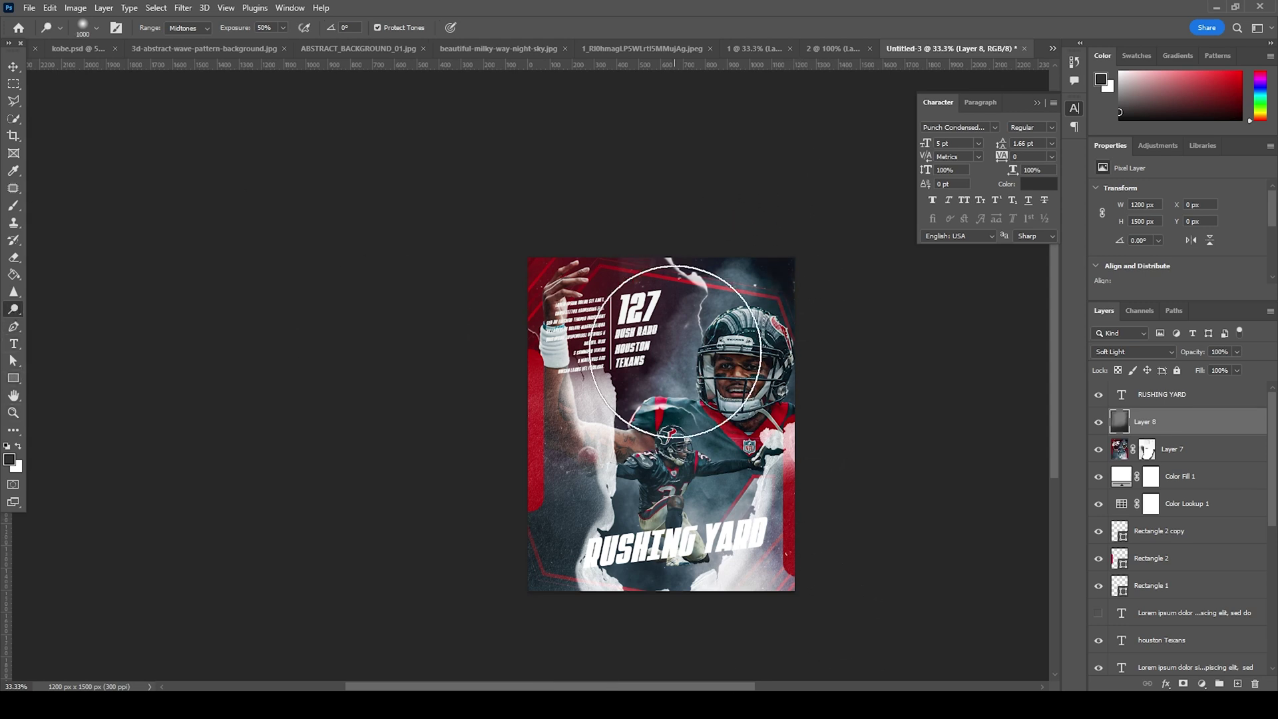
{"action": "key", "text": "bracketleft"}
{"action": "key", "text": "bracketleft"}
{"action": "key", "text": "bracketleft"}
{"action": "key", "text": "bracketleft"}
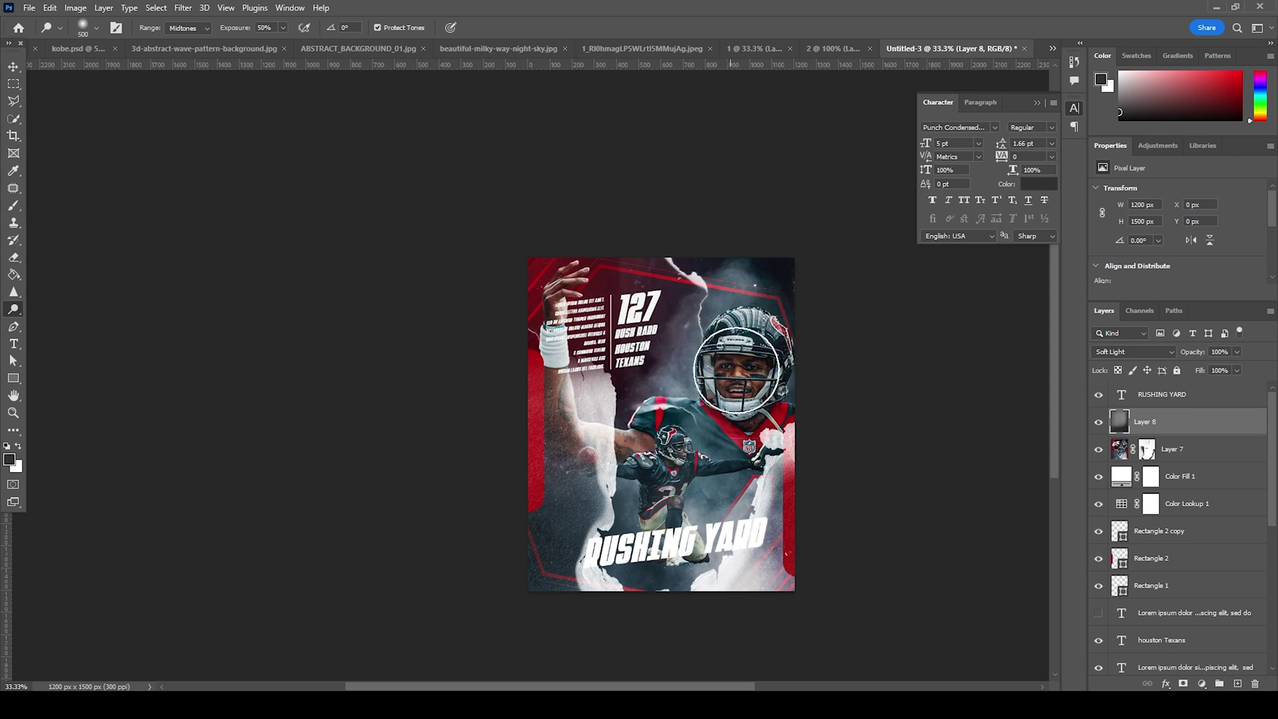
{"action": "key", "text": "bracketleft"}
{"action": "key", "text": "bracketleft"}
{"action": "key", "text": "bracketleft"}
{"action": "key", "text": "bracketleft"}
{"action": "key", "text": "bracketleft"}
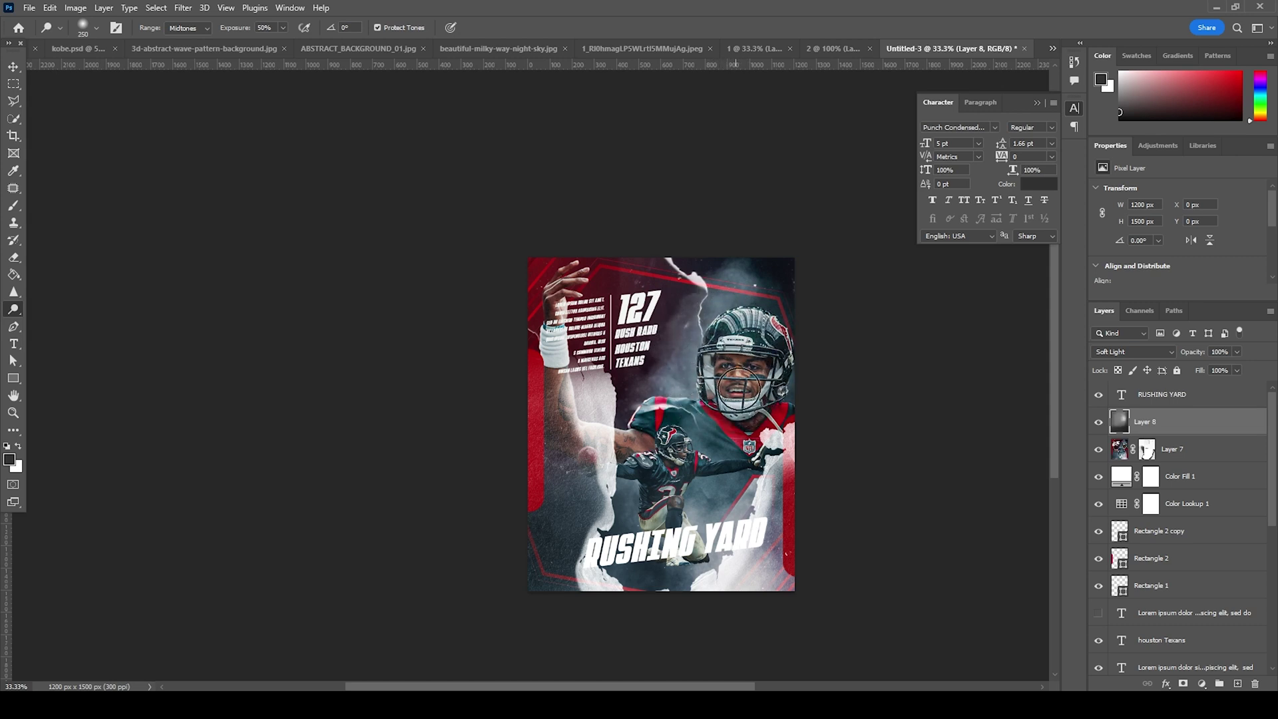
{"action": "mouse_move", "coordinate": [688, 439]}
{"action": "left_mouse_down"}
{"action": "mouse_move", "coordinate": [684, 459]}
{"action": "mouse_move", "coordinate": [687, 446]}
{"action": "left_mouse_up"}
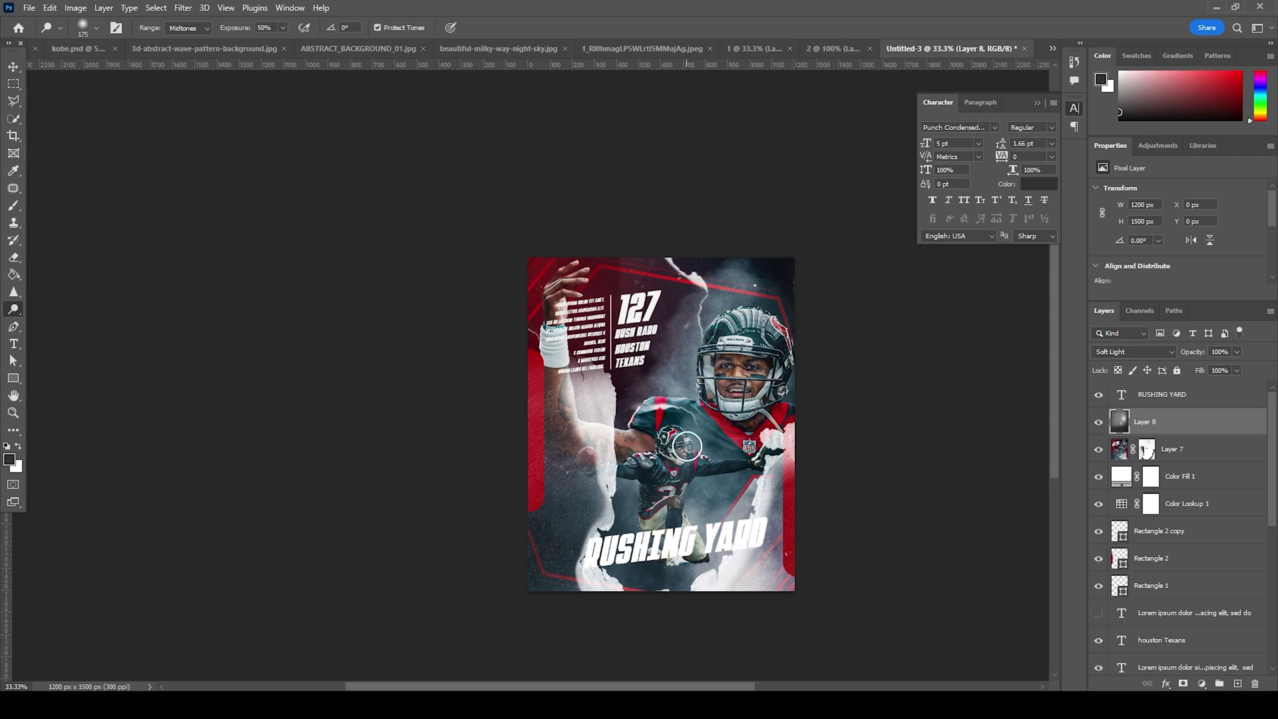
Apply a black Outer Glow to the RUSHING YARD text with Normal blending, 59% opacity, 5% spread and 250 px size.
{"action": "left_click", "coordinate": [1120, 396]}
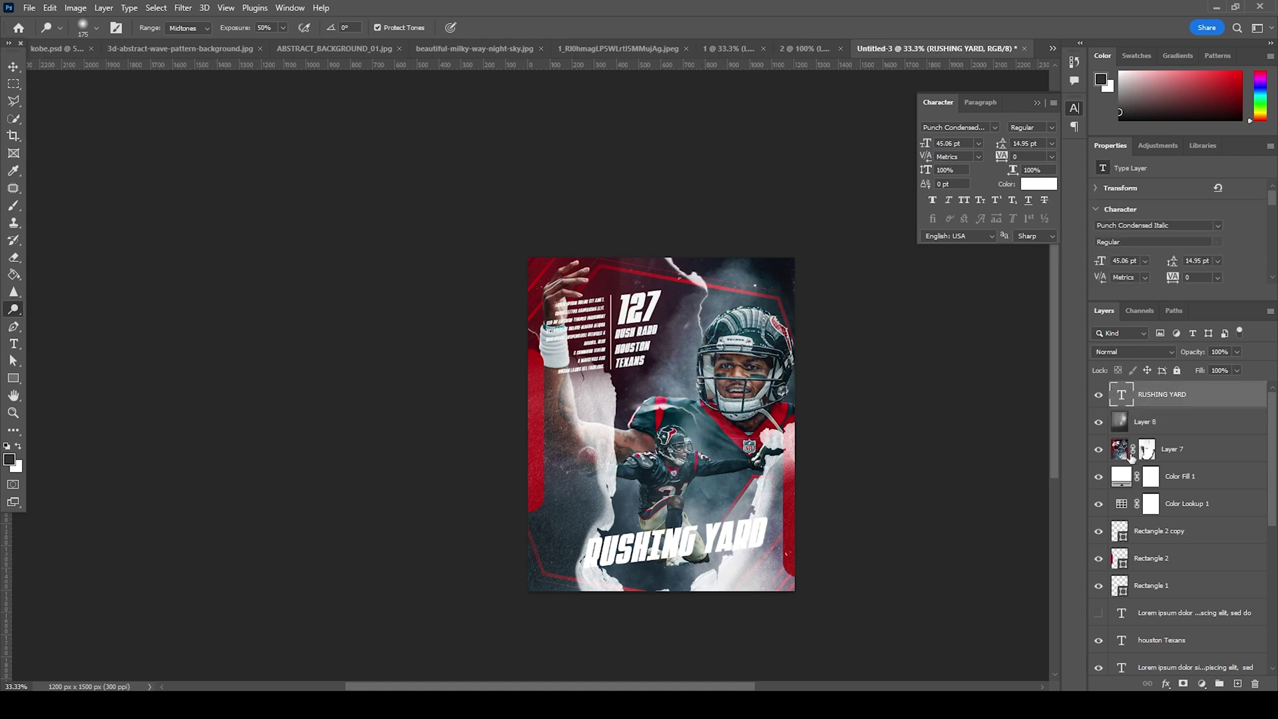
{"action": "left_click", "coordinate": [1166, 685]}
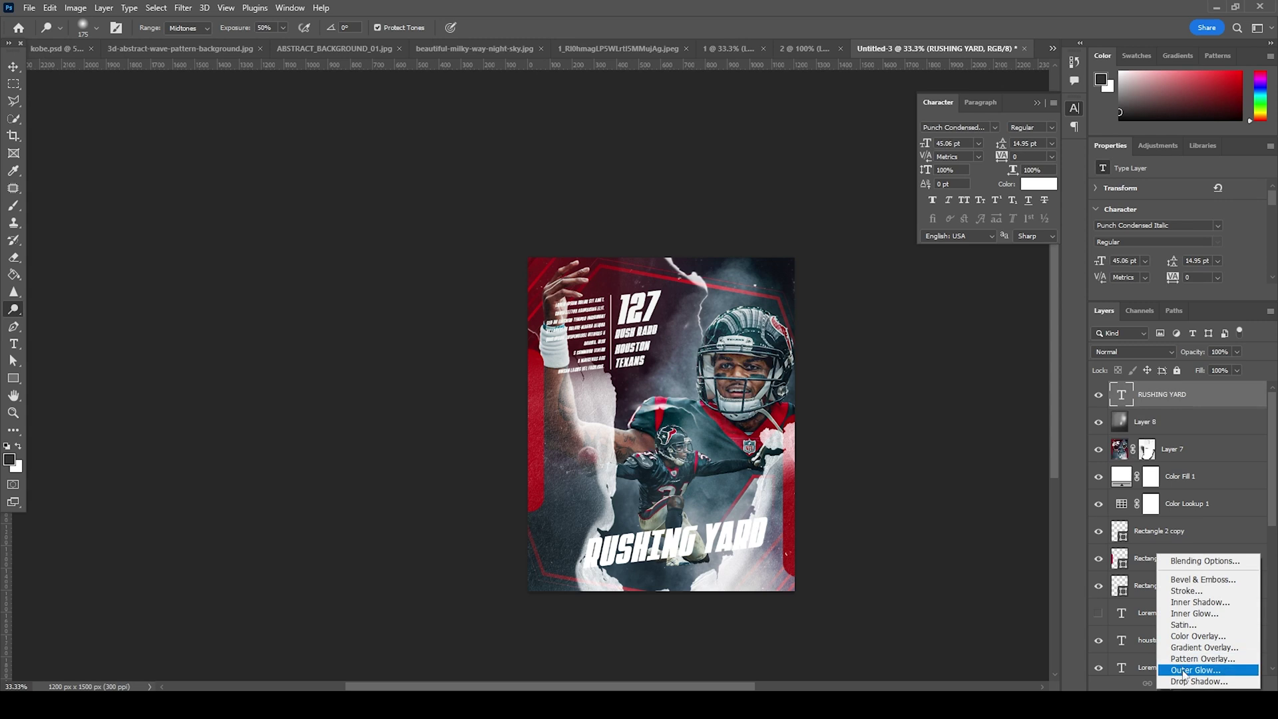
{"action": "left_click", "coordinate": [1166, 668]}
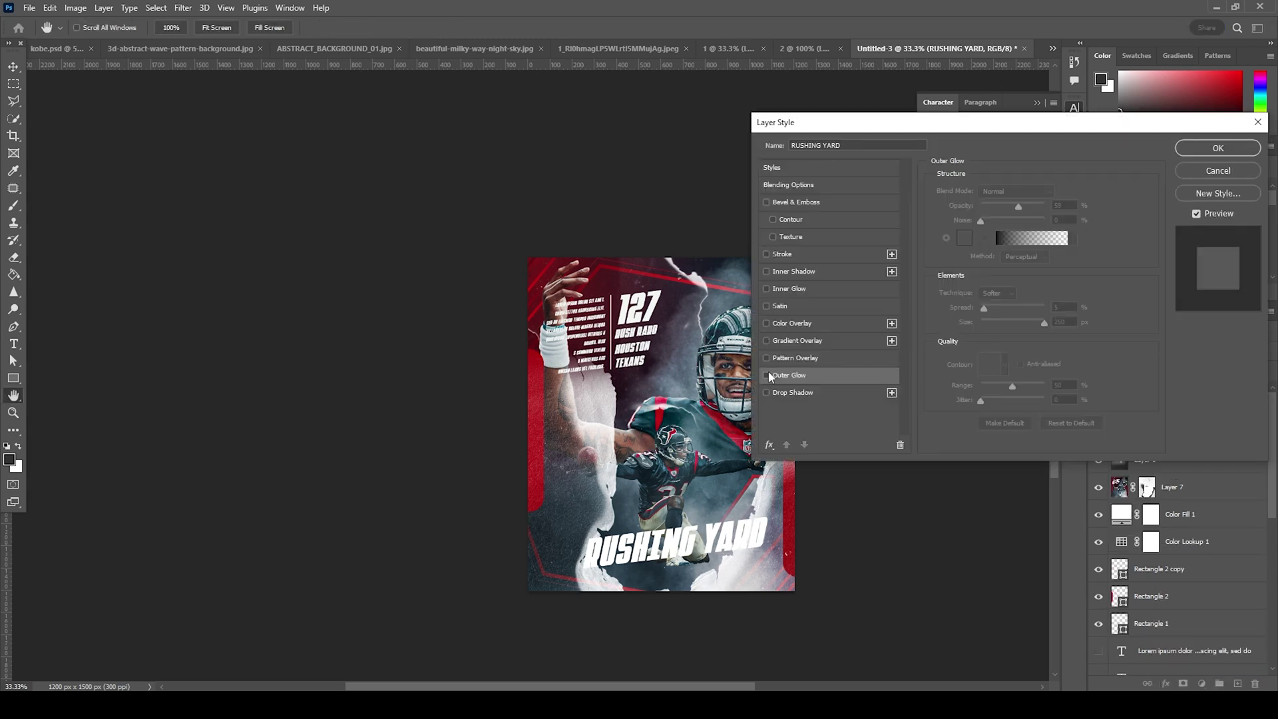
{"action": "left_click", "coordinate": [766, 375]}
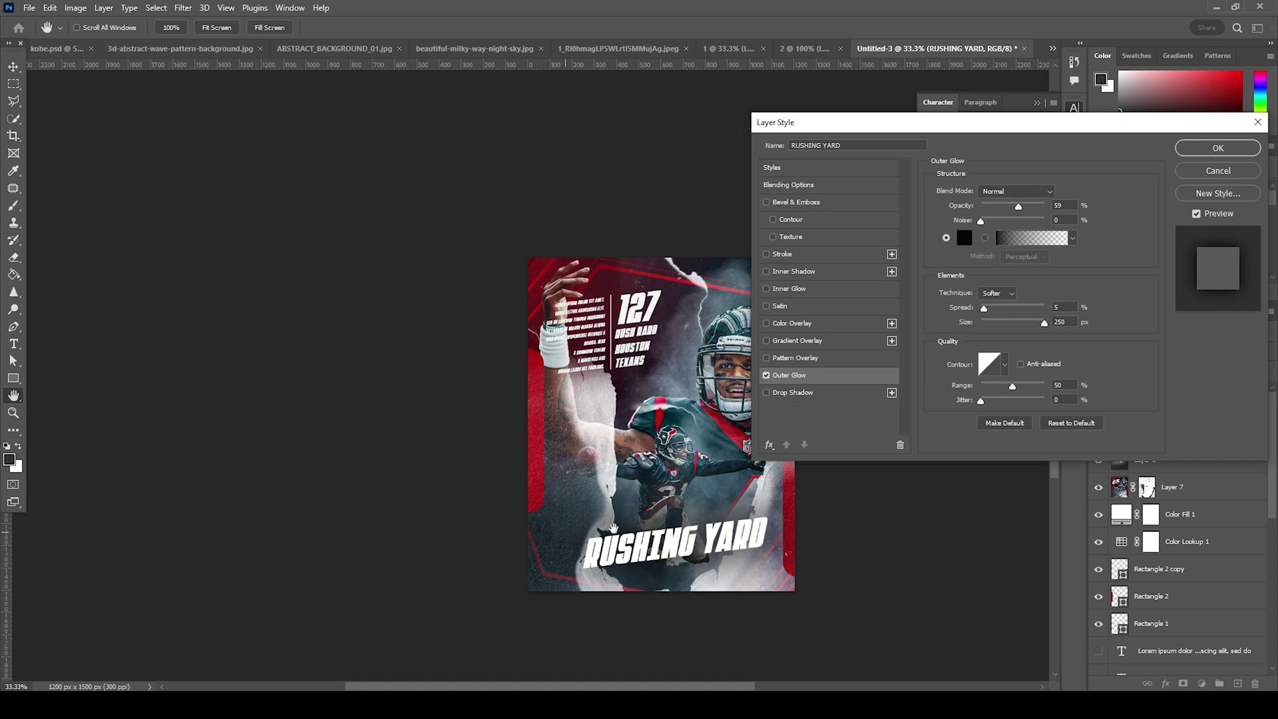
{"action": "left_click", "coordinate": [1212, 150]}
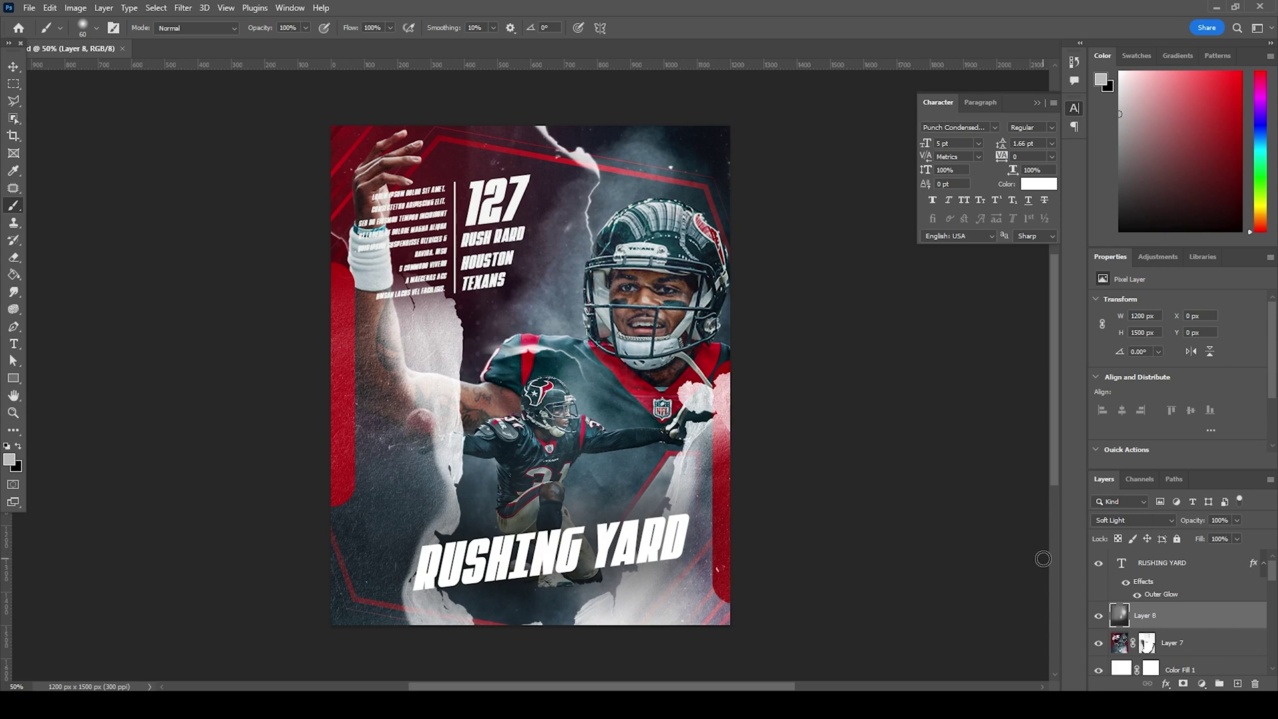
Switch to the MasterBundles site in the browser and open its Textures category under Graphics.
{"action": "mouse_move", "coordinate": [635, 705]}
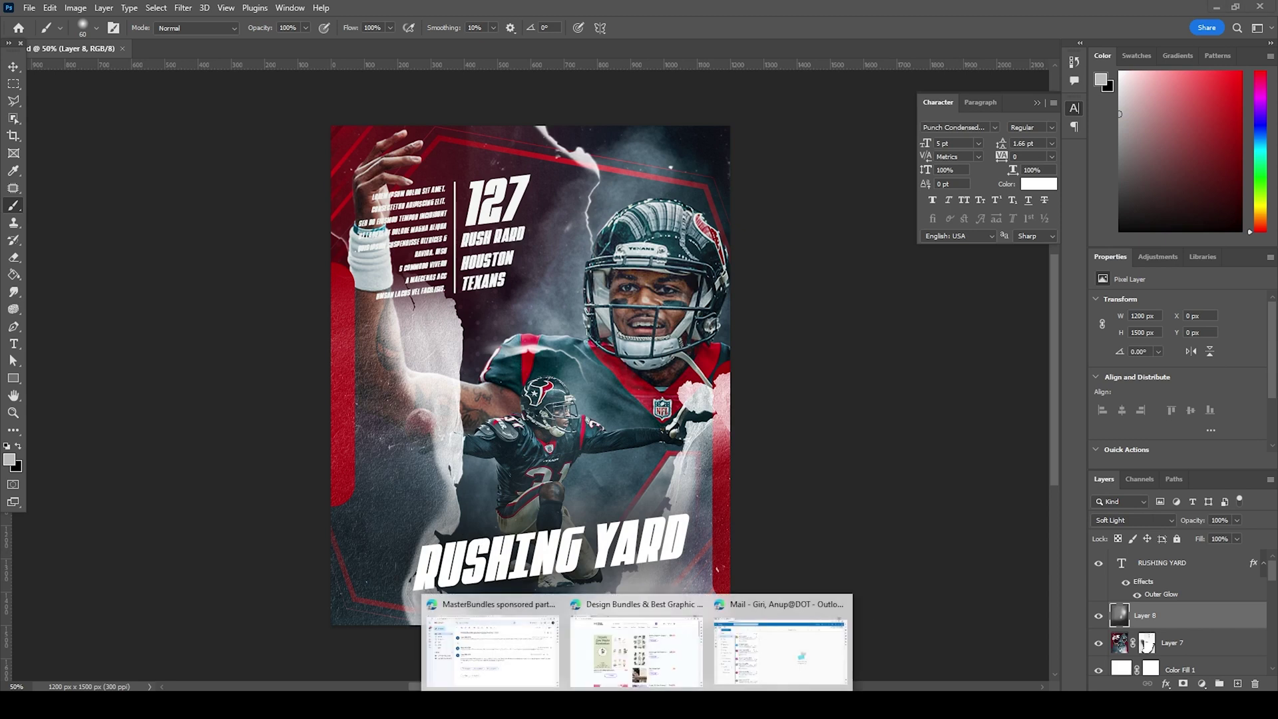
{"action": "left_click", "coordinate": [491, 639]}
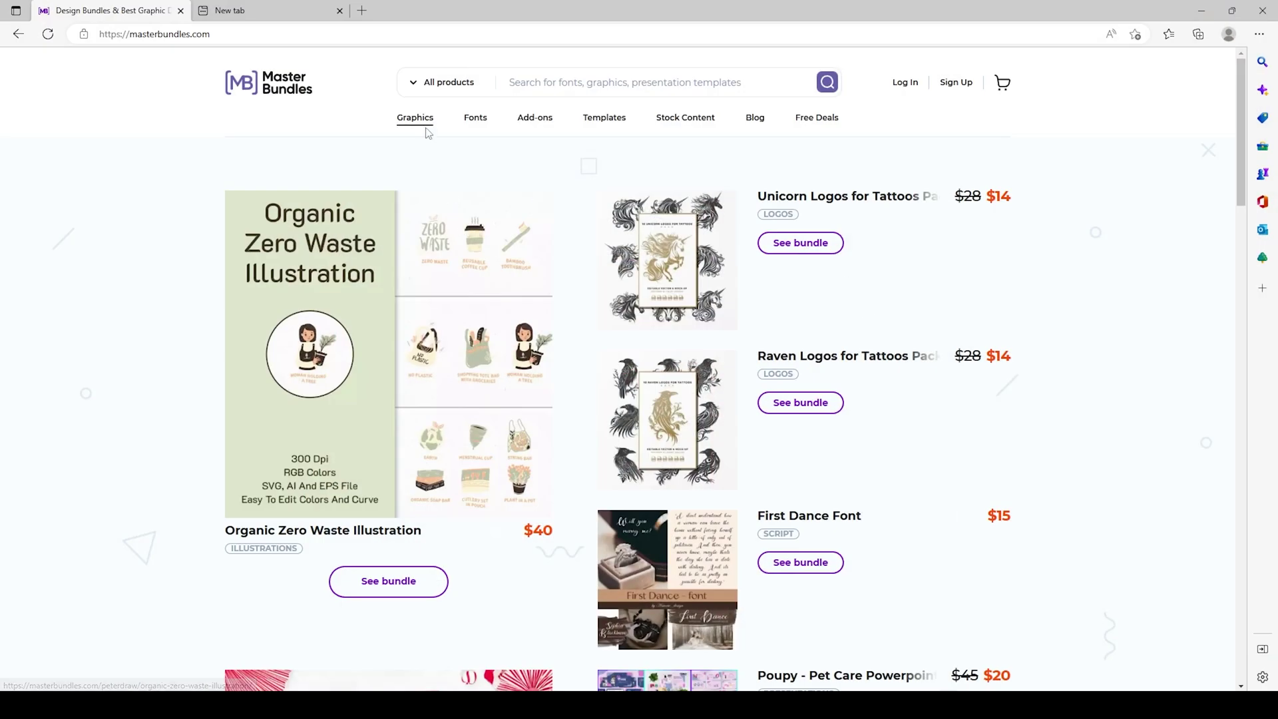
{"action": "mouse_move", "coordinate": [428, 133]}
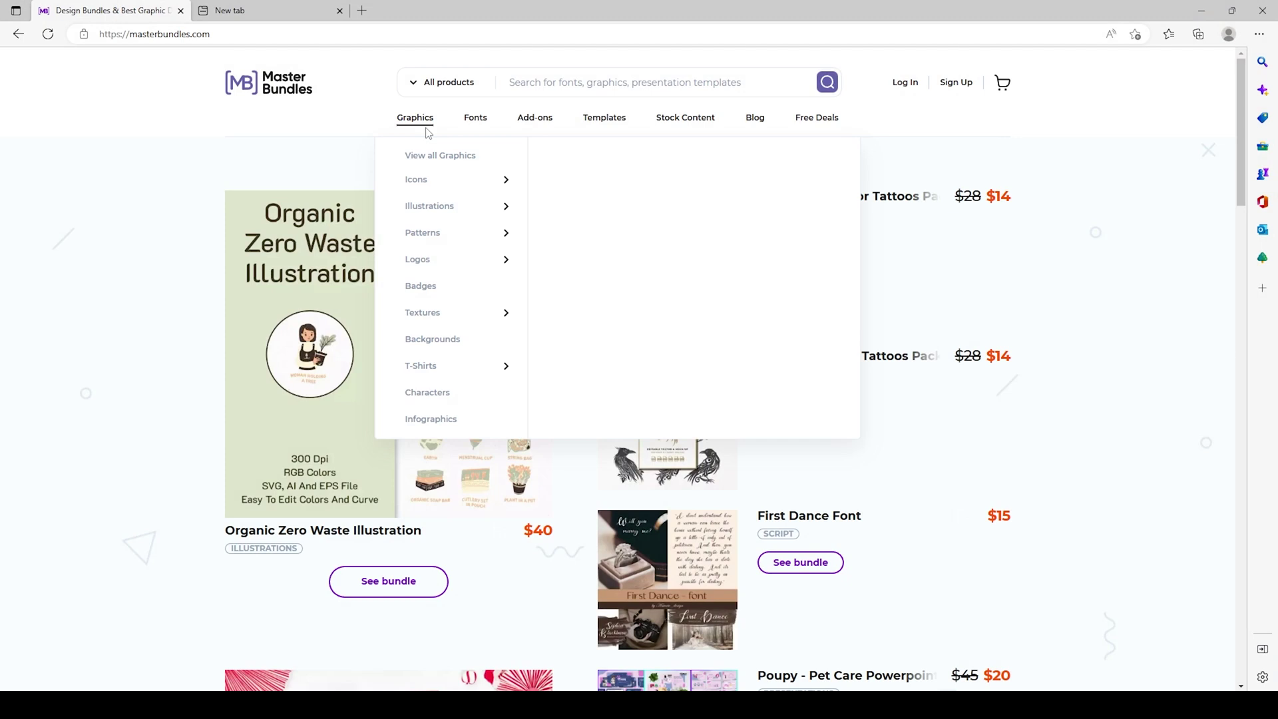
{"action": "mouse_move", "coordinate": [422, 194]}
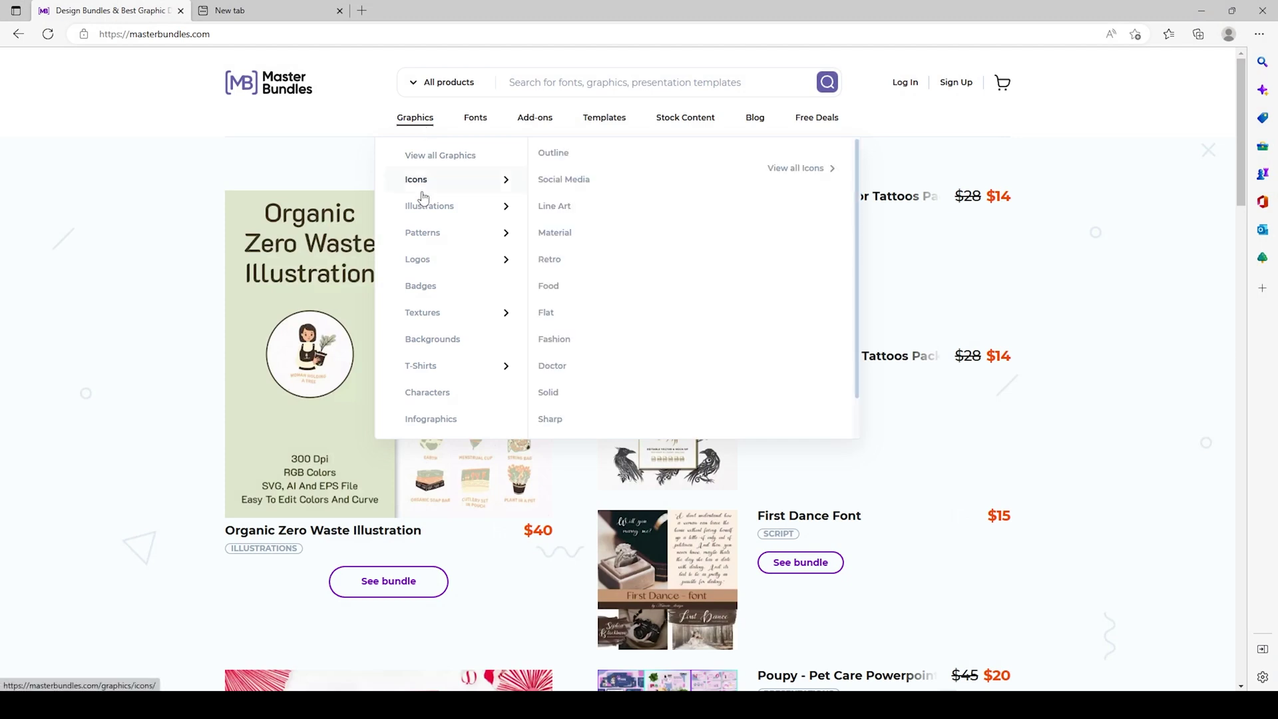
{"action": "left_click", "coordinate": [438, 314]}
Browse the texture listings and open the Broken and Dirty Glass Textures product page.
{"action": "scroll", "coordinate": [565, 308], "scroll_direction": "down", "scroll_amount": 2}
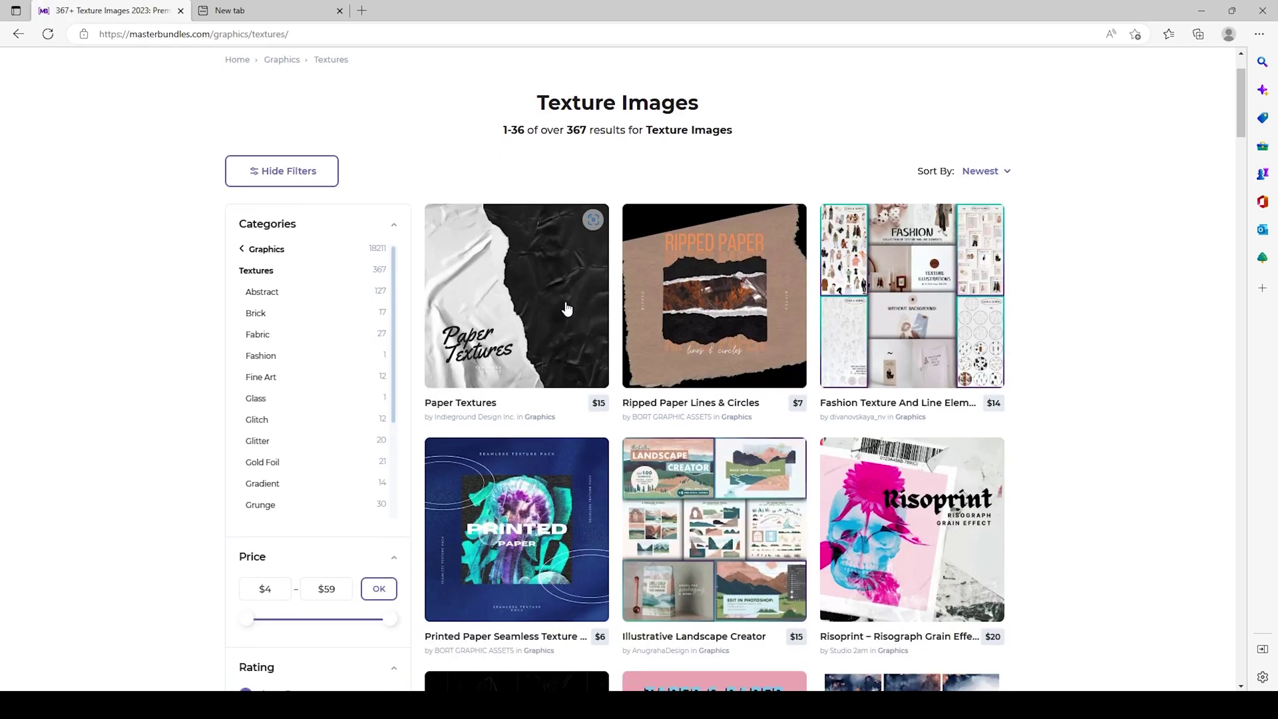
{"action": "scroll", "coordinate": [565, 308], "scroll_direction": "down", "scroll_amount": 8}
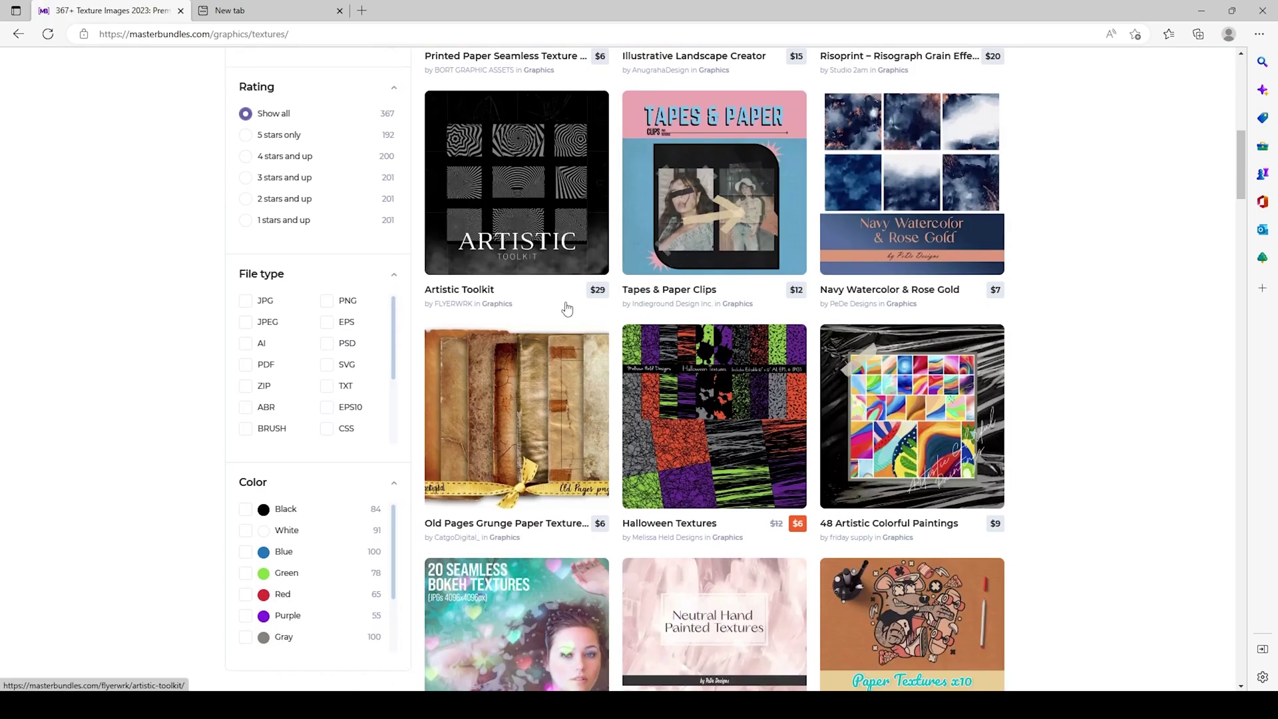
{"action": "scroll", "coordinate": [565, 308], "scroll_direction": "down", "scroll_amount": 10}
{"action": "scroll", "coordinate": [568, 307], "scroll_direction": "down", "scroll_amount": 7}
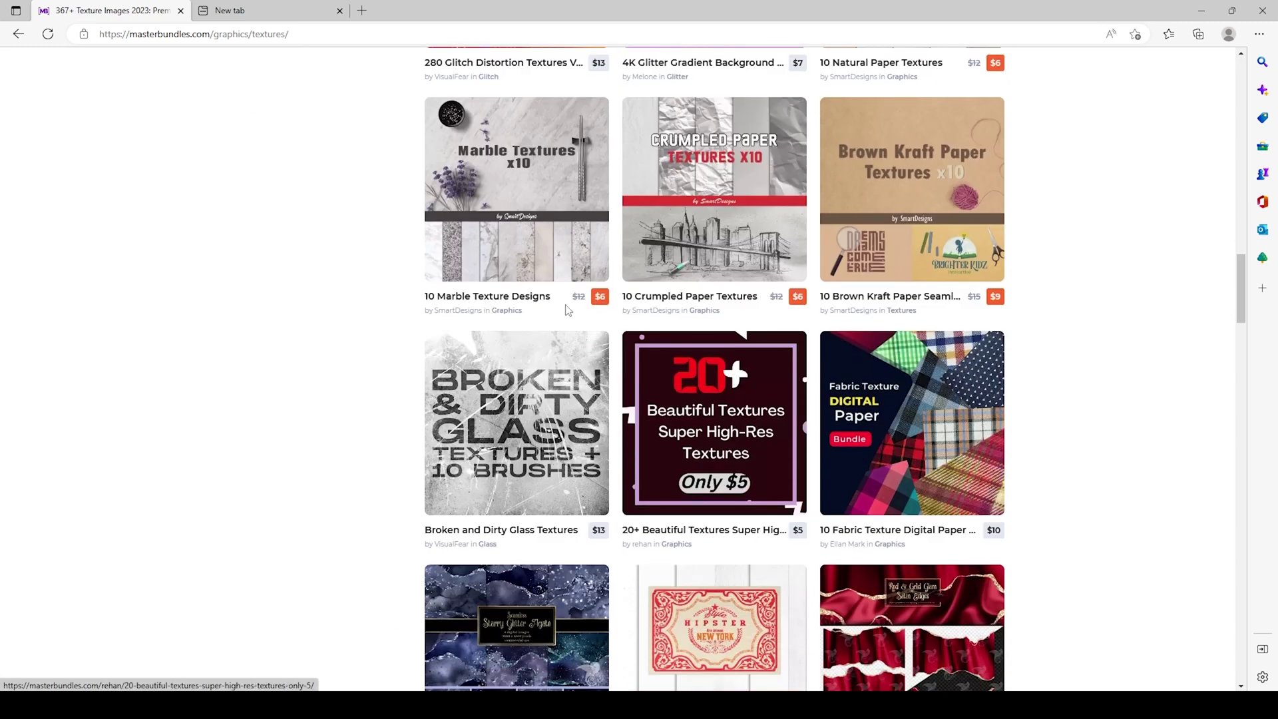
{"action": "left_click", "coordinate": [483, 530]}
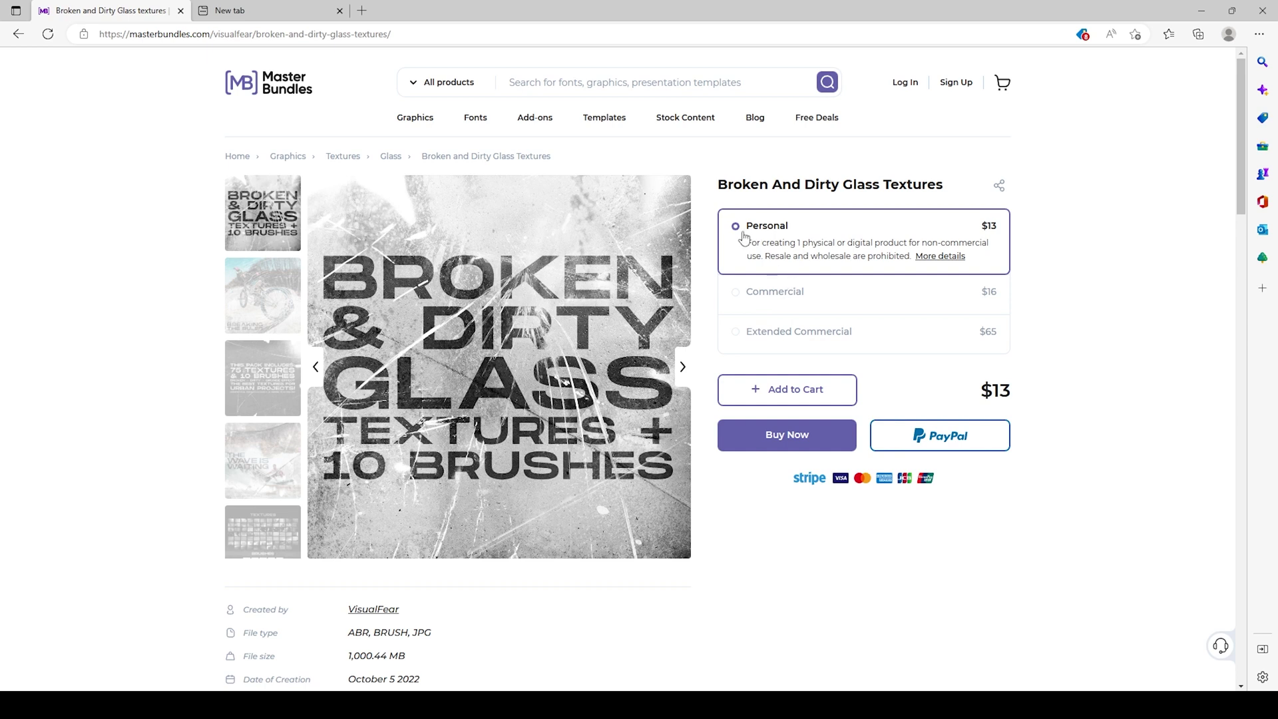
Add the Broken and Dirty Glass Textures with the Personal license to the cart and proceed to the payment page.
{"action": "left_click", "coordinate": [778, 392]}
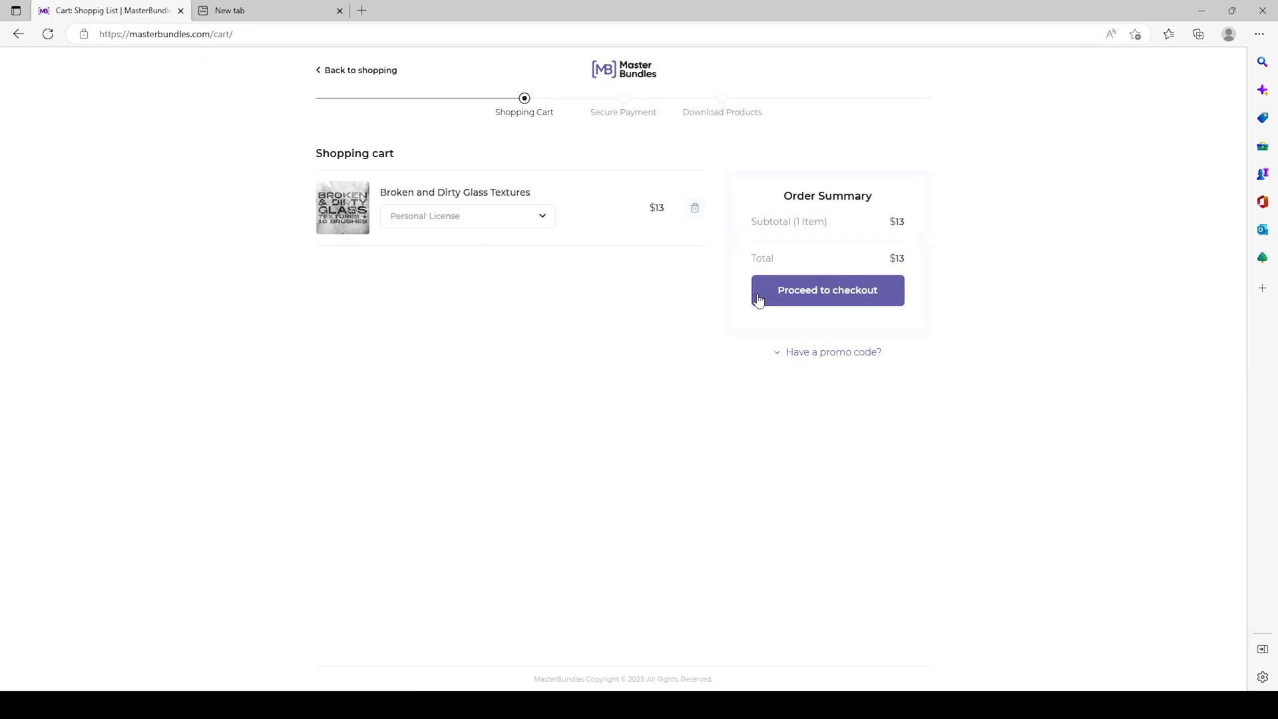
{"action": "left_click", "coordinate": [759, 301]}
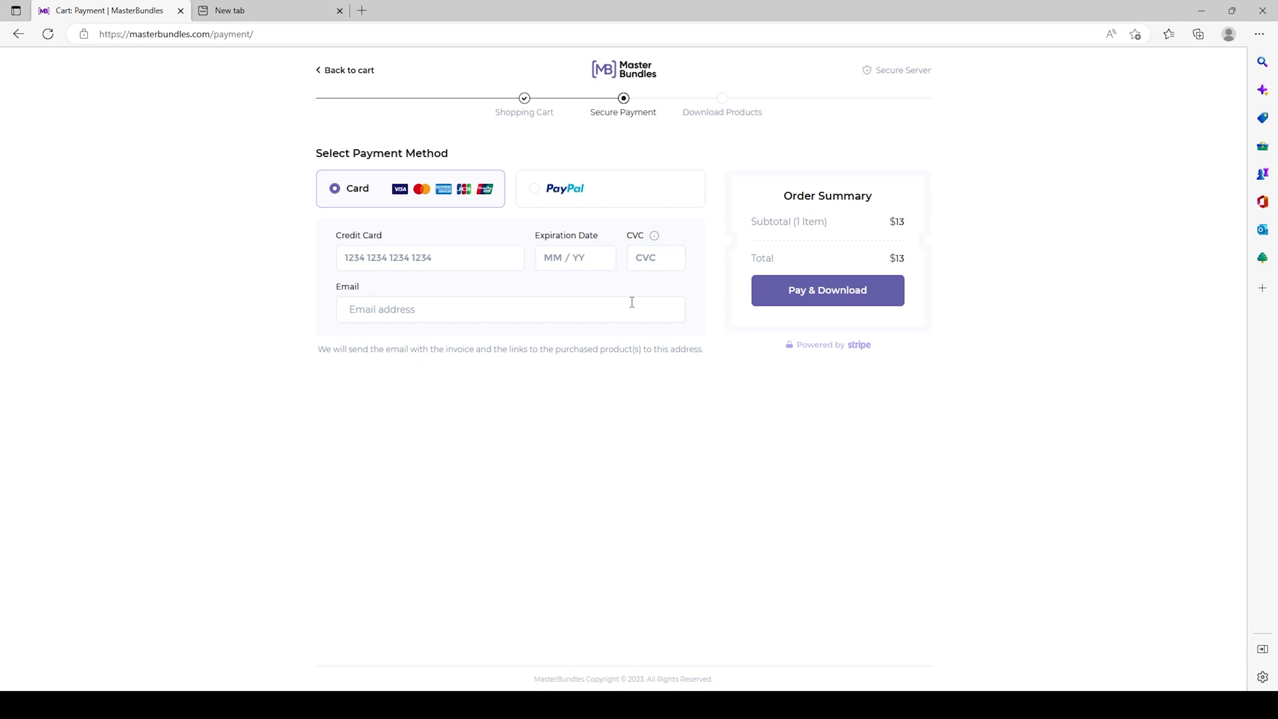
Switch back to Photoshop and place texture image 26 above Layer 8, scaled to about 1208 x 1812 px to cover the canvas.
{"action": "left_click", "coordinate": [1201, 11]}
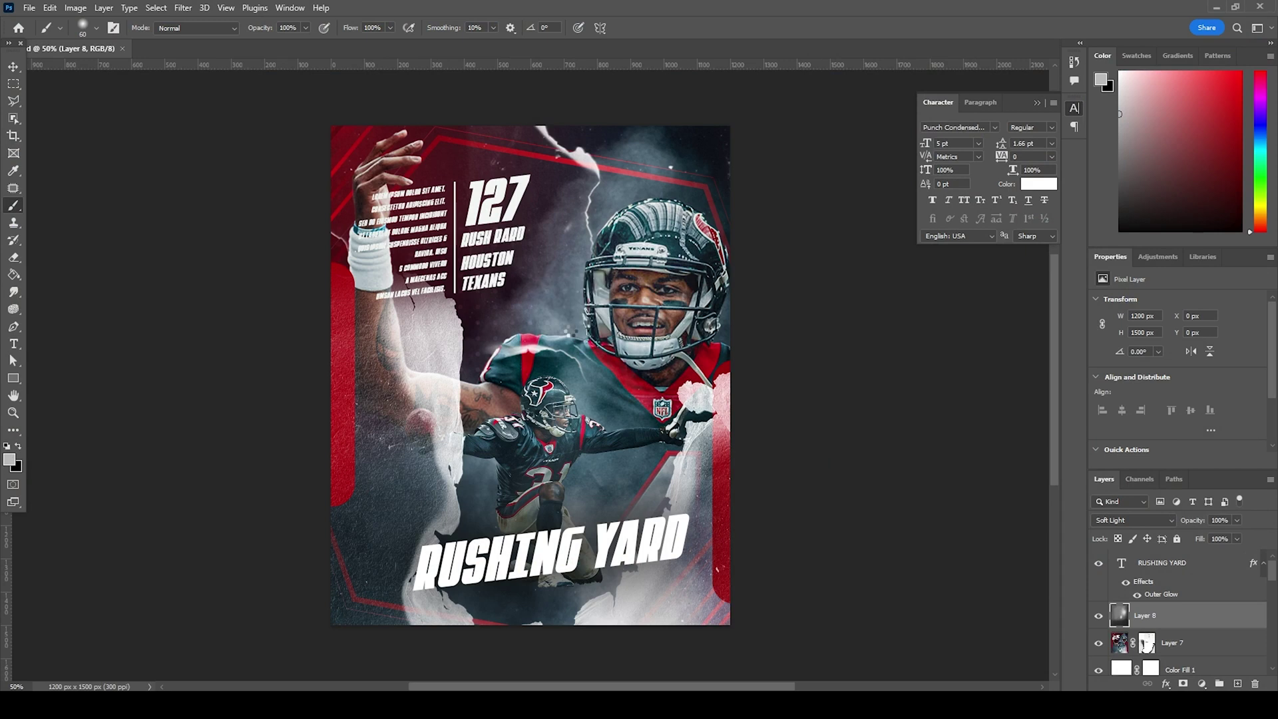
{"action": "left_click_drag", "start_coordinate": [747, 242], "coordinate": [668, 657]}
{"action": "left_click_drag", "start_coordinate": [660, 575], "coordinate": [735, 680]}
{"action": "key", "text": "Return"}
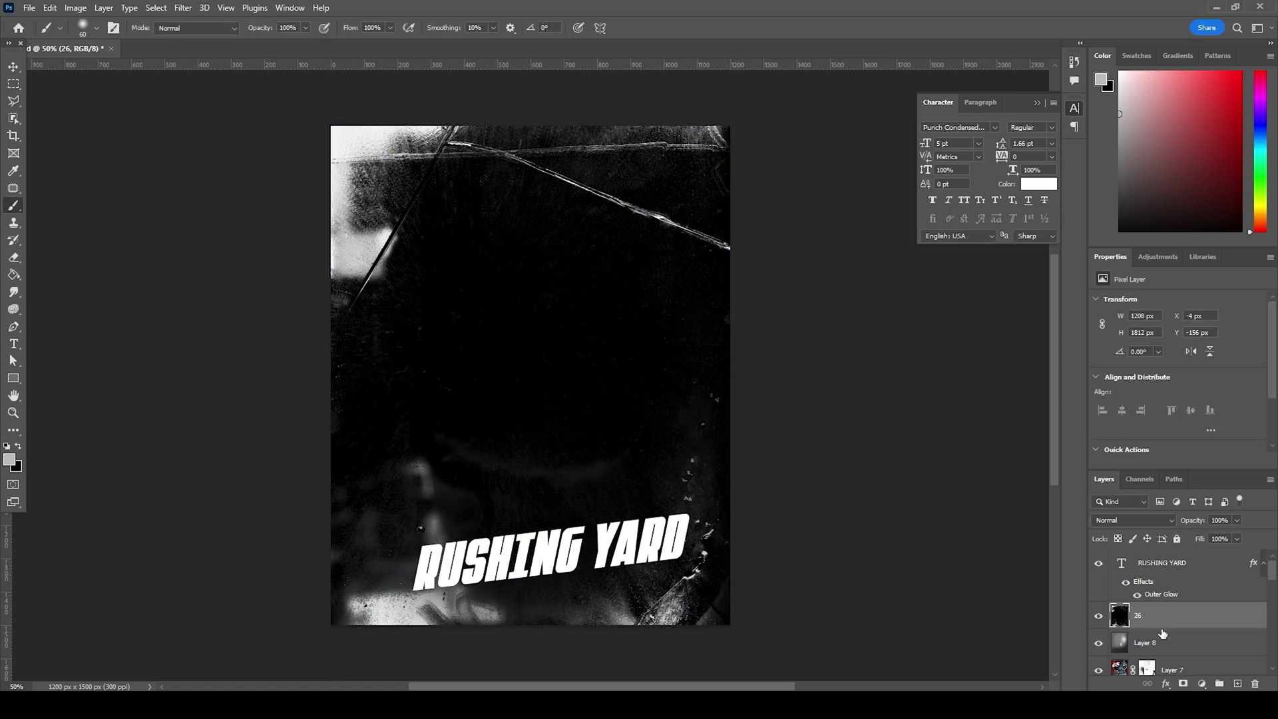
Blend texture layer 26 with Screen mode at 78% opacity and move it above the RUSHING YARD text layer.
{"action": "left_click", "coordinate": [1133, 520]}
{"action": "left_click", "coordinate": [1117, 478]}
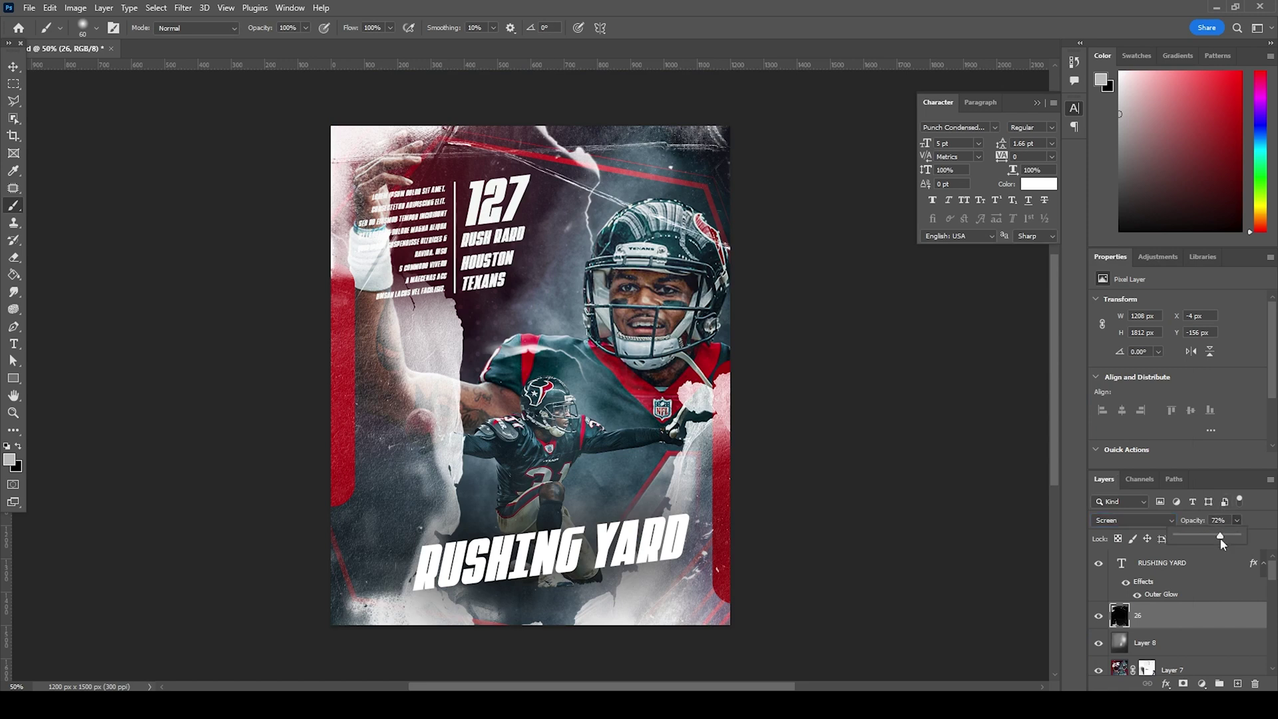
{"action": "left_click_drag", "start_coordinate": [1224, 543], "coordinate": [1226, 542]}
{"action": "left_click_drag", "start_coordinate": [1132, 618], "coordinate": [1142, 566]}
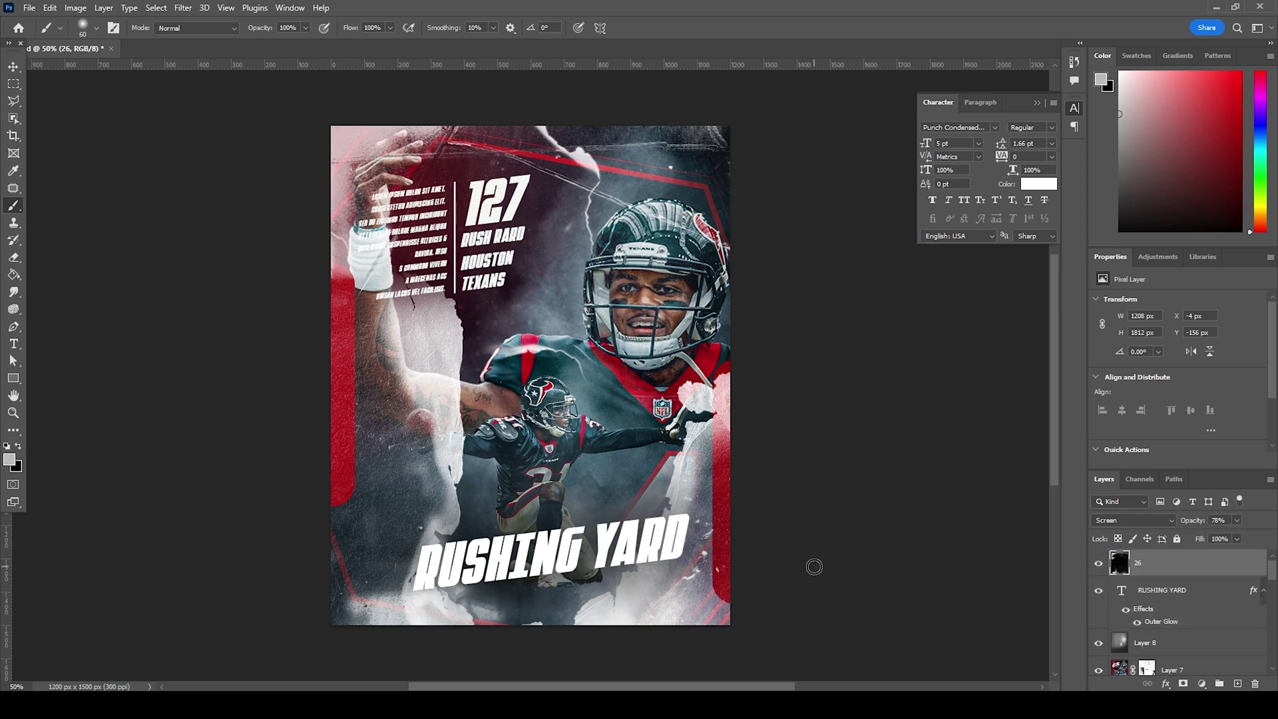